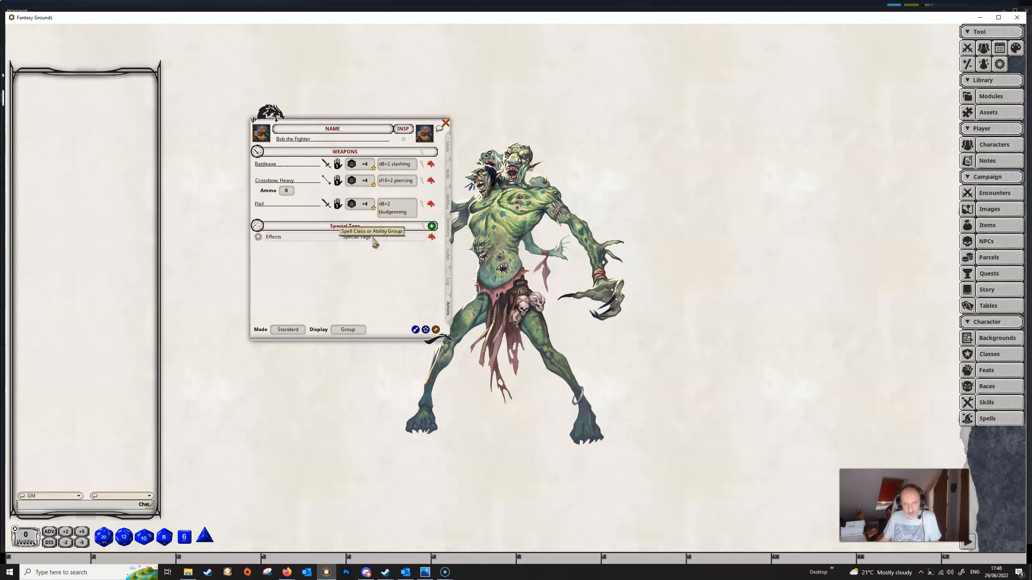
# Step: Add an effect action to the Effects entry under Special Tags and open its settings
pyautogui.rightClick(373, 240)
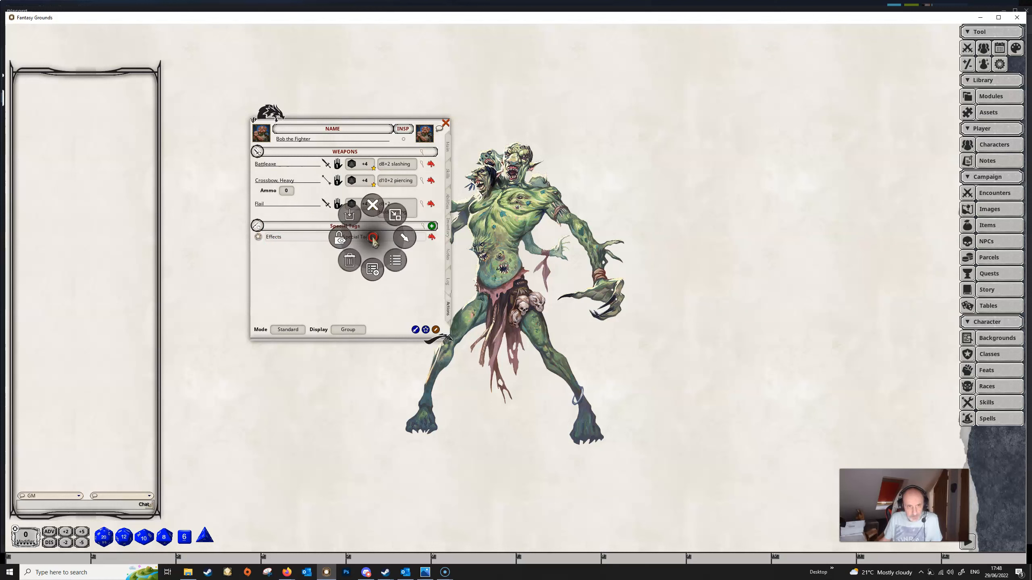
pyautogui.click(406, 239)
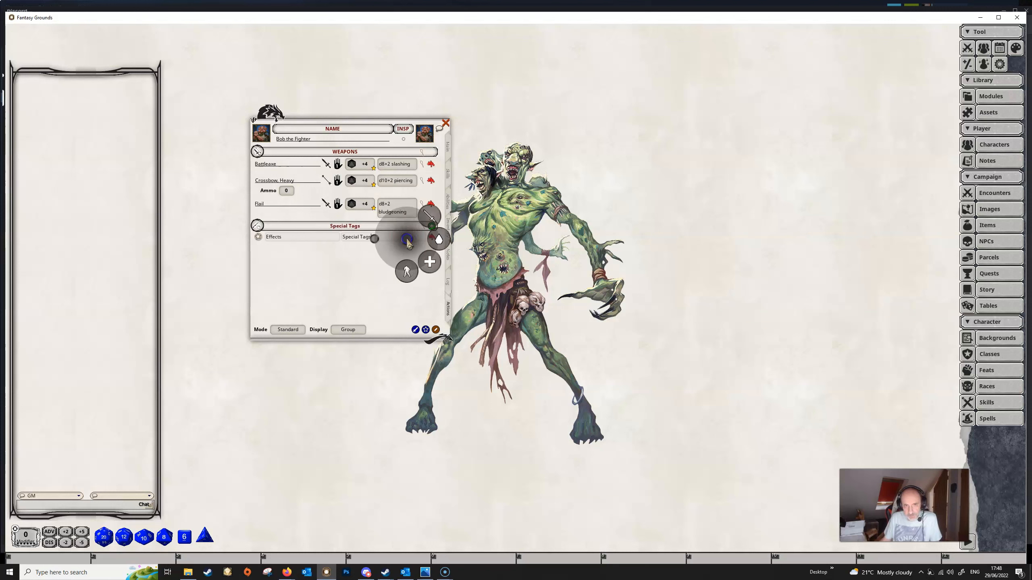
pyautogui.click(405, 276)
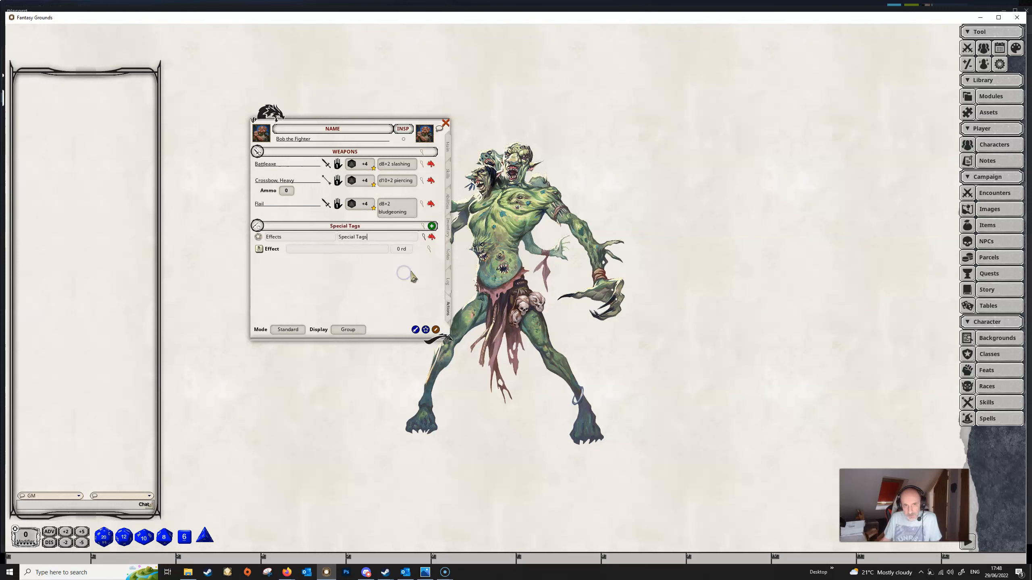
pyautogui.click(428, 250)
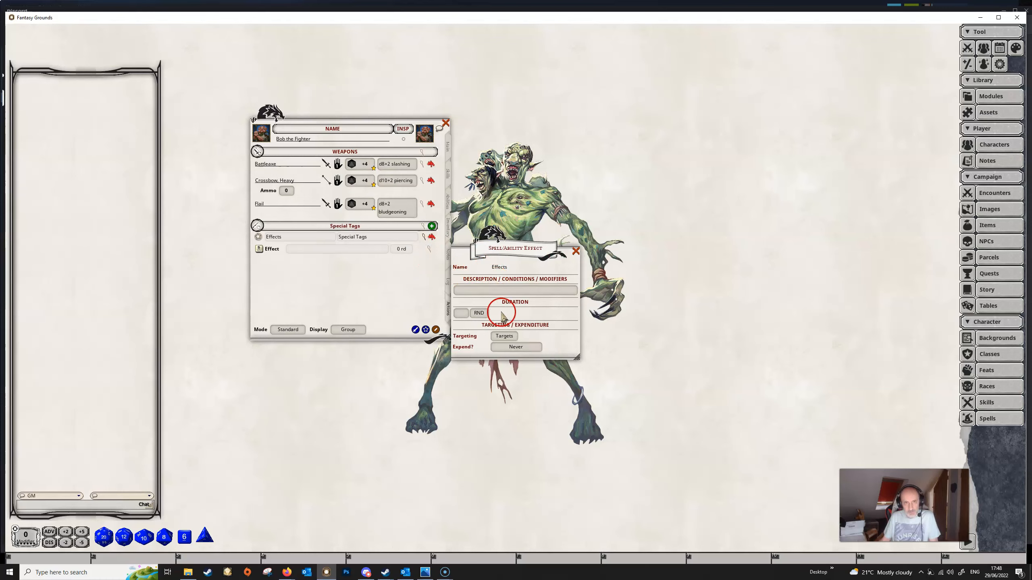
# Step: Set the effect's description to "IF: Intoxicated; DISSAV: wisdom" and its targeting to Self, and close the effect settings
pyautogui.click(478, 290)
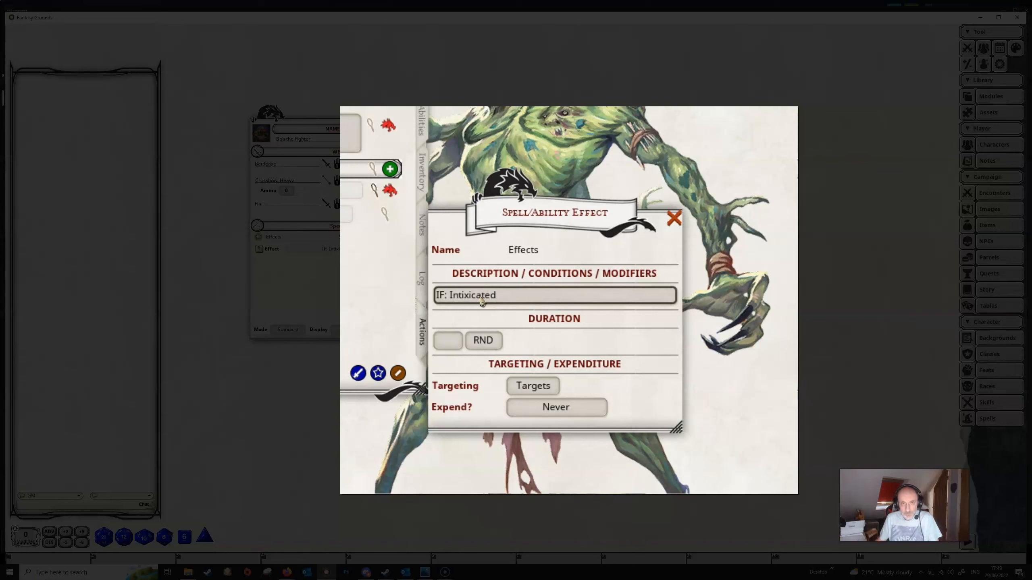
pyautogui.click(467, 300)
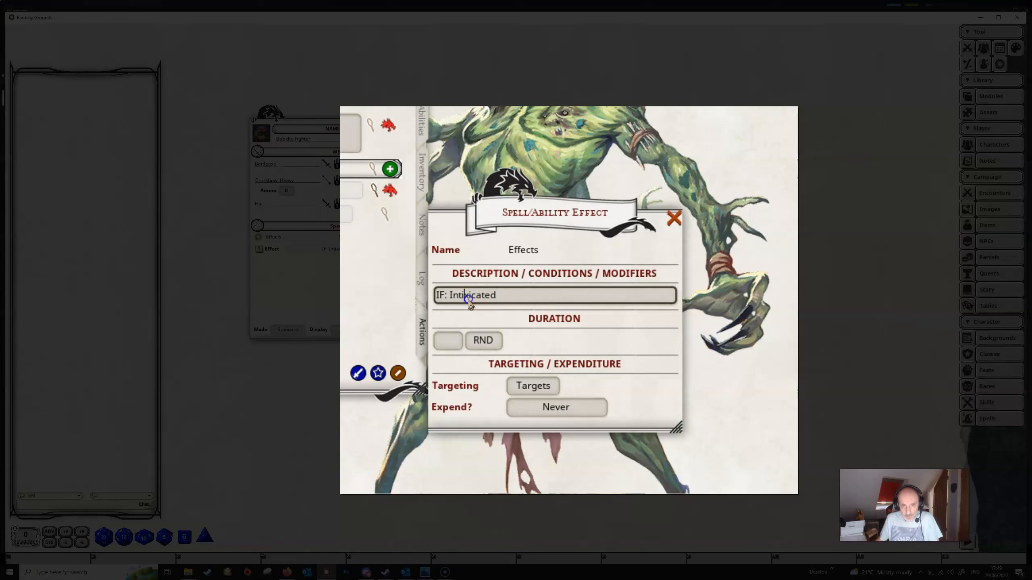
pyautogui.press('BackSpace')
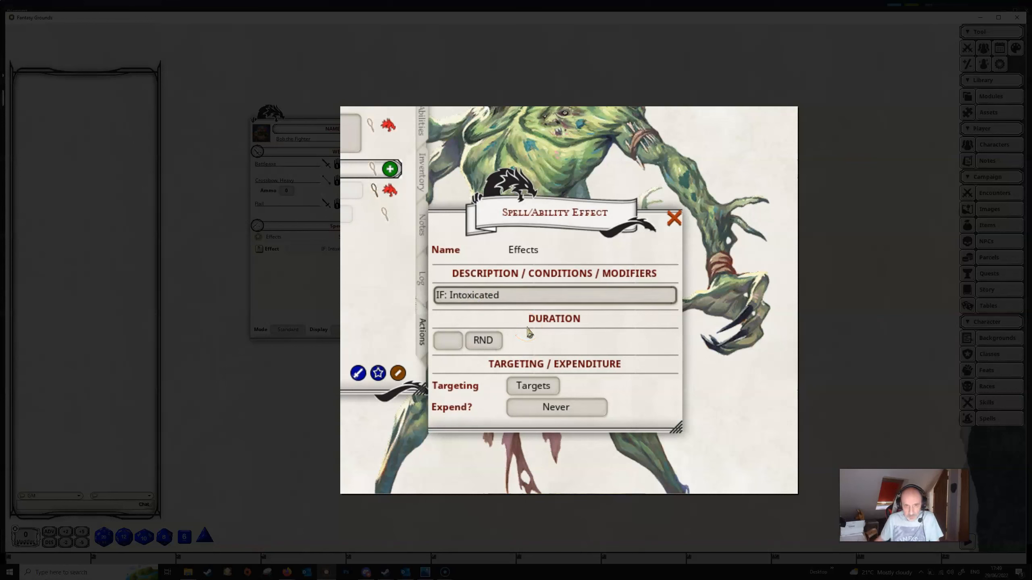
pyautogui.click(518, 294)
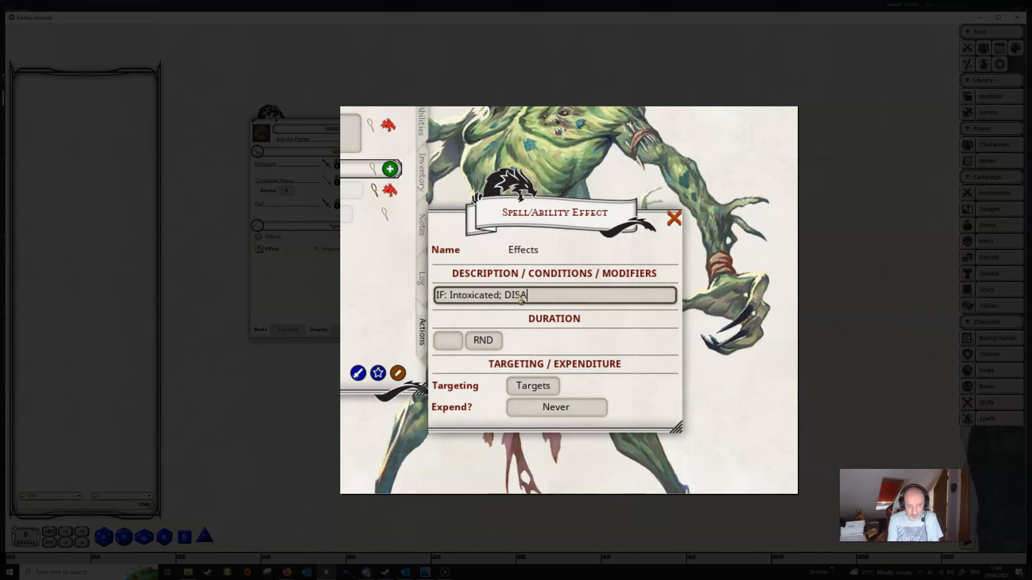
pyautogui.click(664, 250)
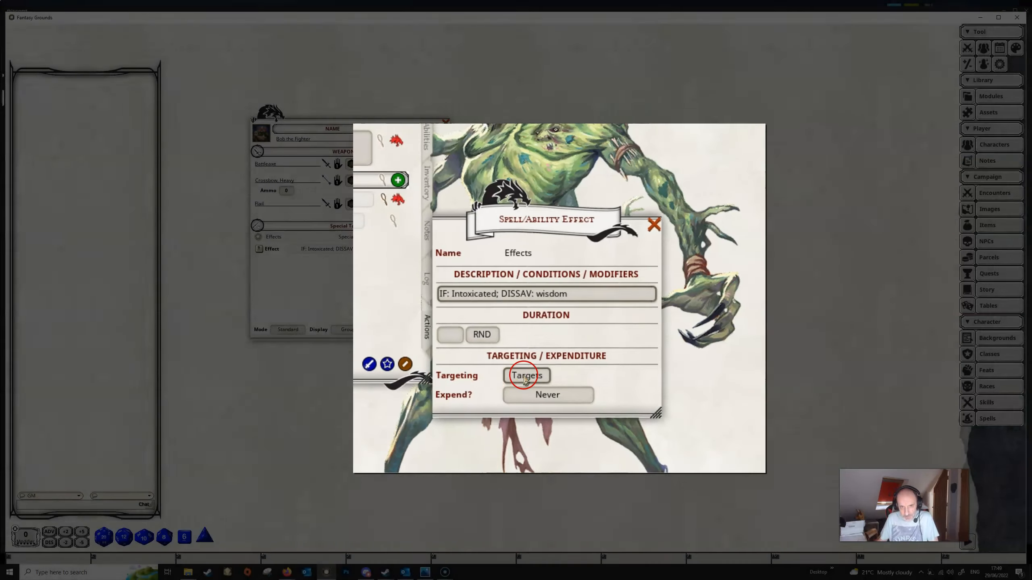
pyautogui.click(526, 376)
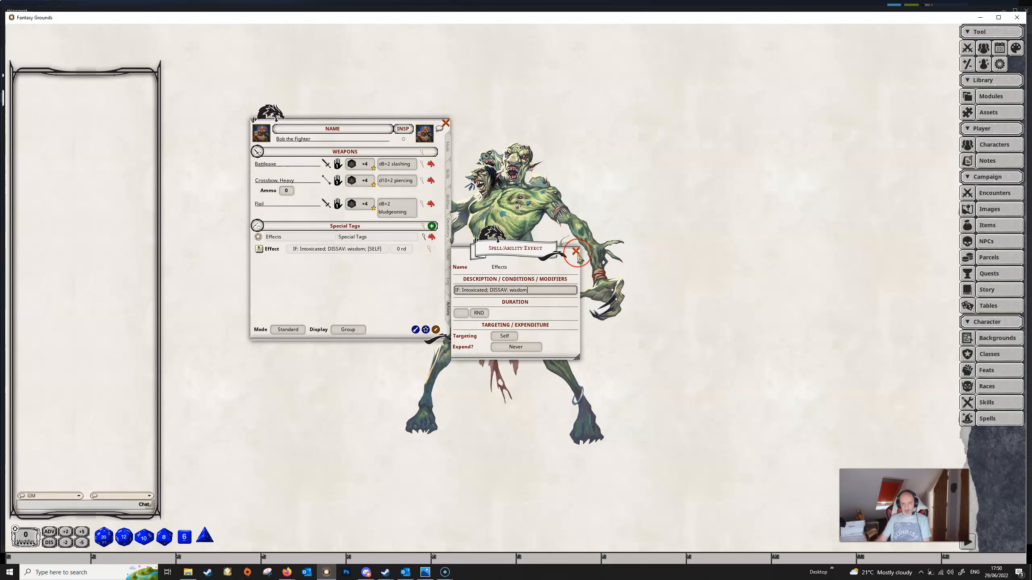
pyautogui.click(577, 253)
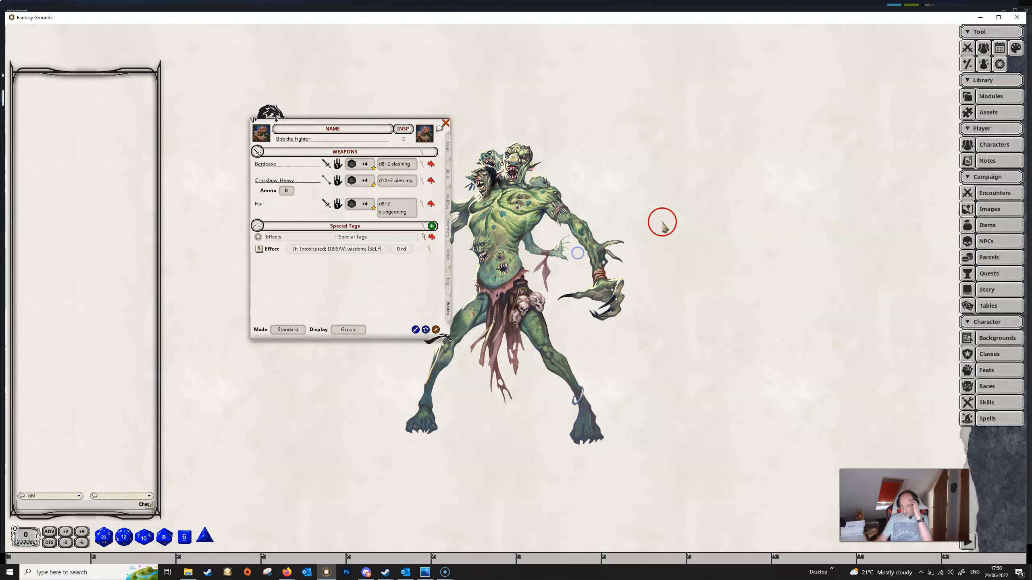
# Step: Apply the new effect to Bob the Fighter with the combat tracker open, and roll his Wisdom save
pyautogui.click(968, 51)
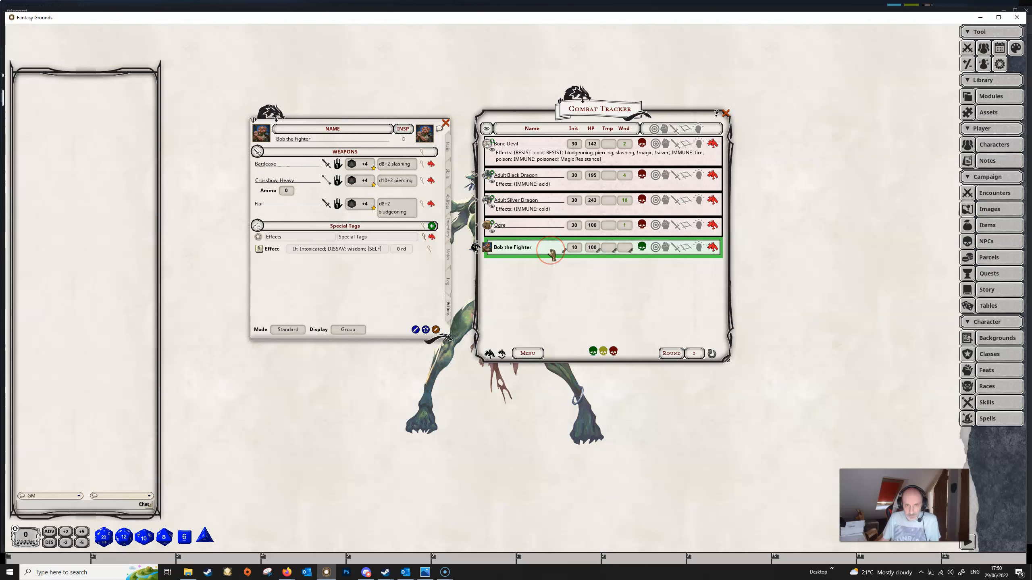
pyautogui.click(260, 249)
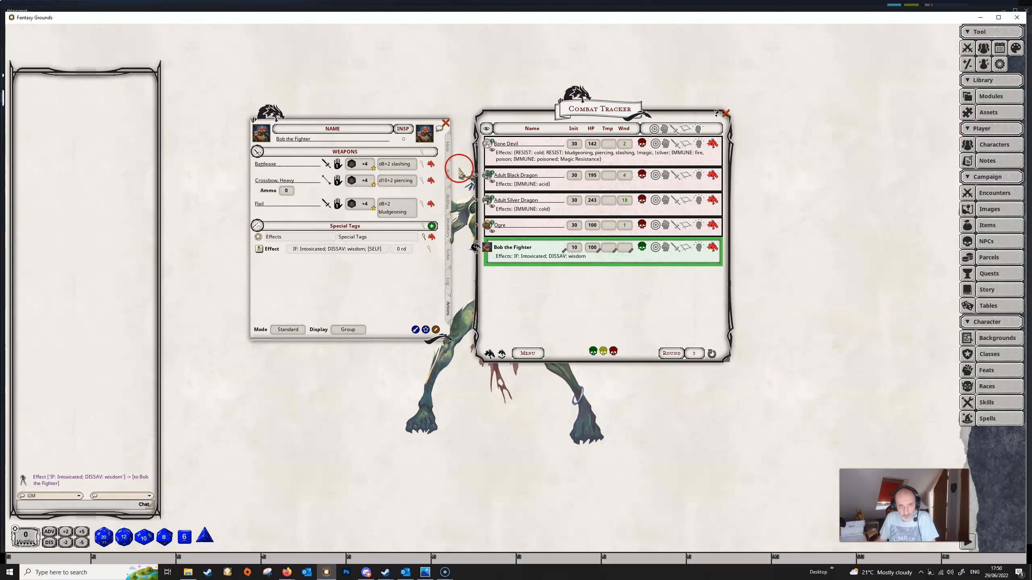
pyautogui.click(448, 145)
pyautogui.doubleClick(425, 289)
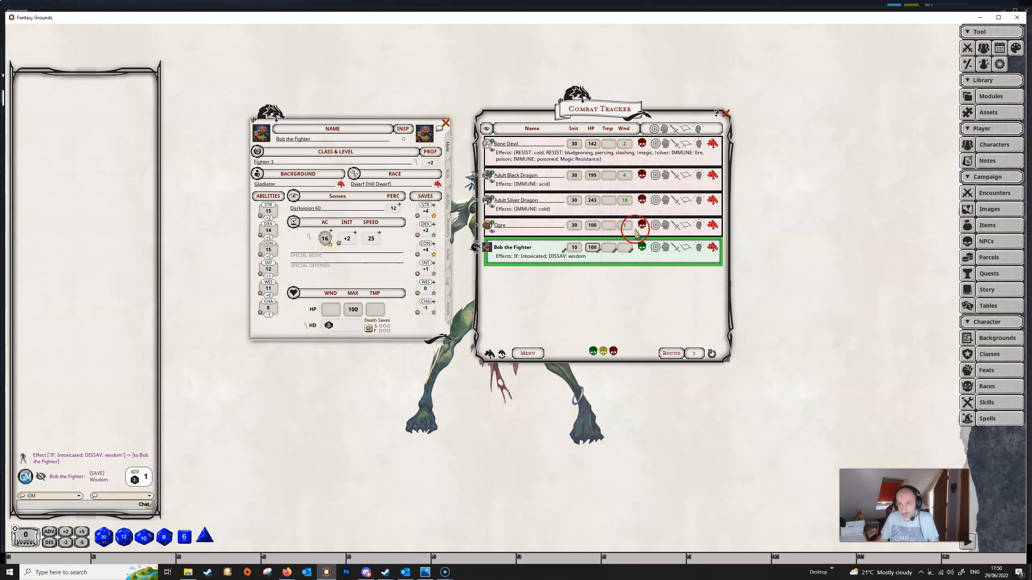
# Step: Apply the preset Intoxicated condition to Bob the Fighter and roll his Wisdom save again
pyautogui.click(983, 66)
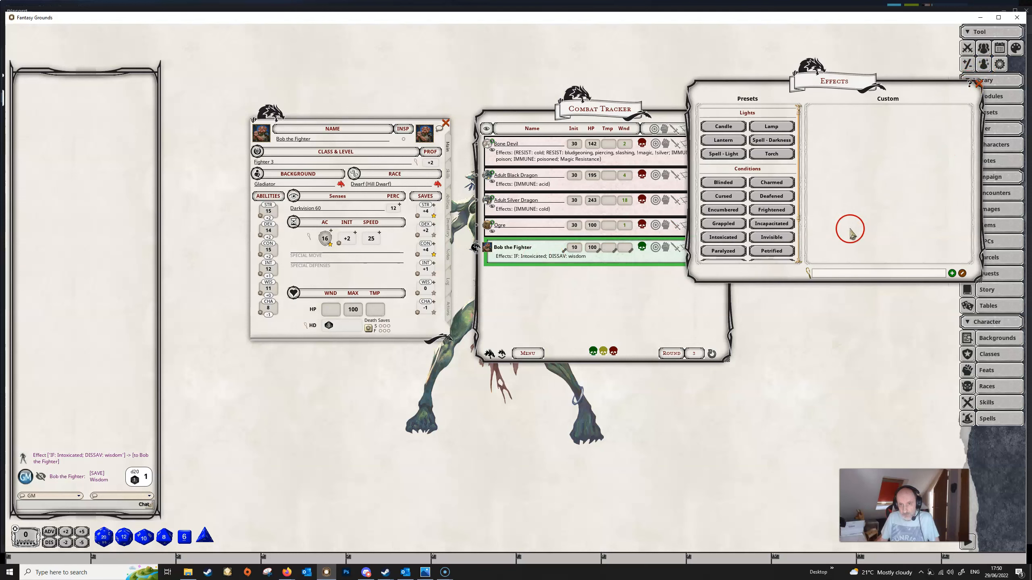
pyautogui.click(726, 242)
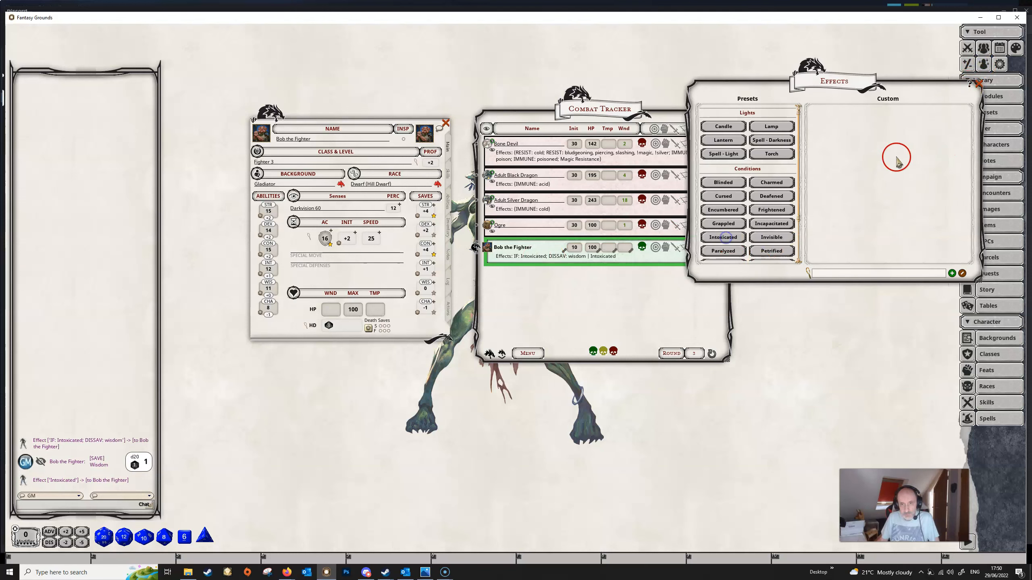
pyautogui.click(979, 83)
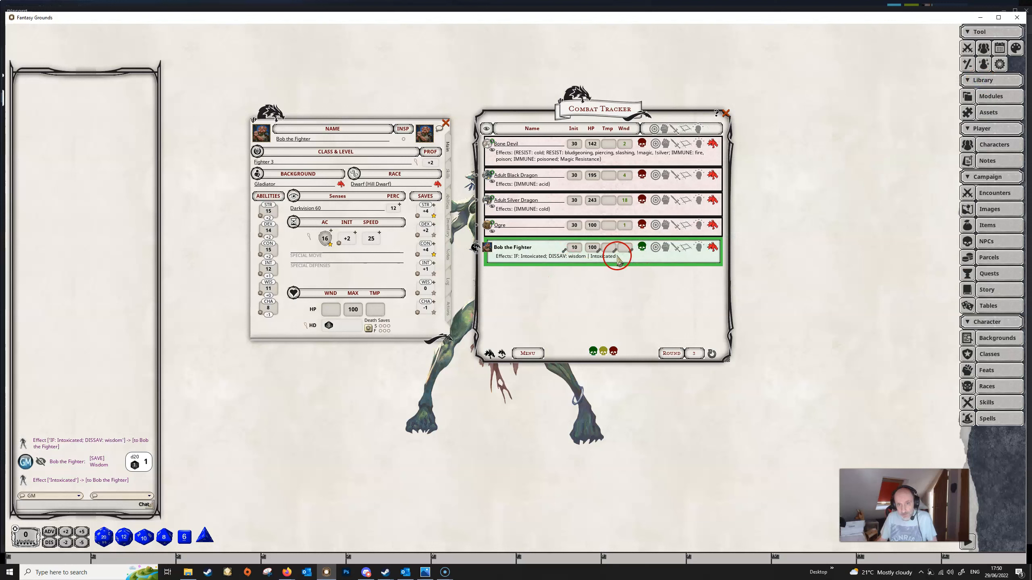
pyautogui.doubleClick(426, 296)
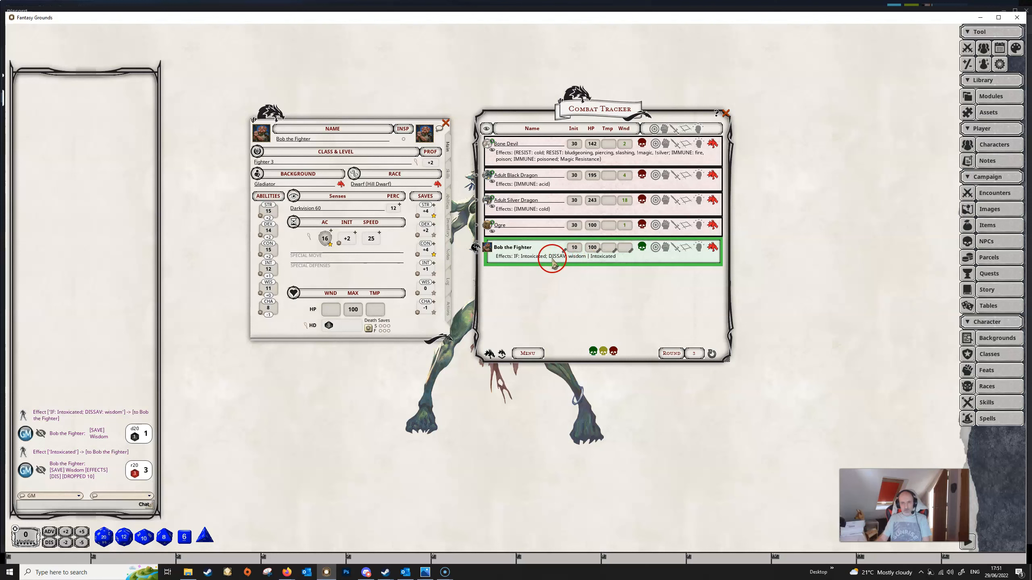
pyautogui.click(16, 559)
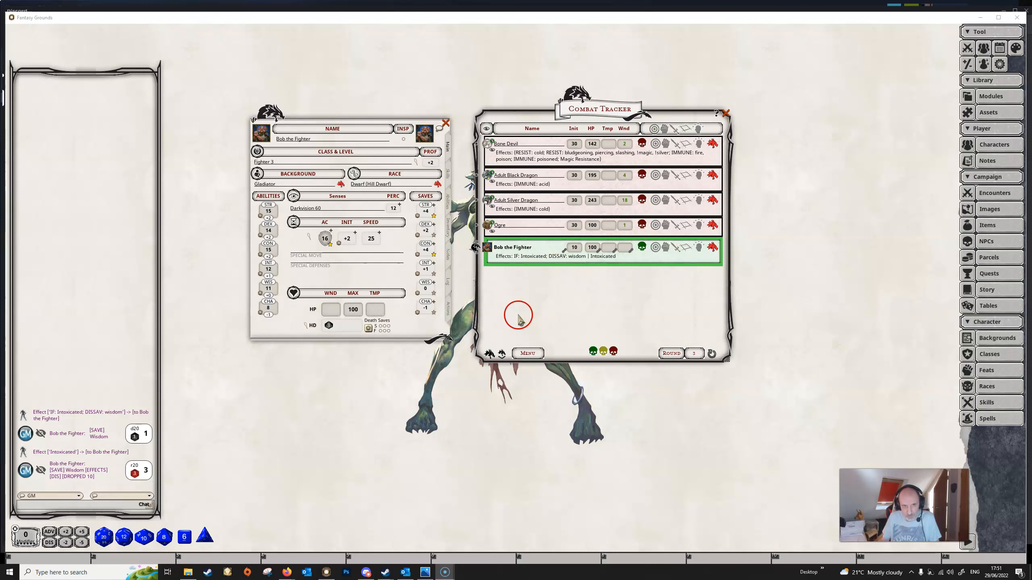
# Step: Apply Bob the Fighter's "IF: Intoxicated; DISSAV: wisdom" effect to the Ogre in the combat tracker
pyautogui.click(447, 308)
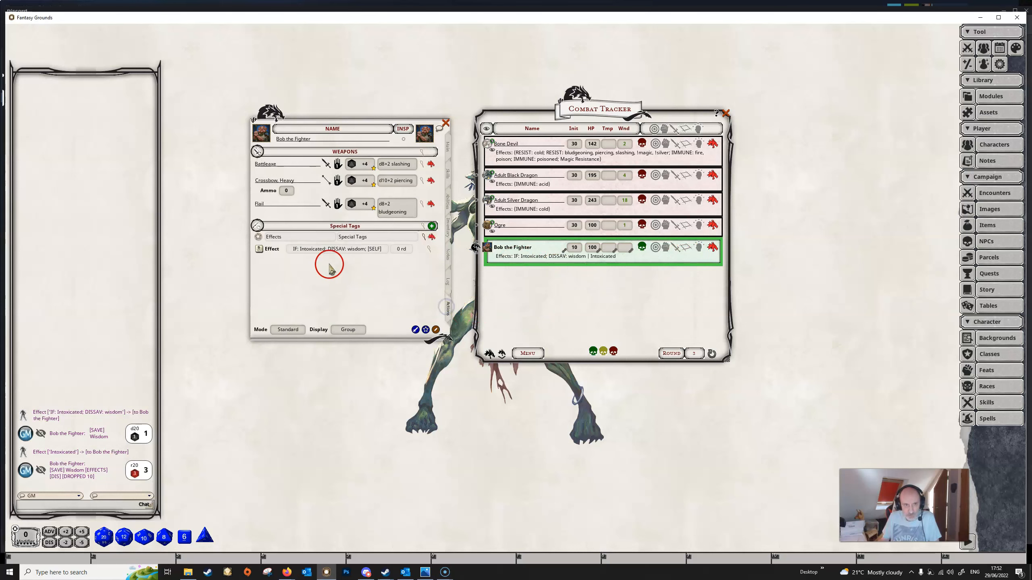
pyautogui.moveTo(259, 248); pyautogui.dragTo(427, 267)
pyautogui.moveTo(505, 233); pyautogui.dragTo(505, 255)
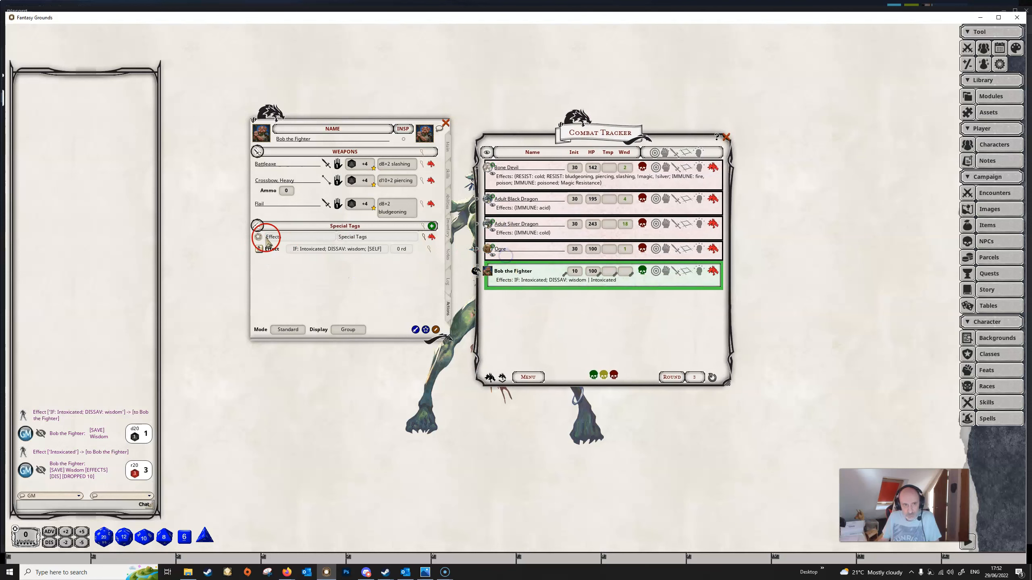
pyautogui.moveTo(259, 248); pyautogui.dragTo(473, 265)
pyautogui.moveTo(513, 260); pyautogui.dragTo(516, 251)
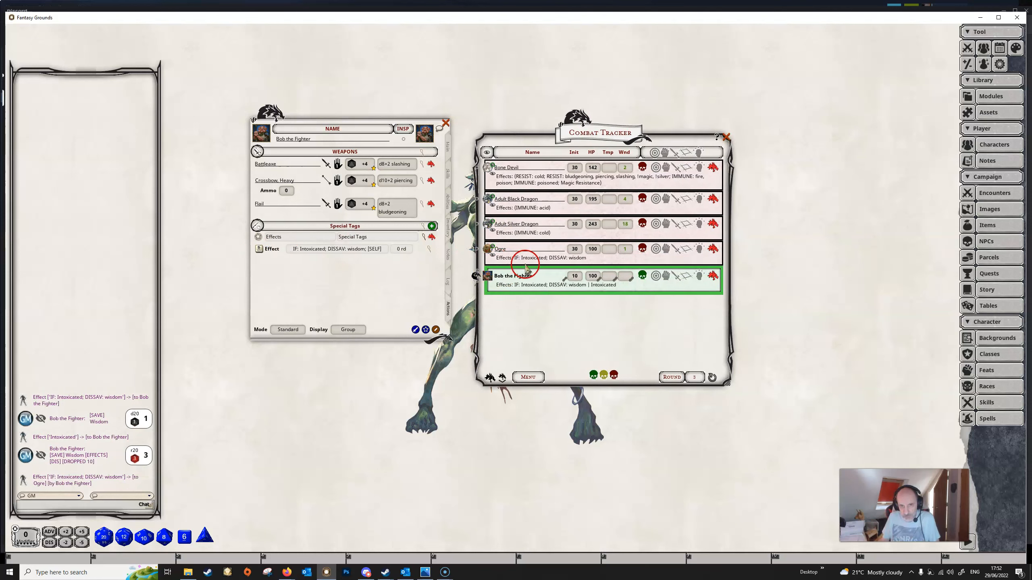
# Step: Apply the preset Intoxicated condition to the Ogre, and move the Effects window clear of the combat tracker
pyautogui.click(985, 68)
pyautogui.moveTo(720, 235); pyautogui.dragTo(685, 247)
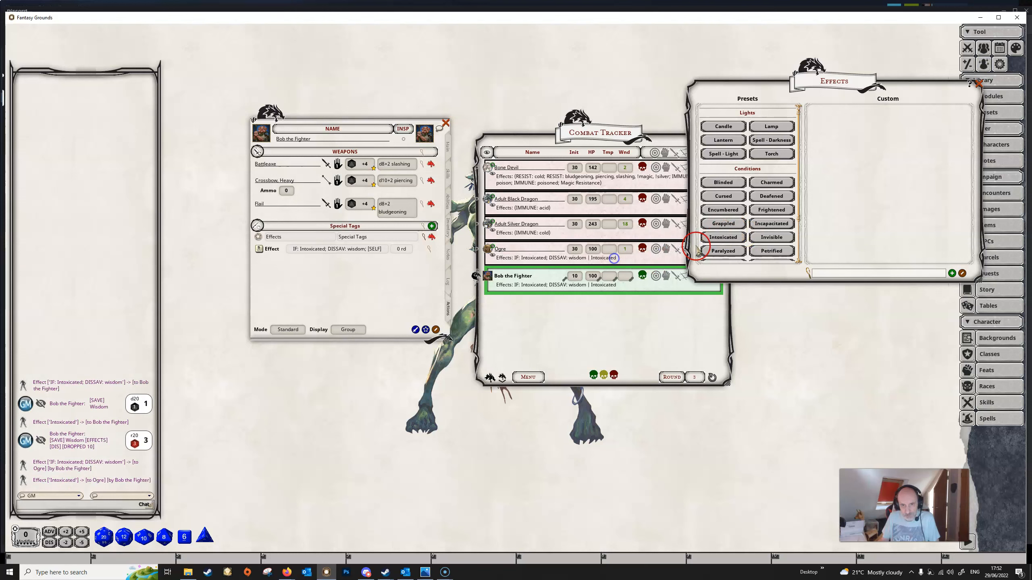
pyautogui.moveTo(850, 81); pyautogui.dragTo(896, 76)
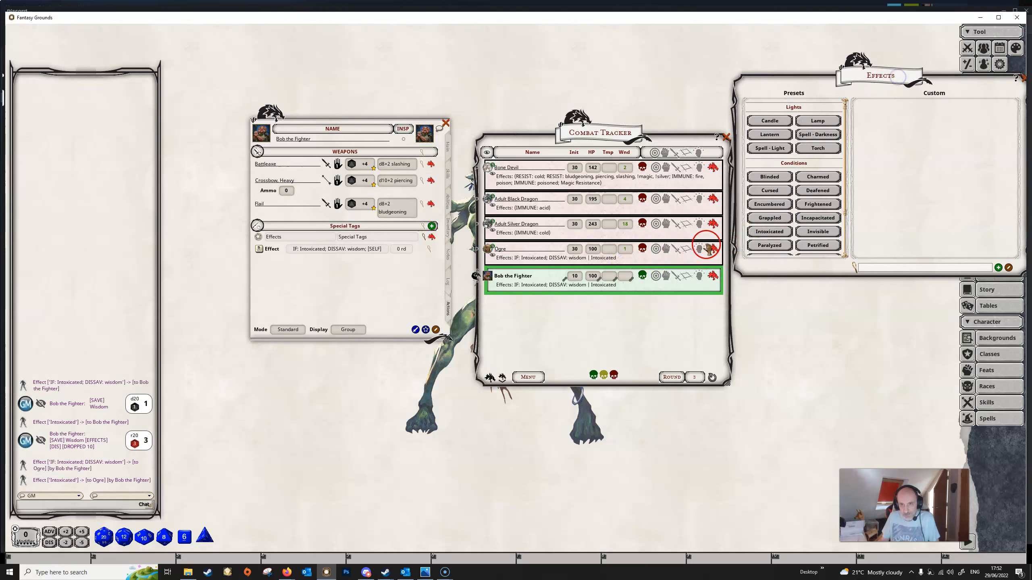
# Step: Roll a Wisdom save from the Ogre's record and close the record
pyautogui.click(714, 250)
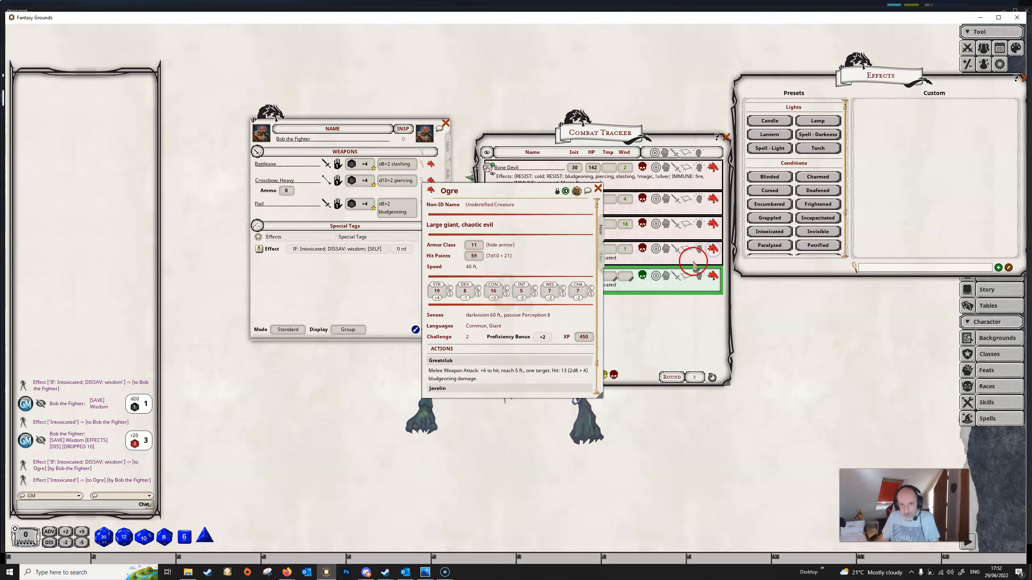
pyautogui.click(564, 296)
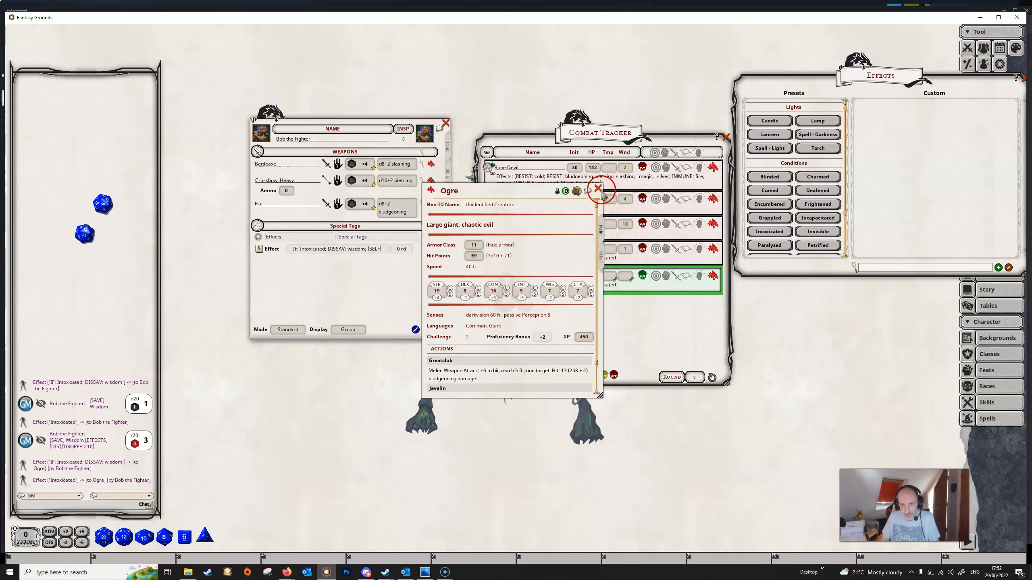
pyautogui.click(598, 188)
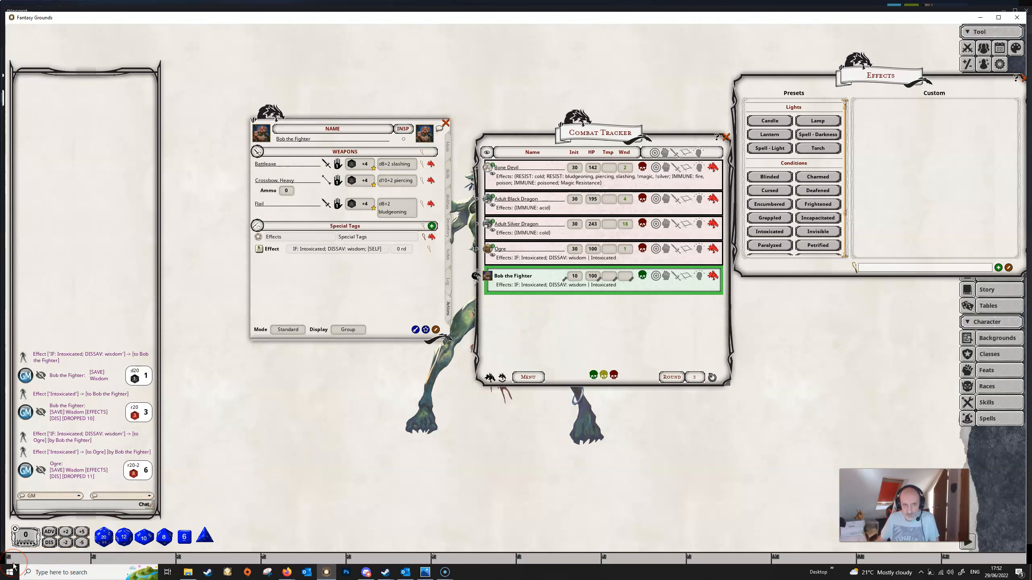
# Step: Close the Effects window and delete all effects on the Ogre and Bob the Fighter in the combat tracker
pyautogui.moveTo(889, 74); pyautogui.dragTo(840, 95)
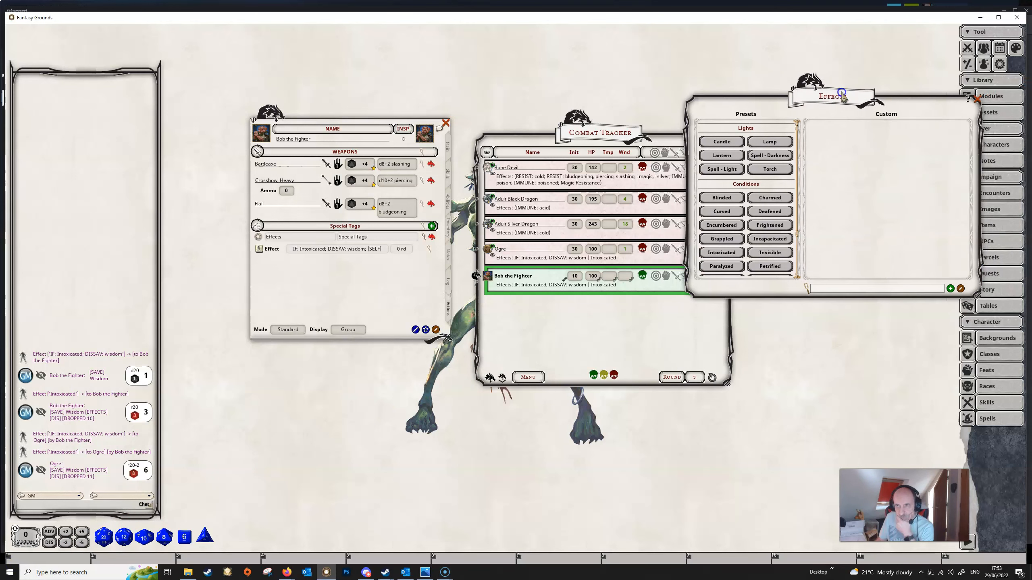
pyautogui.click(977, 100)
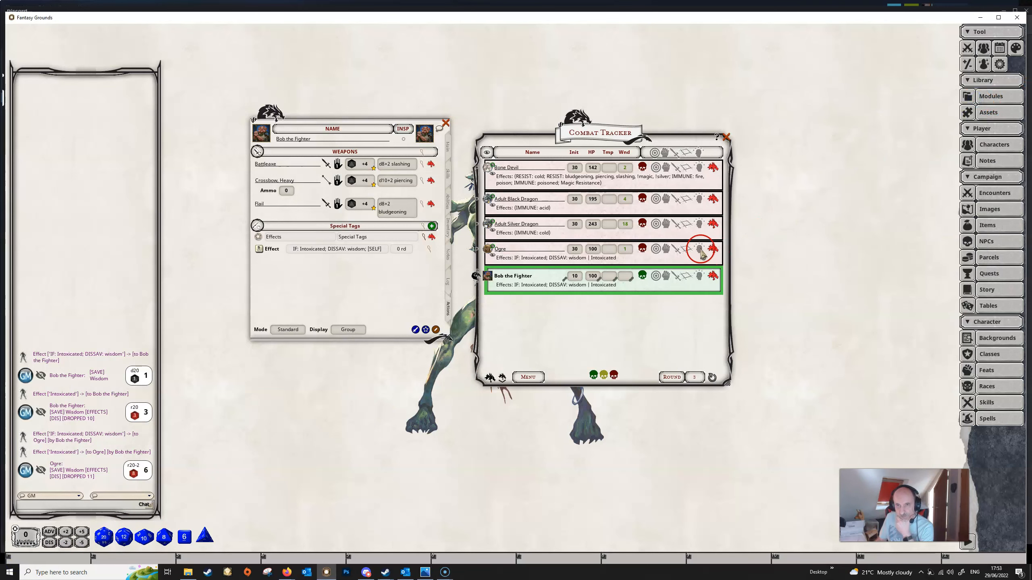
pyautogui.click(699, 249)
pyautogui.click(713, 262)
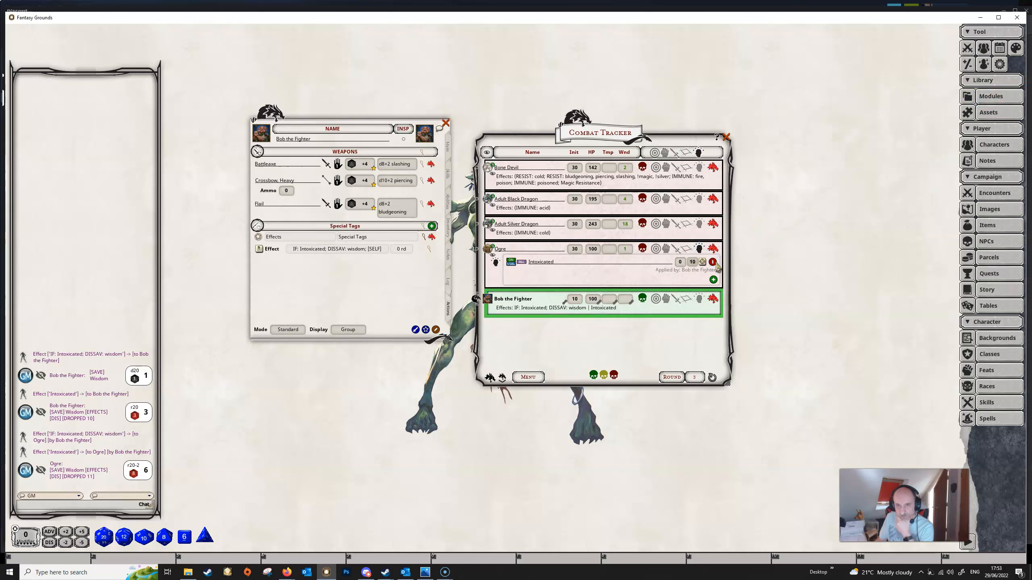
pyautogui.click(713, 262)
pyautogui.click(699, 281)
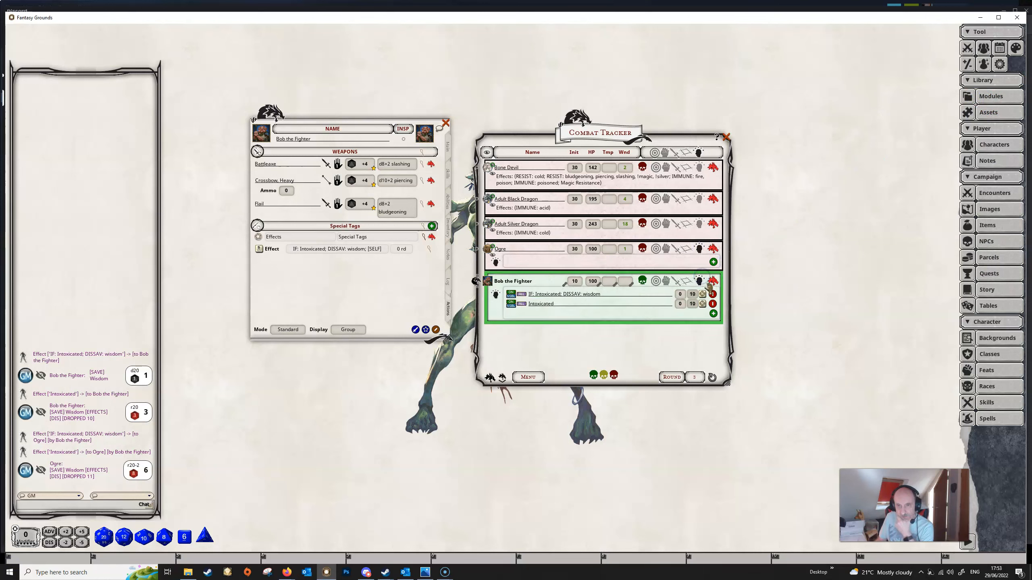
pyautogui.click(712, 294)
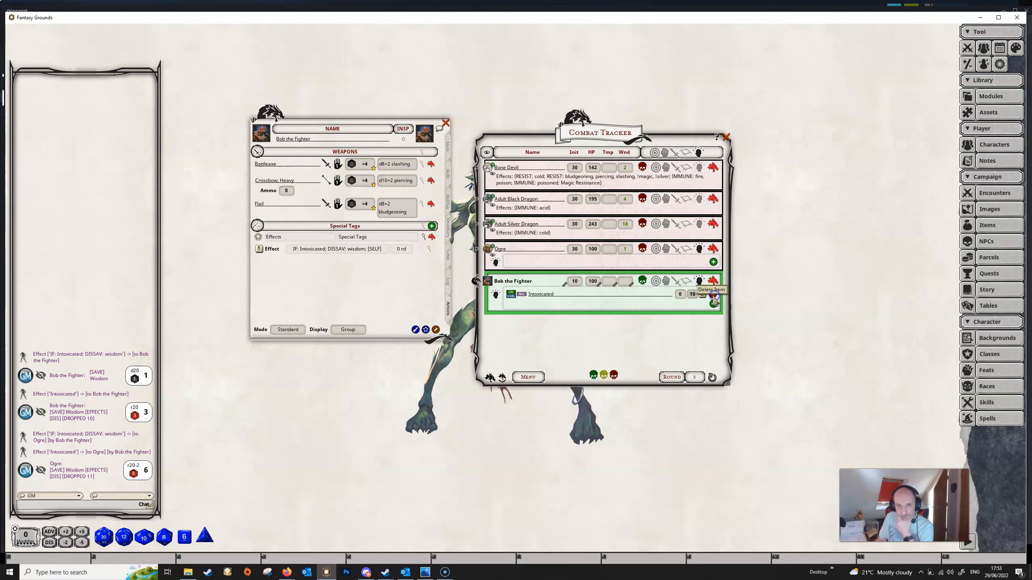
pyautogui.click(713, 296)
# Step: Delete the "IF: Intoxicated; DISSAV: wisdom" effect action from Bob the Fighter's Special Tags group
pyautogui.rightClick(362, 250)
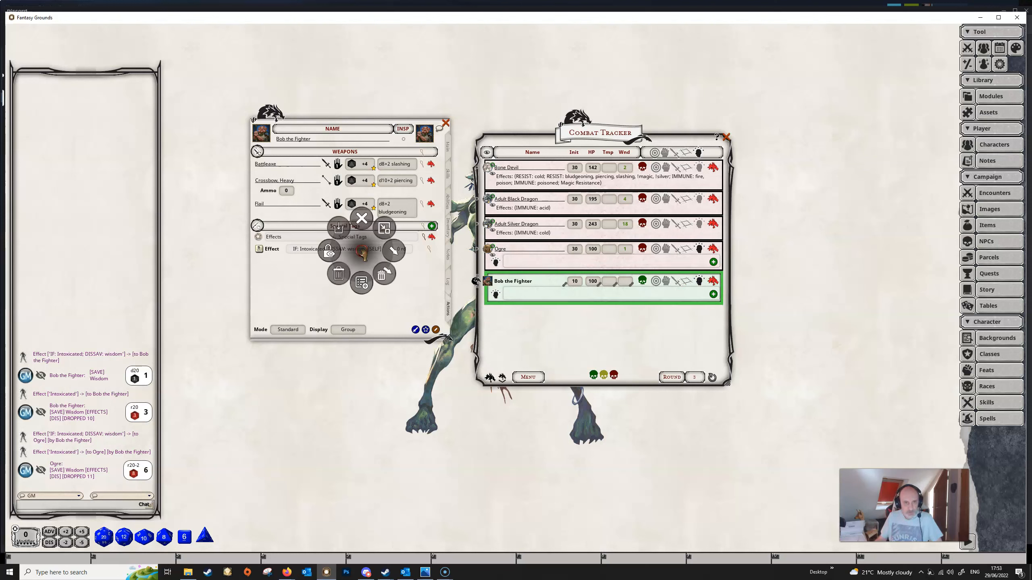
pyautogui.click(384, 275)
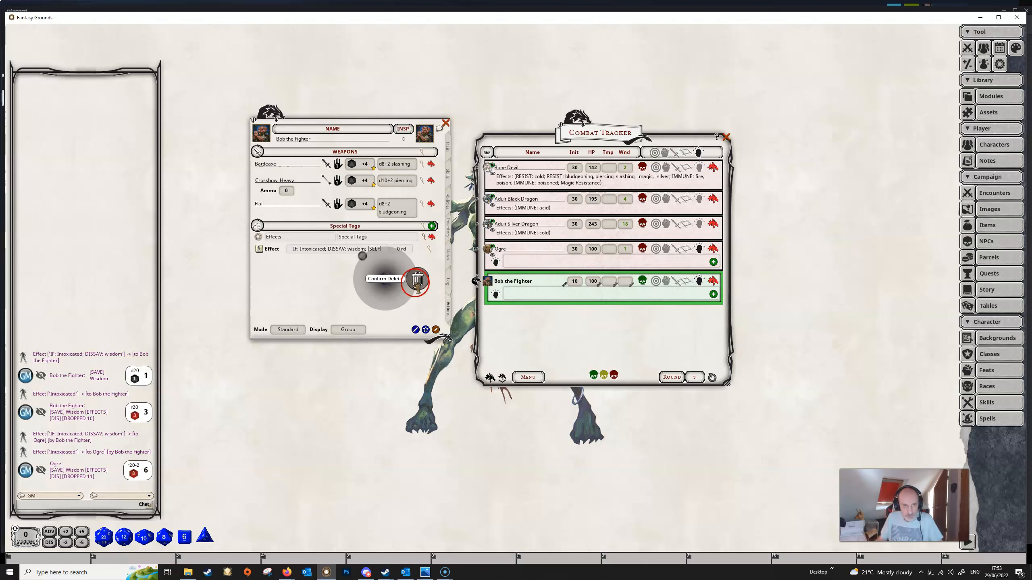
pyautogui.click(417, 285)
# Step: Add a new effect action to Bob the Fighter's Special Tags group and open its details
pyautogui.rightClick(381, 236)
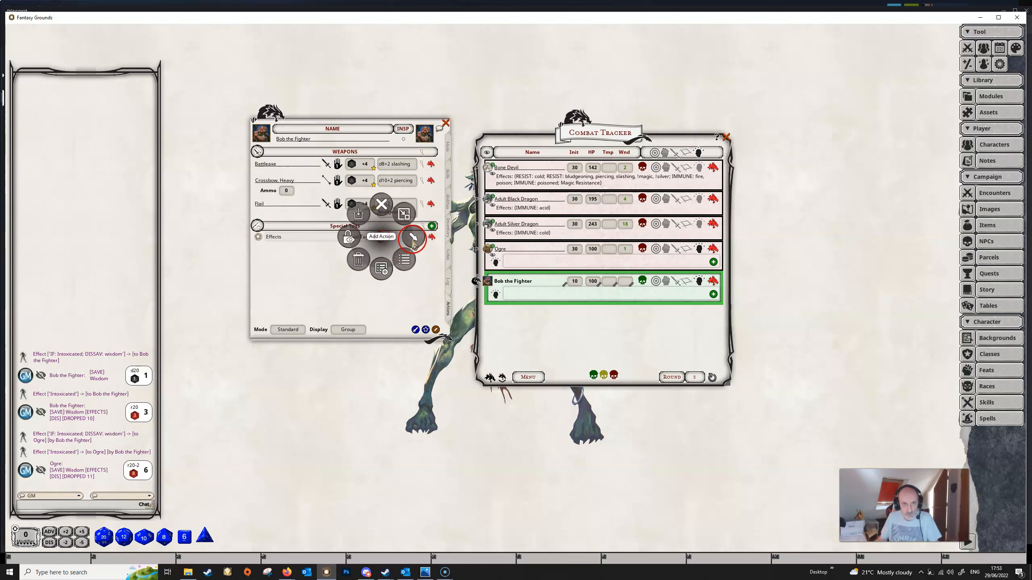
pyautogui.click(414, 239)
pyautogui.click(414, 275)
pyautogui.click(428, 249)
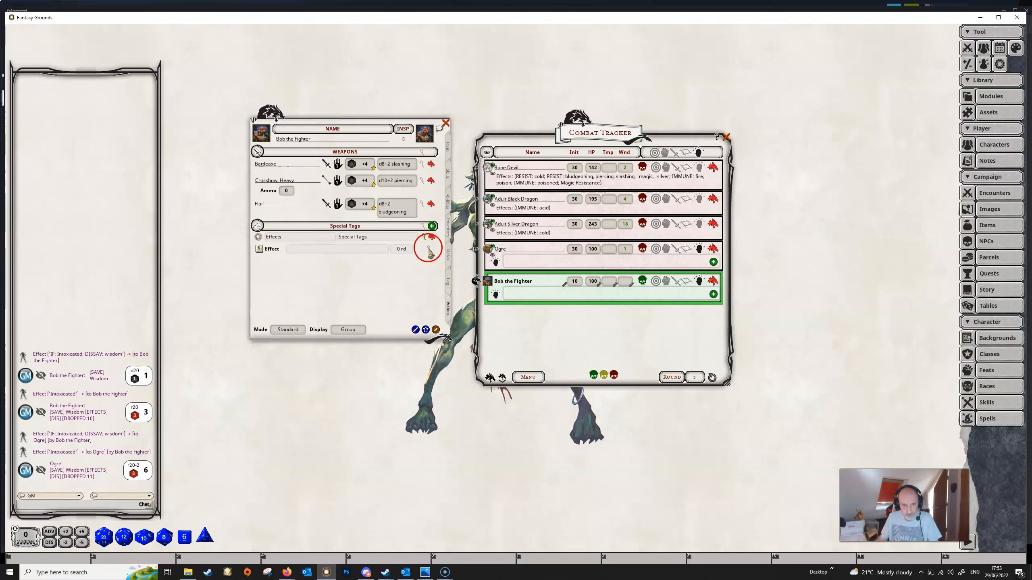
# Step: Define the new effect as "IFT: ALIGN(evil); DMG: 1d8, radiant" with targeting set to Self, and close its details
pyautogui.moveTo(492, 247); pyautogui.dragTo(501, 266)
pyautogui.click(511, 310)
pyautogui.click(499, 275)
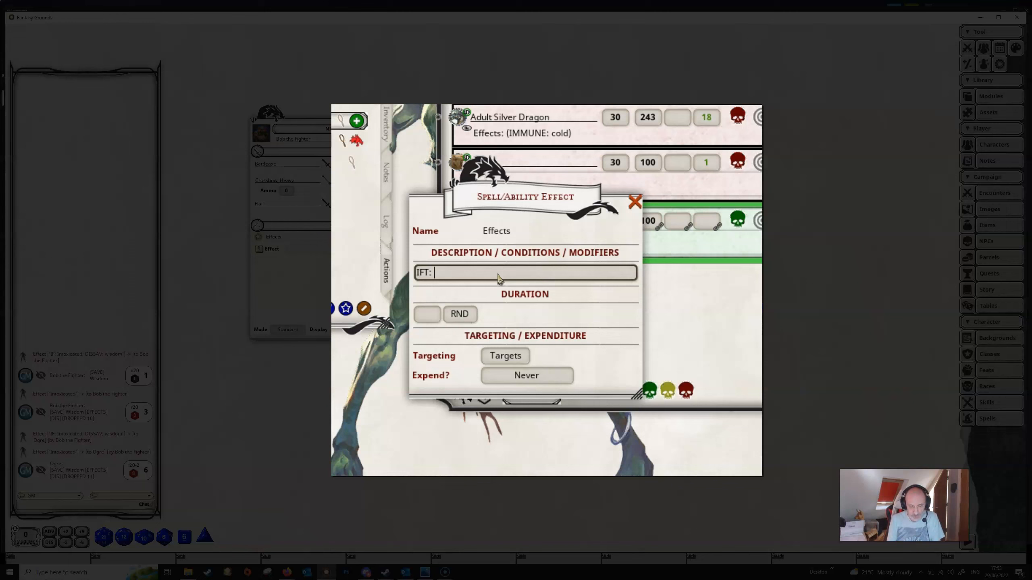
pyautogui.write('ALIGN(evil); DMG: 1d8, radiant')
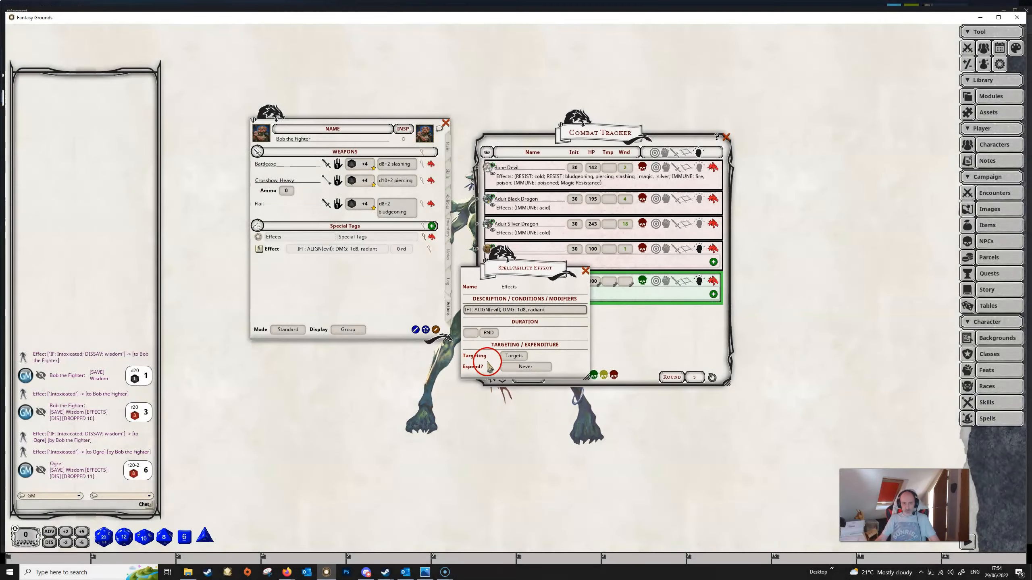
pyautogui.click(521, 360)
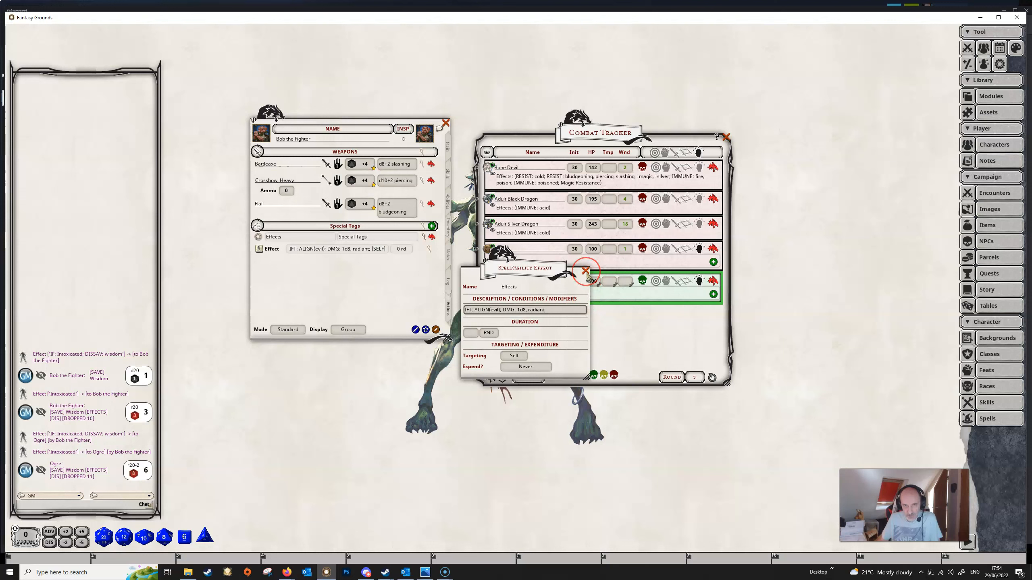
pyautogui.click(585, 272)
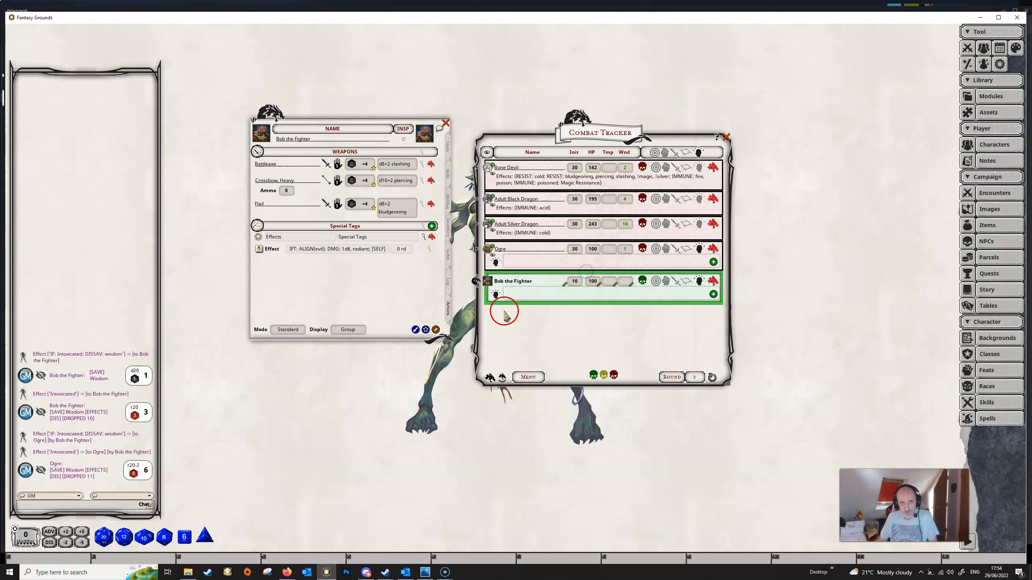
# Step: Apply the ALIGN(evil) effect to Bob the Fighter and test his Battleaxe damage on the Bone Devil, checking the devil's alignment in its record
pyautogui.click(258, 250)
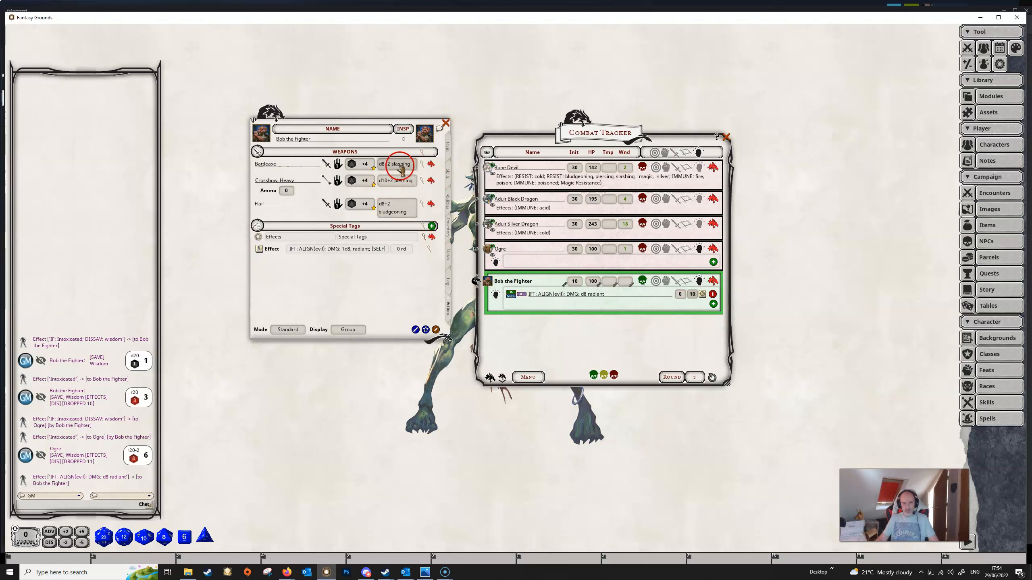
pyautogui.moveTo(394, 164); pyautogui.dragTo(548, 177)
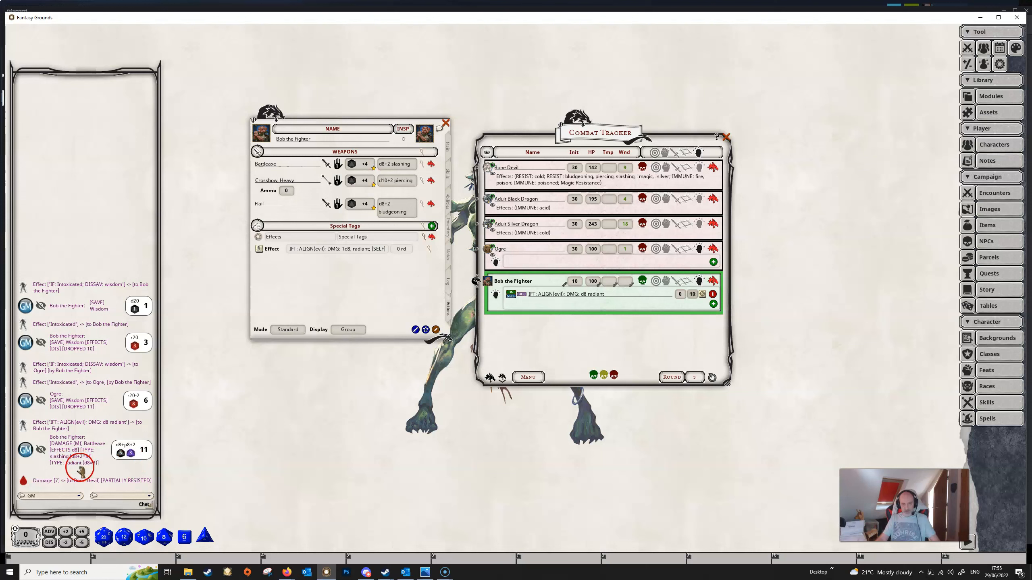
pyautogui.click(714, 168)
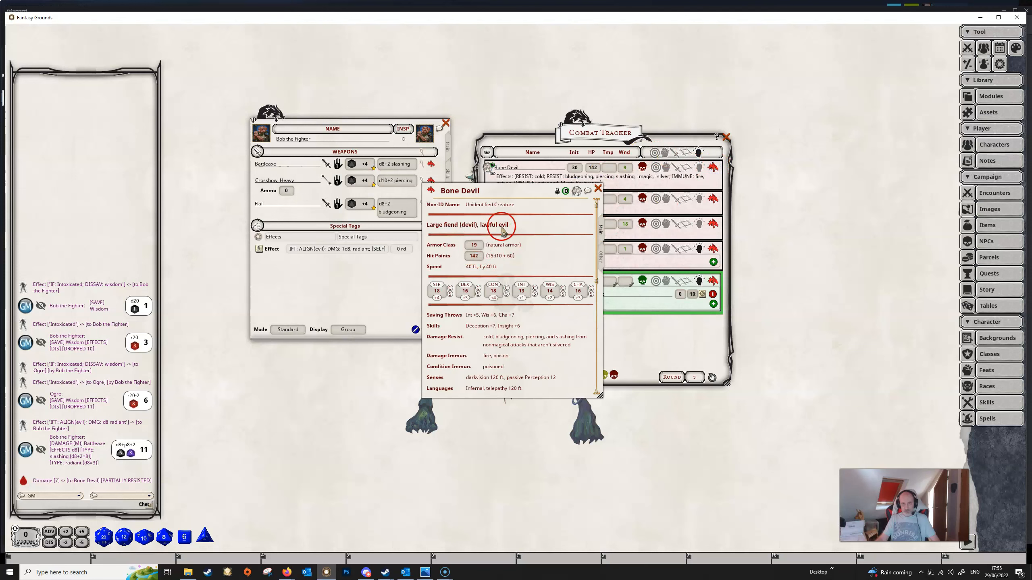
pyautogui.click(598, 189)
# Step: Roll Bob's Battleaxe damage against the Adult Black Dragon and check the dragon's alignment in its record
pyautogui.moveTo(404, 164); pyautogui.dragTo(537, 205)
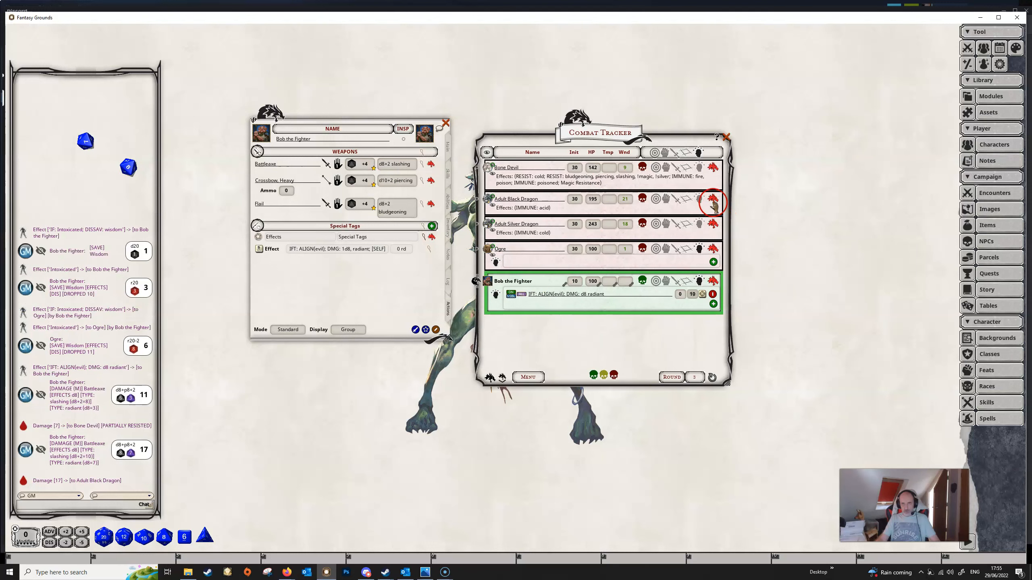
pyautogui.click(713, 199)
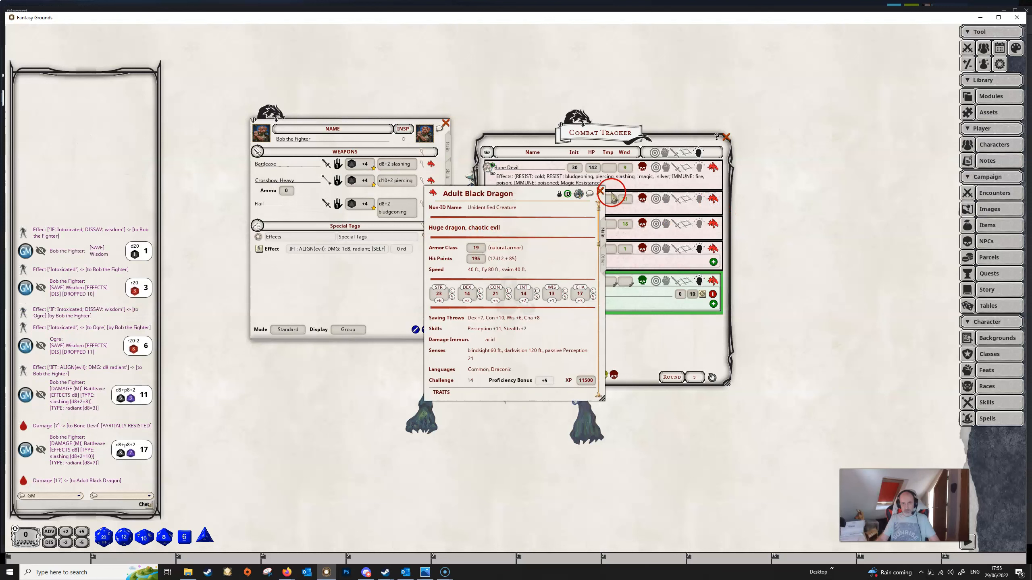
pyautogui.click(601, 191)
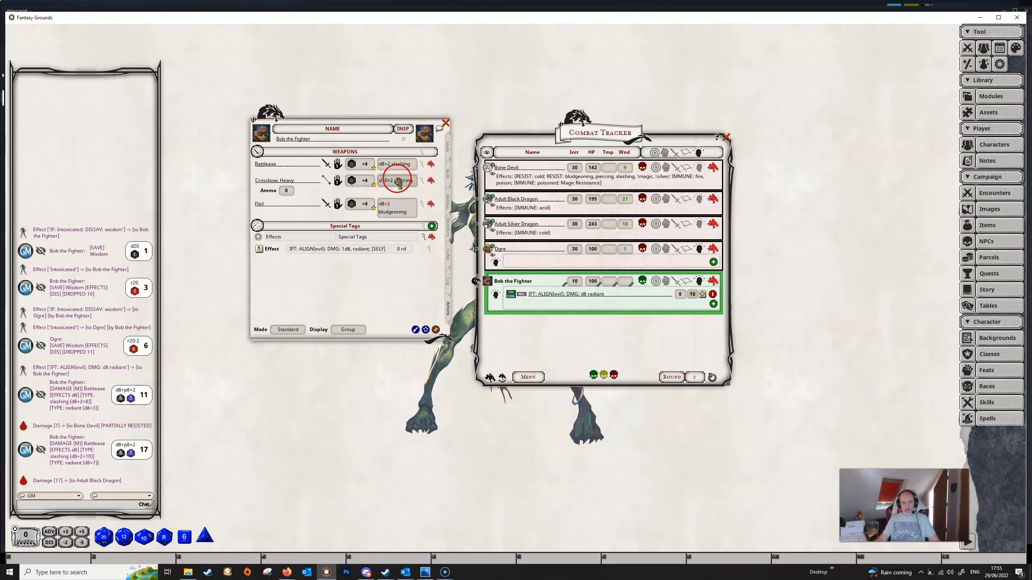
# Step: Roll Bob's Battleaxe damage against the Adult Silver Dragon and check the dragon's alignment in its record
pyautogui.moveTo(395, 165); pyautogui.dragTo(541, 233)
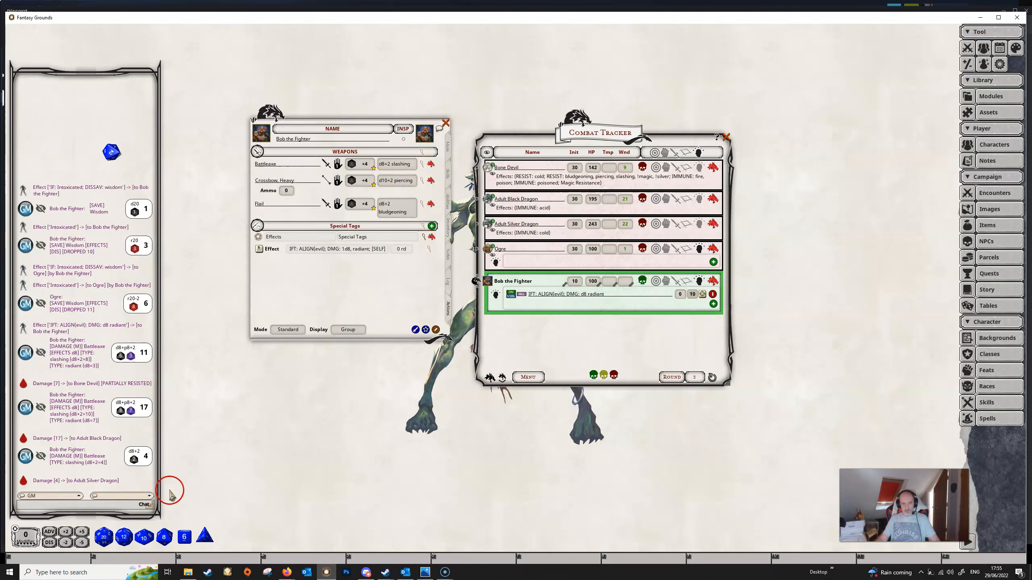
pyautogui.click(714, 225)
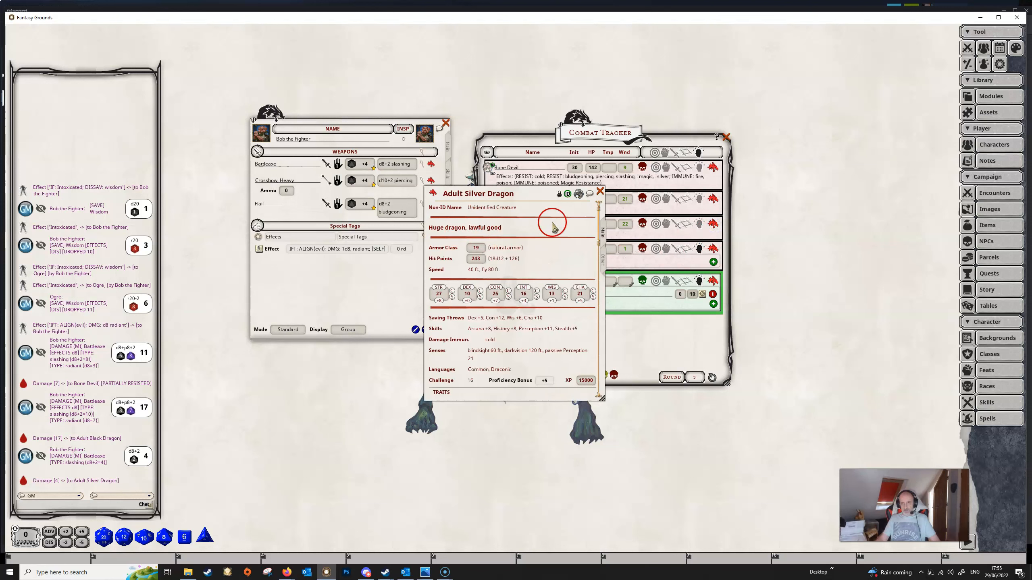
pyautogui.click(600, 192)
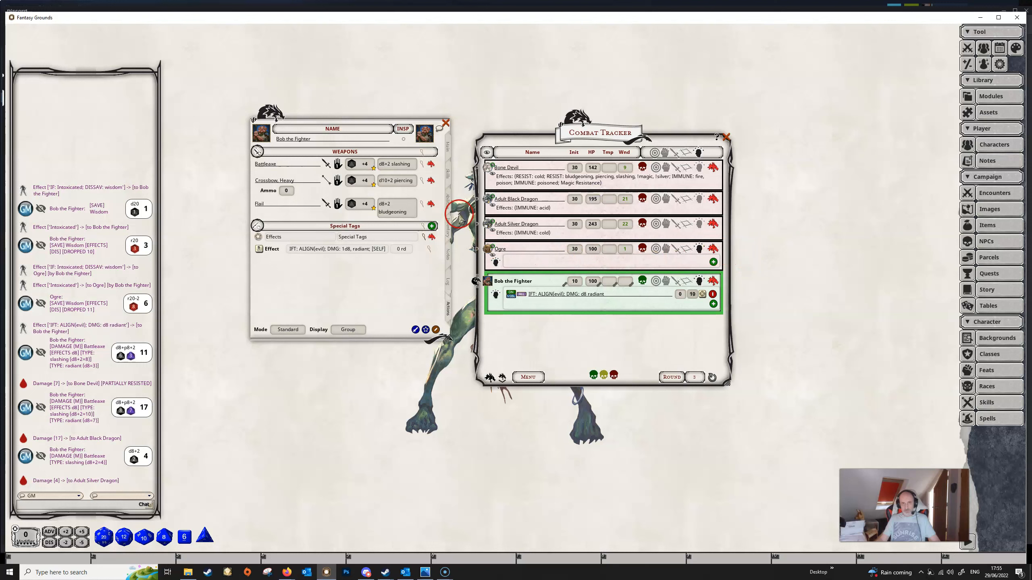
# Step: Roll Bob's Battleaxe damage against the Ogre and check the Ogre's alignment in its record
pyautogui.moveTo(400, 164); pyautogui.dragTo(543, 261)
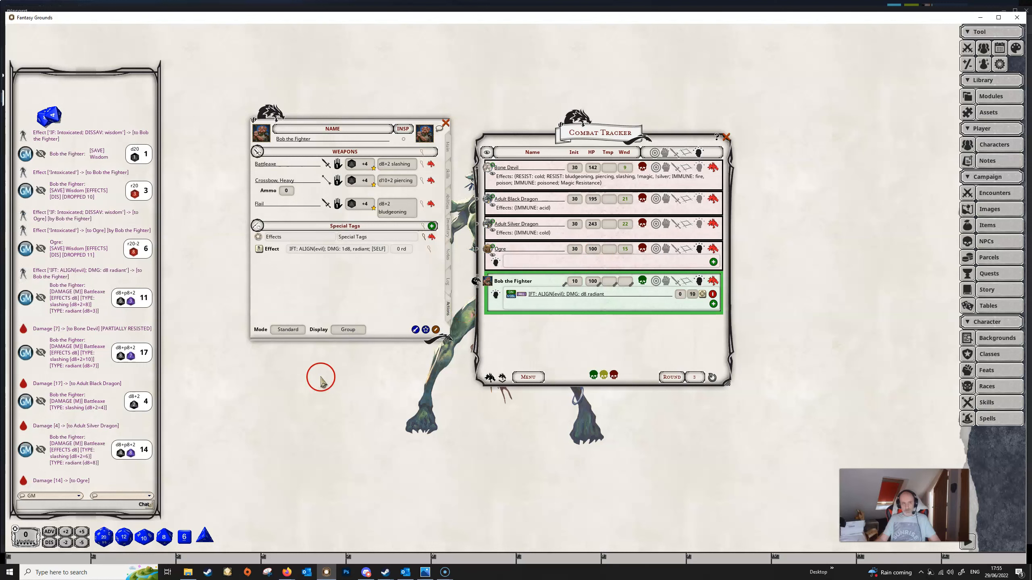
pyautogui.click(715, 249)
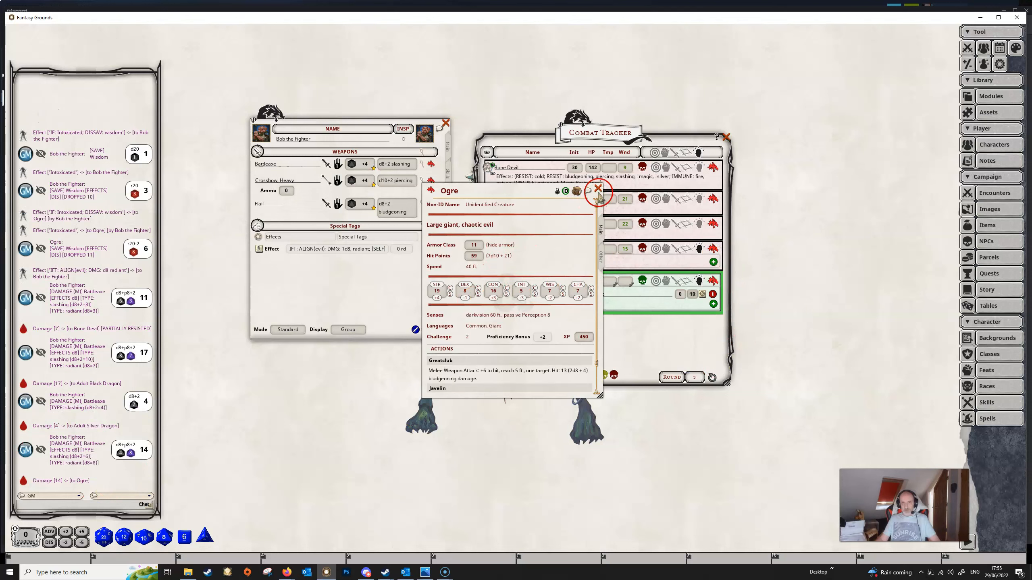
pyautogui.click(598, 188)
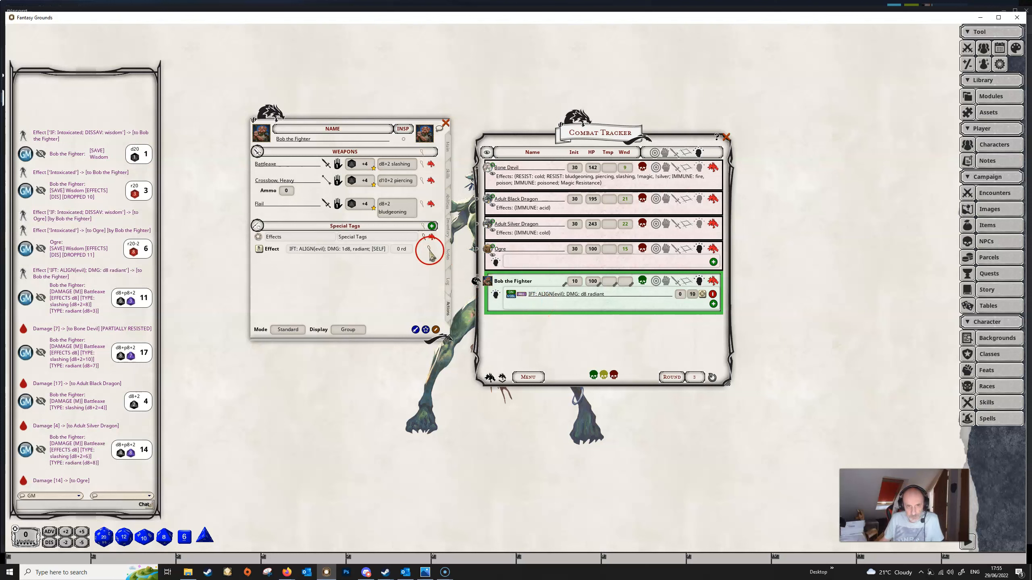
# Step: Change the Special Tags effect's alignment condition to CE, making it "IFT: ALIGN(CE); DMG: 1d8, radiant", and close its details
pyautogui.click(428, 250)
pyautogui.click(490, 309)
pyautogui.doubleClick(492, 310)
pyautogui.press('Delete')
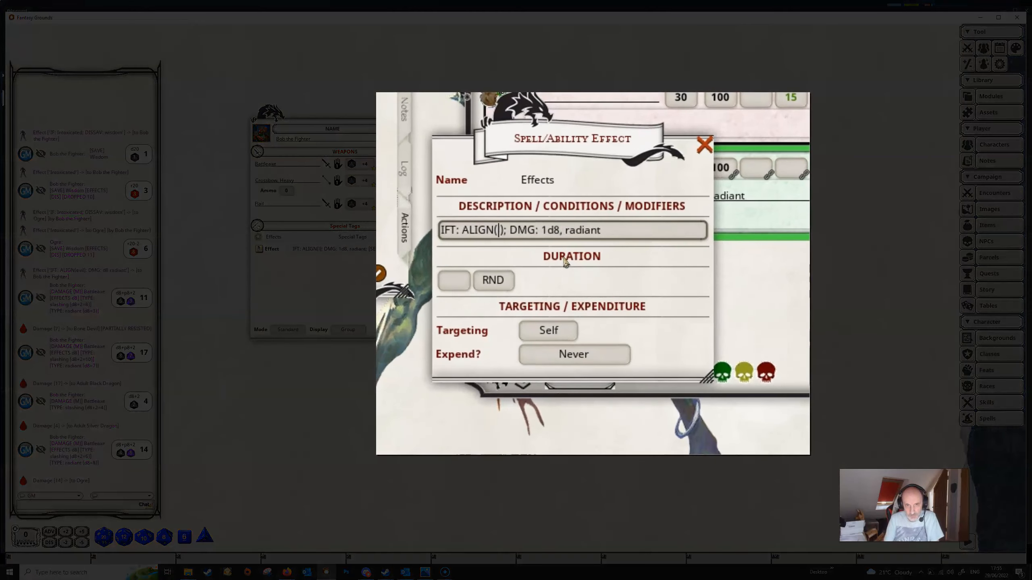
pyautogui.press('BackSpace')
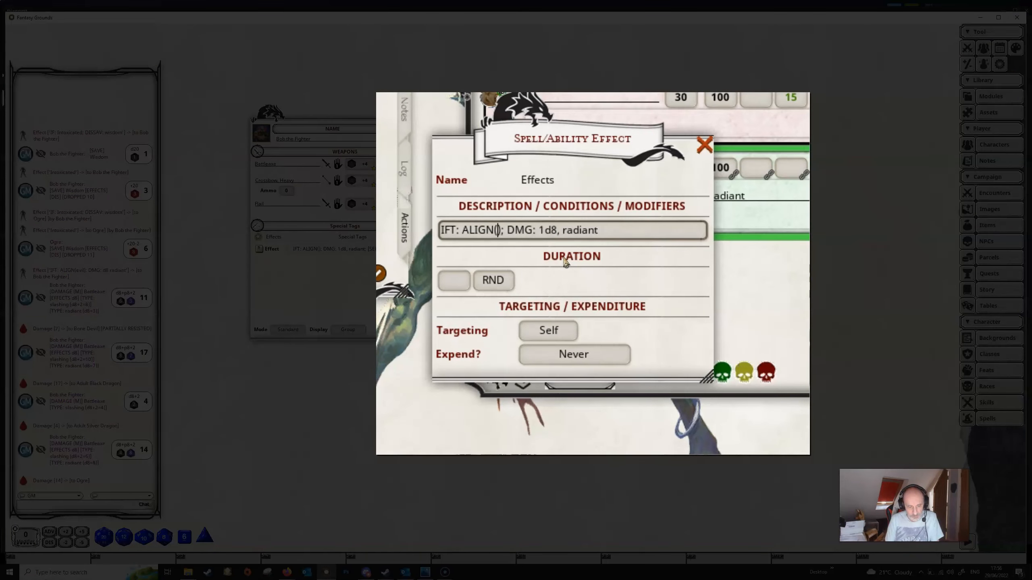
pyautogui.write('C')
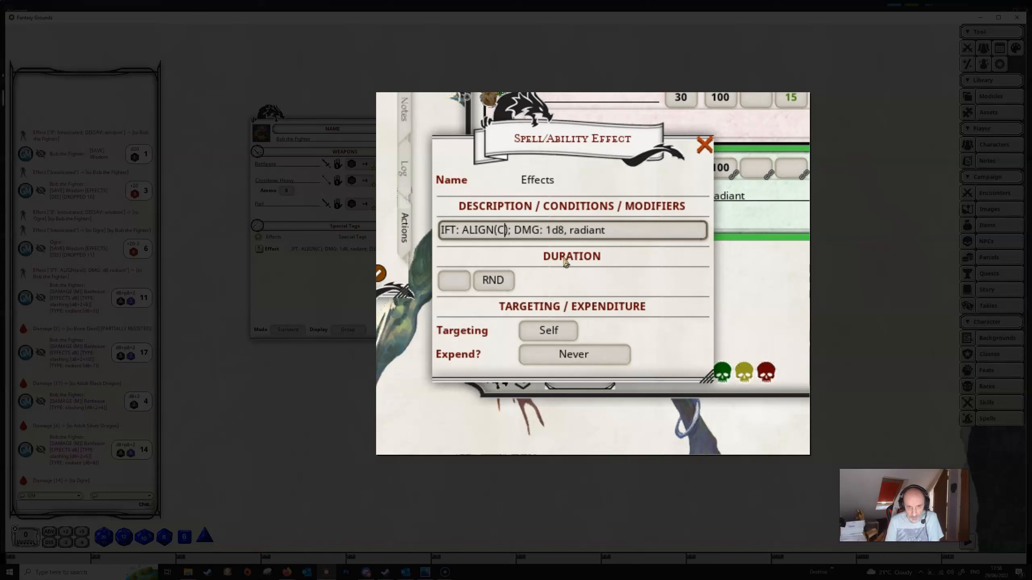
pyautogui.write('E')
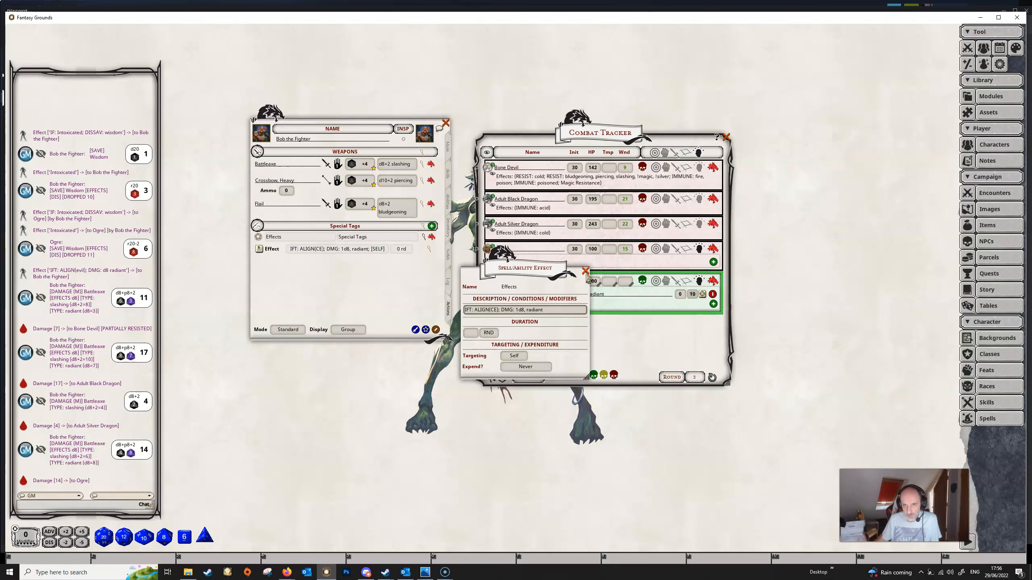
pyautogui.click(586, 271)
# Step: Replace the effect applied to Bob the Fighter in the combat tracker with the ALIGN(CE) version
pyautogui.click(712, 293)
pyautogui.doubleClick(259, 248)
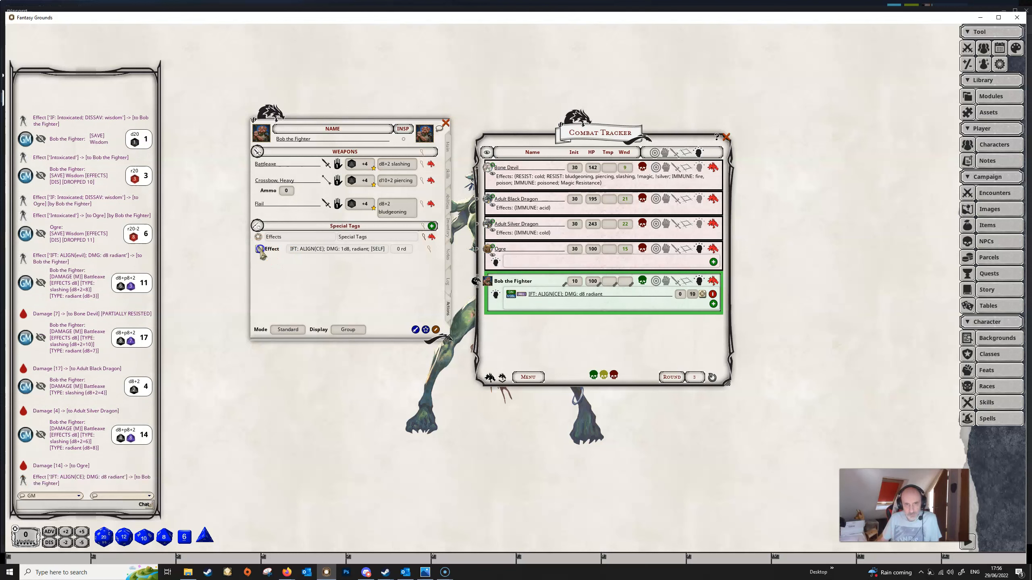
# Step: With the ALIGN(CE) effect active, roll Battleaxe damage against the Bone Devil and check its alignment
pyautogui.moveTo(391, 164); pyautogui.dragTo(511, 176)
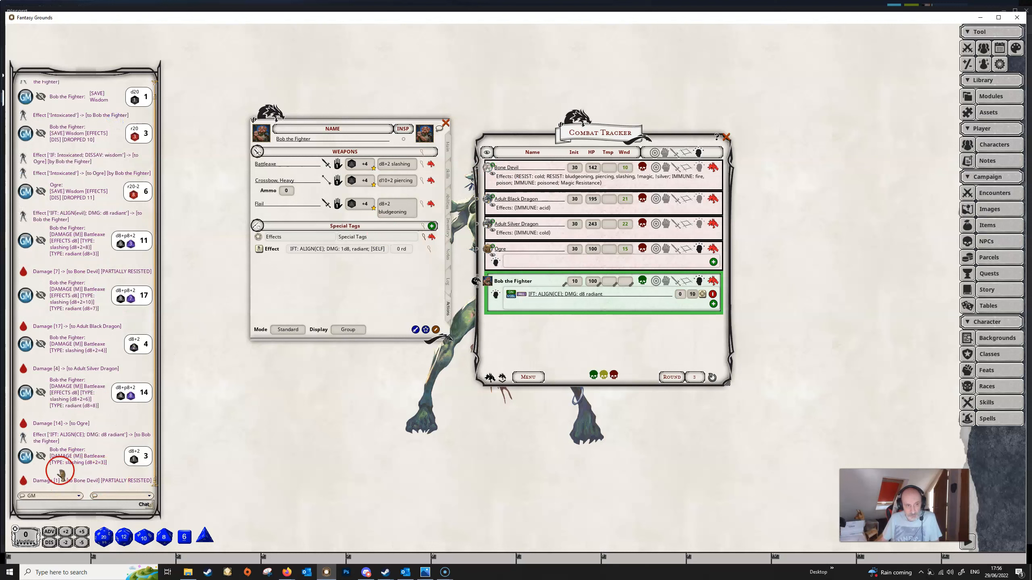
pyautogui.click(713, 169)
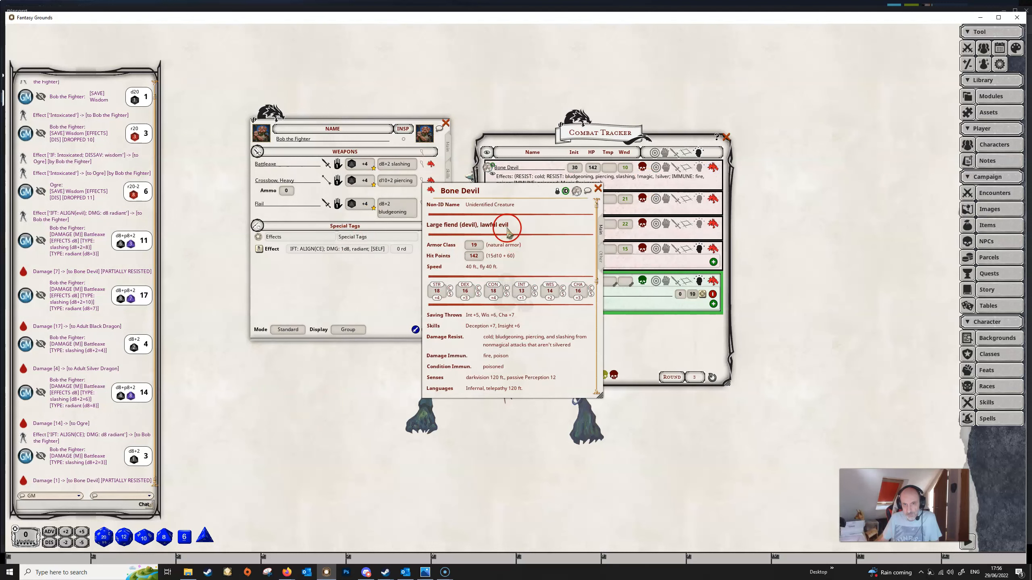
pyautogui.click(600, 189)
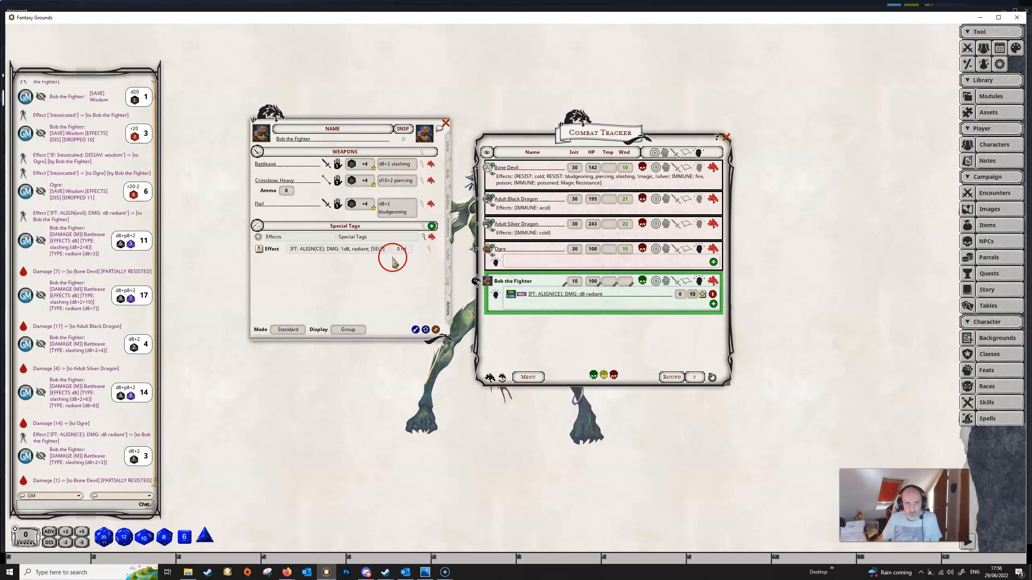
# Step: With the ALIGN(CE) effect active, roll Battleaxe damage against the Adult Black Dragon and check its alignment
pyautogui.moveTo(411, 180); pyautogui.dragTo(536, 207)
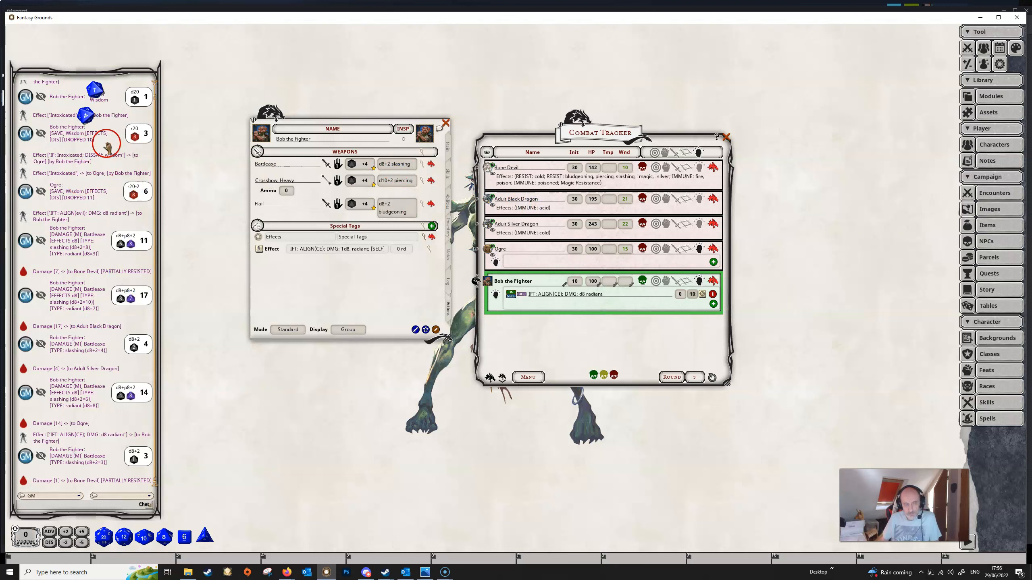
pyautogui.click(713, 199)
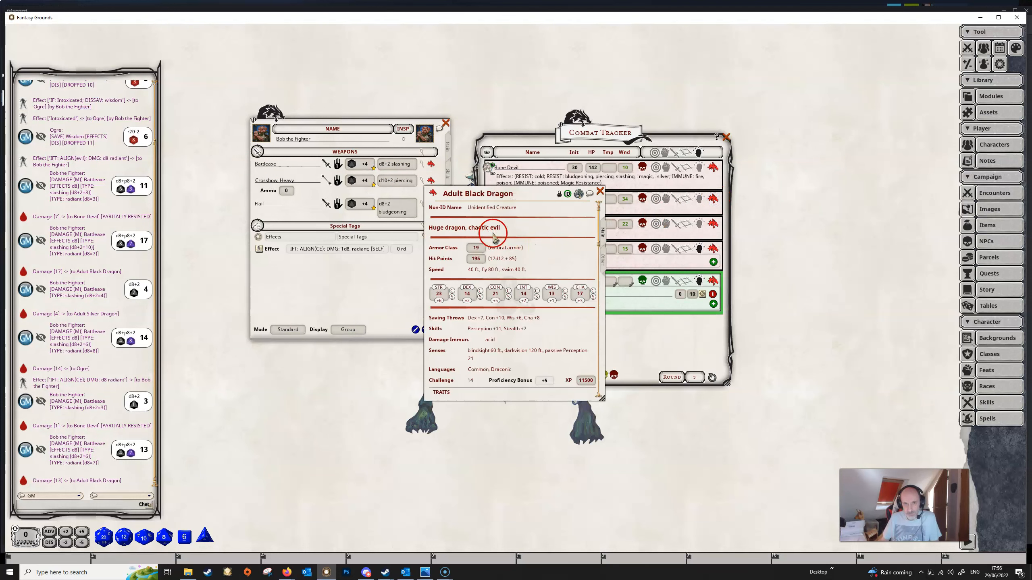
pyautogui.click(600, 191)
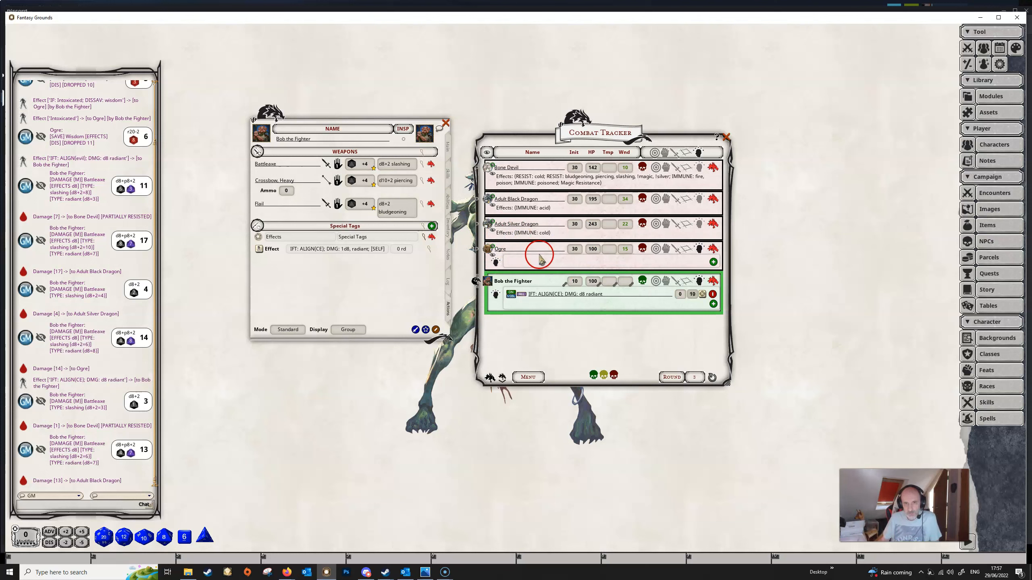
# Step: Check the alignments in the Adult Silver Dragon's and the Ogre's records
pyautogui.click(712, 224)
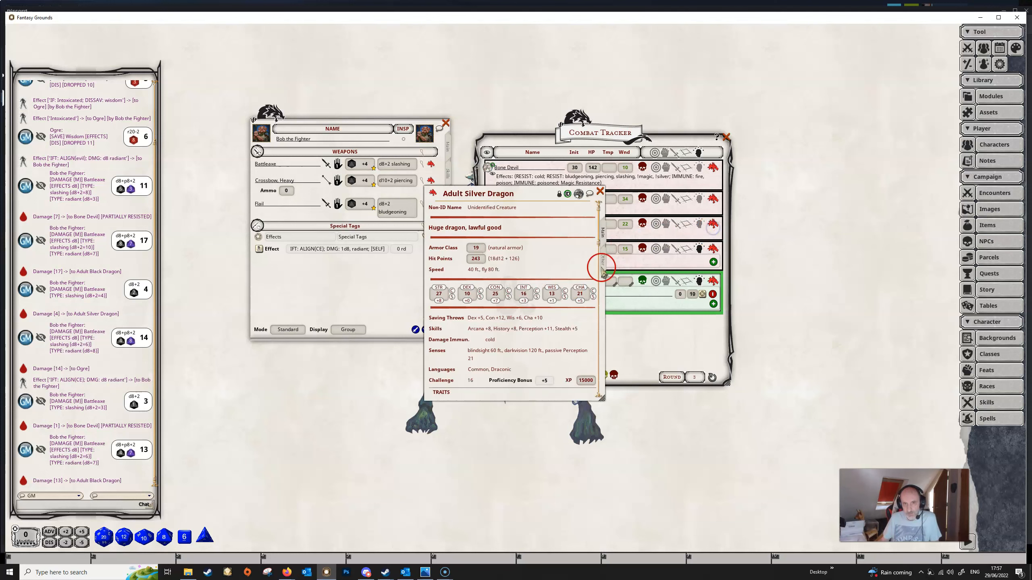
pyautogui.click(601, 191)
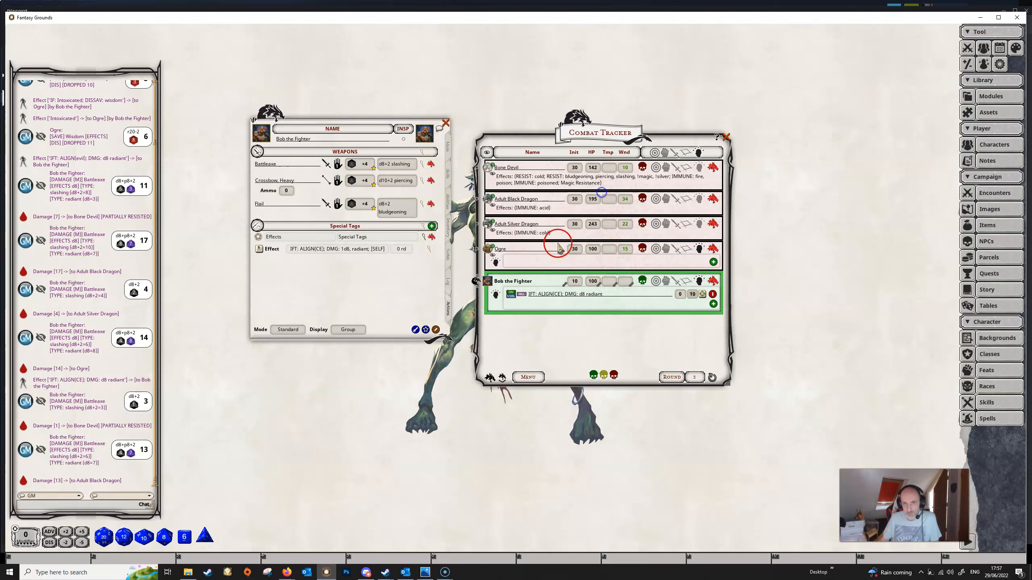
pyautogui.click(712, 249)
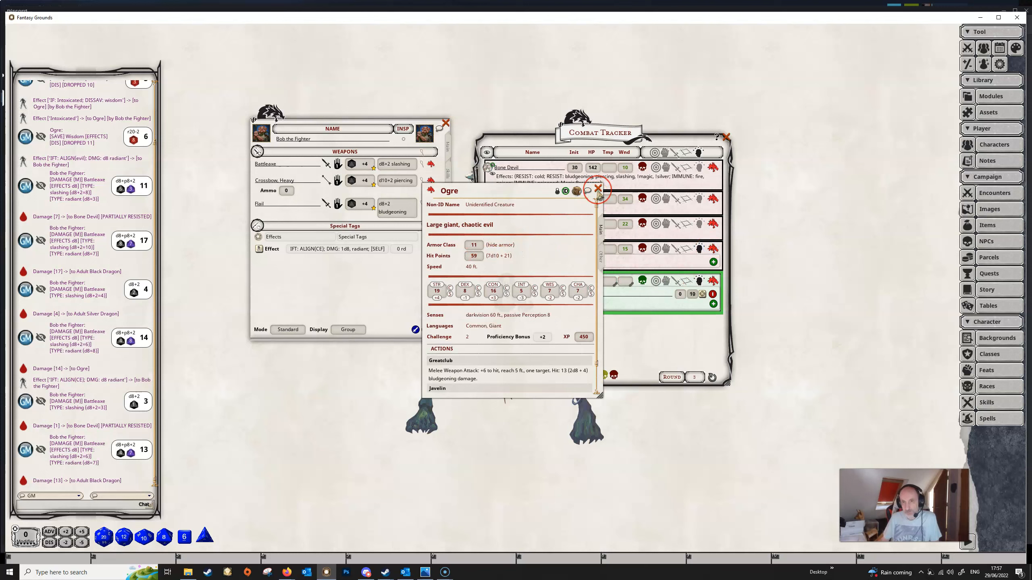
pyautogui.click(599, 189)
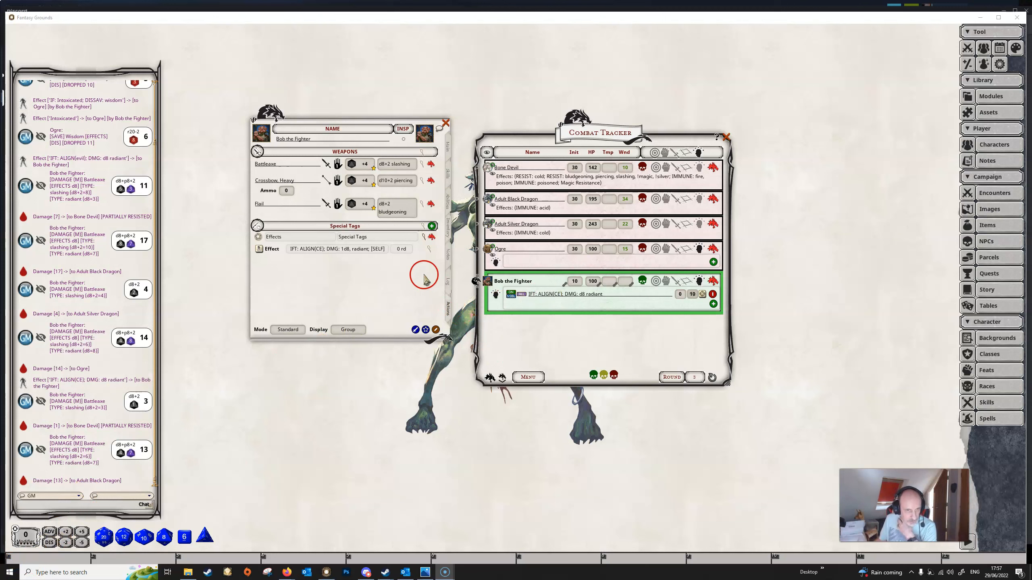
# Step: Remove the ALIGN(CE) effect from Bob the Fighter in the combat tracker and add a second effect action under Special Tags
pyautogui.click(713, 295)
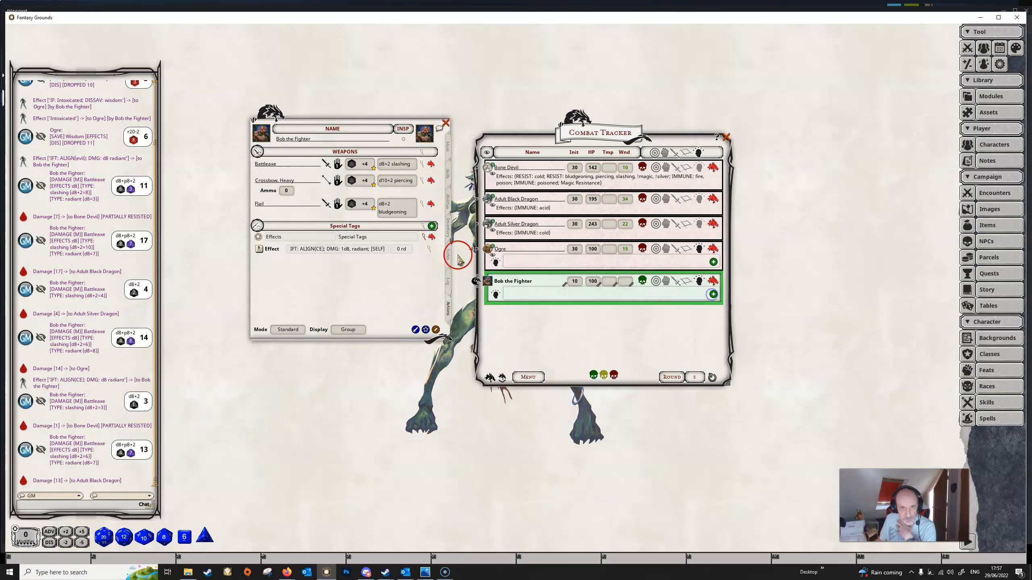
pyautogui.rightClick(389, 237)
pyautogui.click(418, 246)
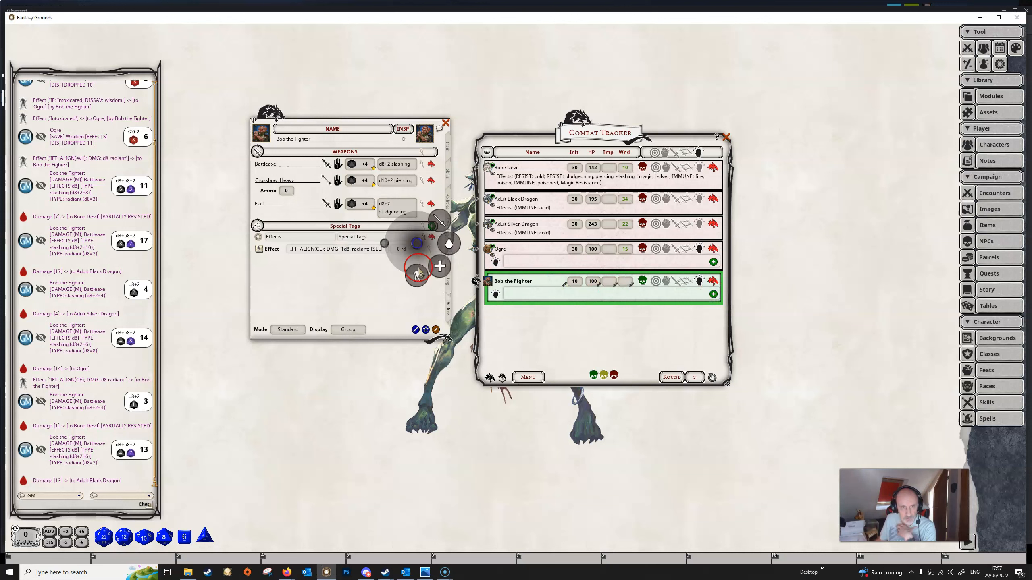
pyautogui.click(418, 278)
pyautogui.click(427, 260)
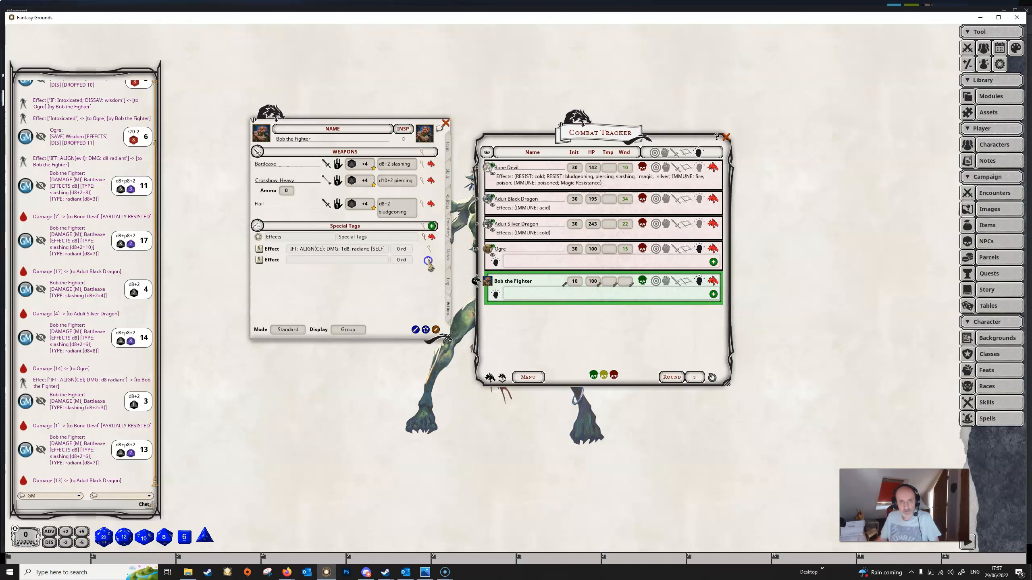
# Step: Define the new effect as "IFT: TYPE(giant); ATK: 4" with targeting set to Self, and apply it to Bob the Fighter
pyautogui.click(475, 271)
pyautogui.click(490, 290)
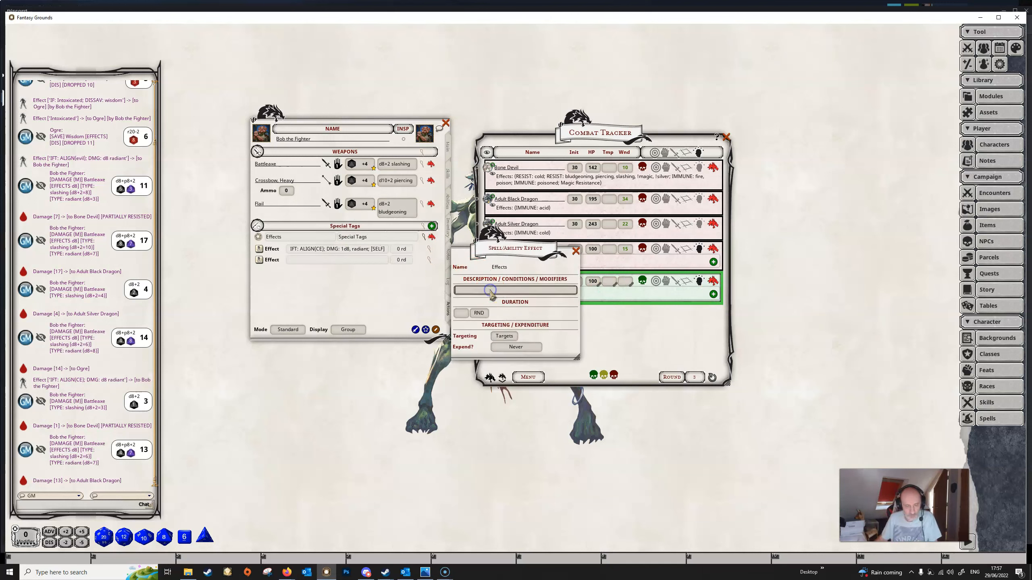
pyautogui.write('IFT: TYPE(giant')
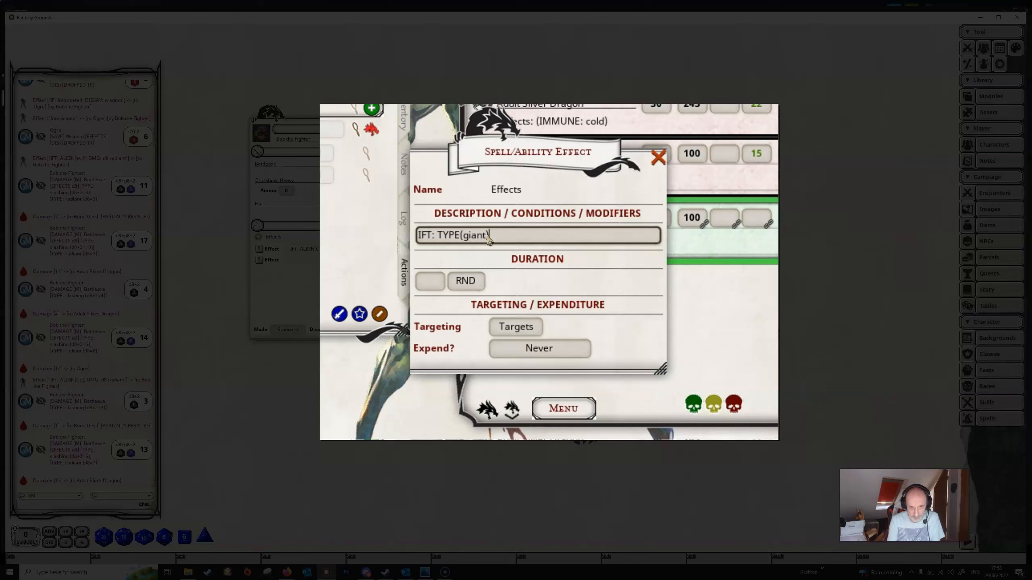
pyautogui.click(515, 230)
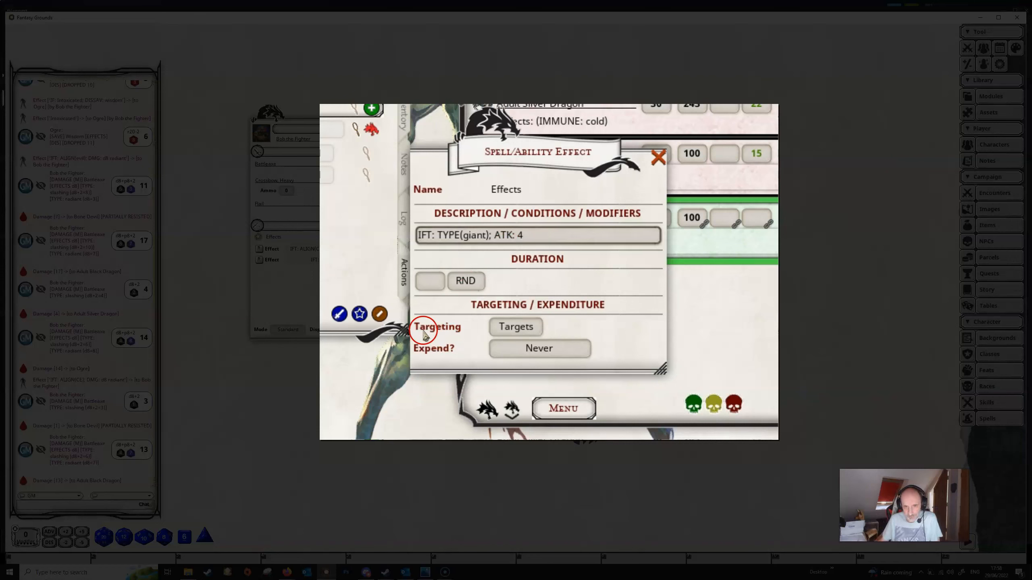
pyautogui.click(513, 329)
pyautogui.click(522, 328)
pyautogui.click(529, 327)
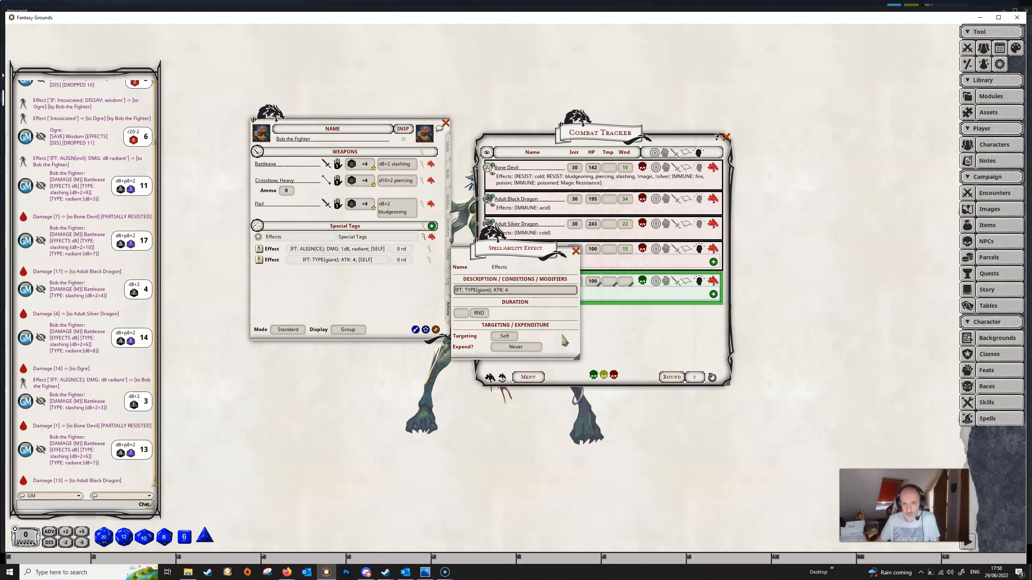
pyautogui.click(576, 252)
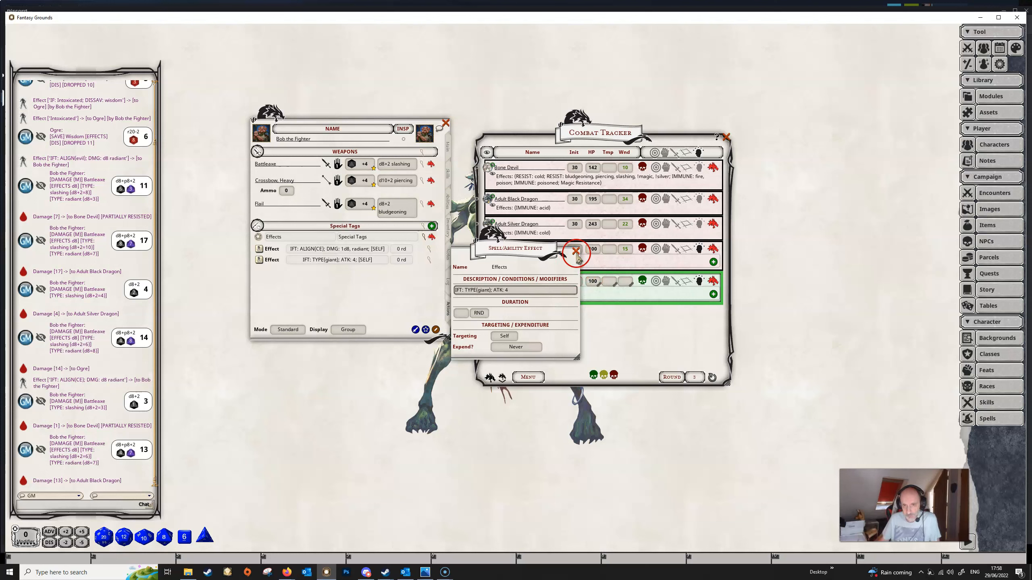
pyautogui.click(259, 259)
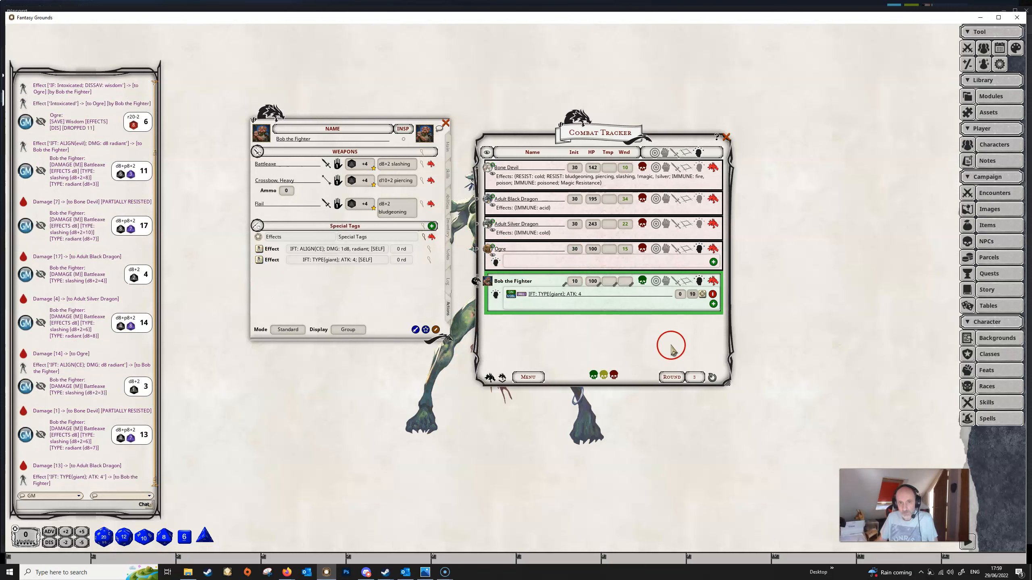
# Step: With the TYPE(giant) effect active, roll Battleaxe attacks against the Bone Devil and the Ogre, and check the Ogre's creature type
pyautogui.moveTo(358, 166); pyautogui.dragTo(528, 166)
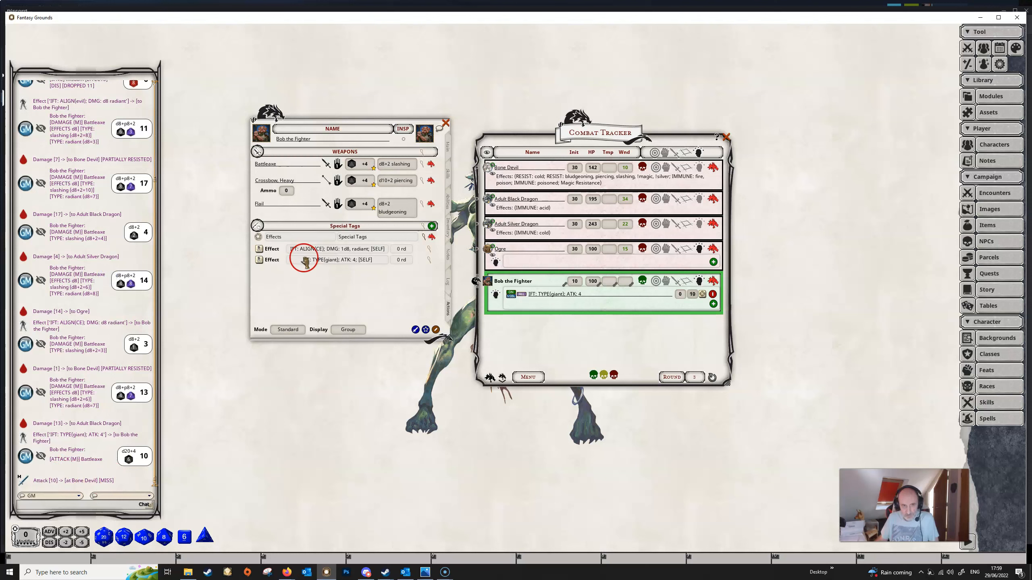
pyautogui.moveTo(358, 164); pyautogui.dragTo(520, 261)
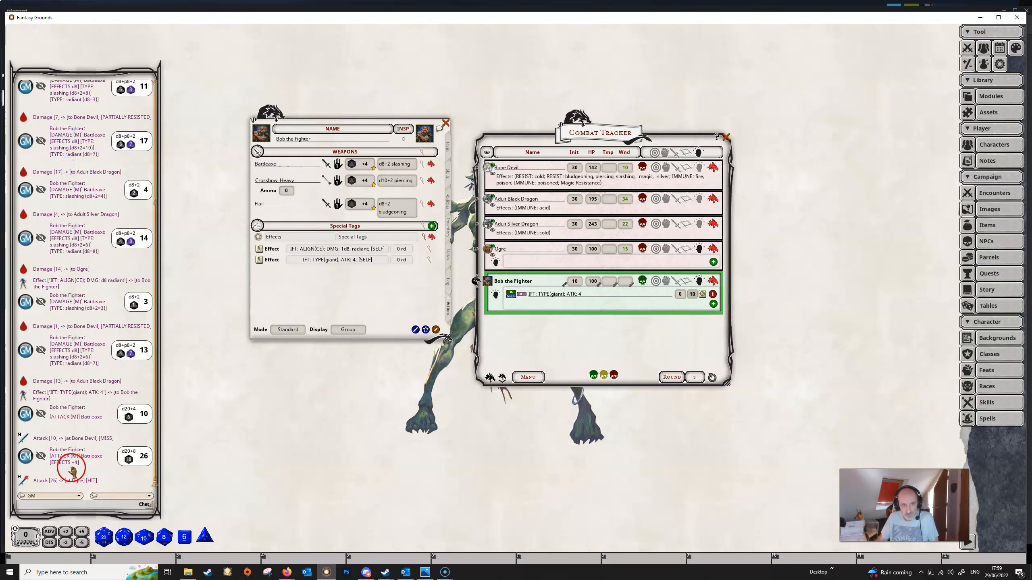
pyautogui.click(713, 249)
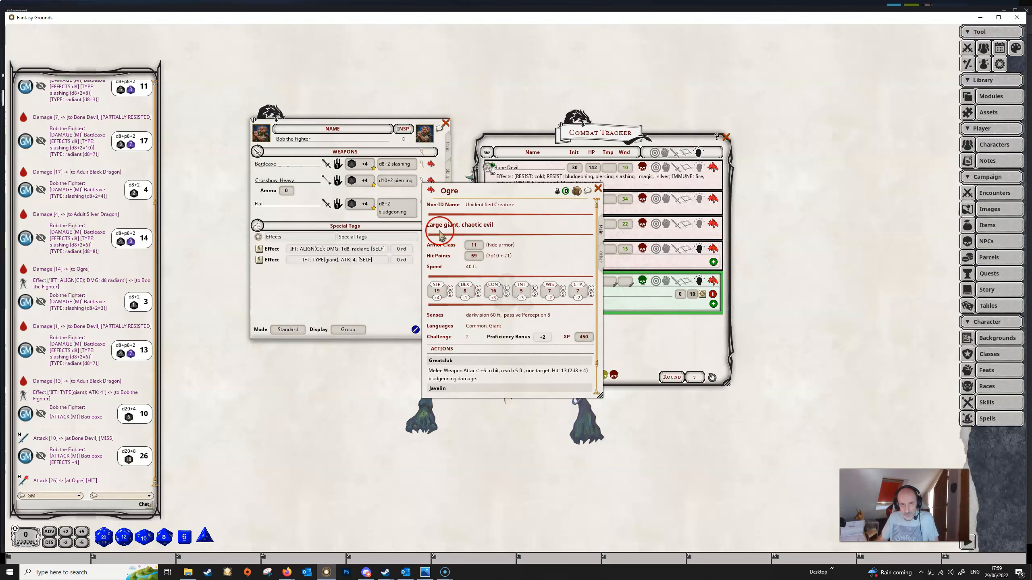
pyautogui.click(598, 189)
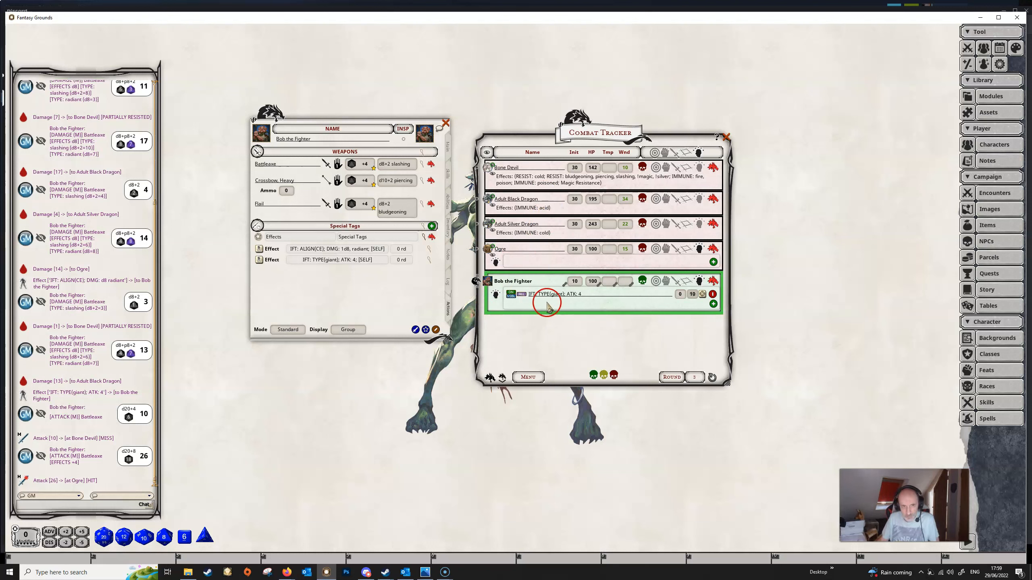
# Step: Extend the giant effect's condition to cover dragons, so it reads "IFT: TYPE(giant, dragon); ATK: 4"
pyautogui.click(429, 260)
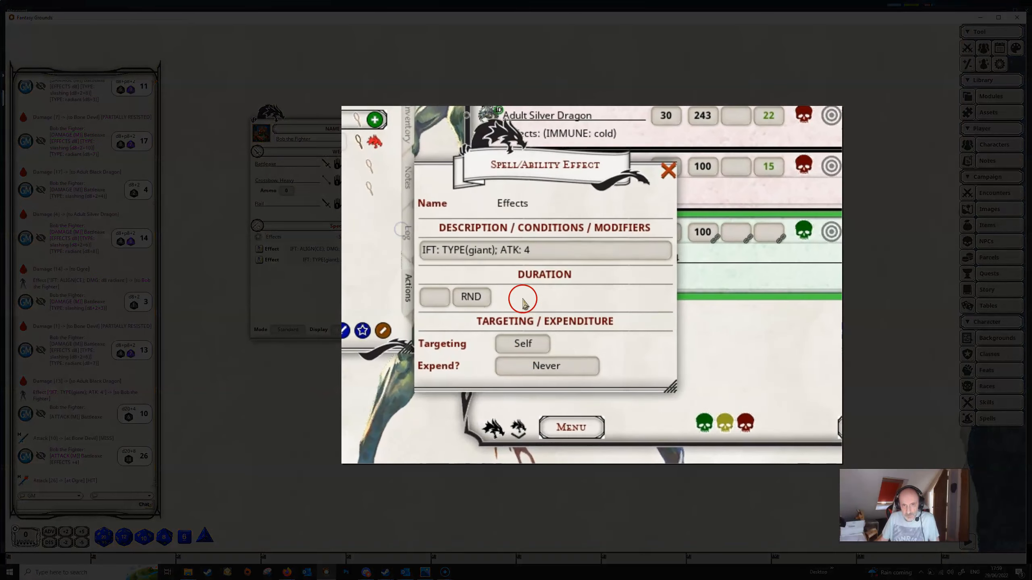
pyautogui.click(492, 255)
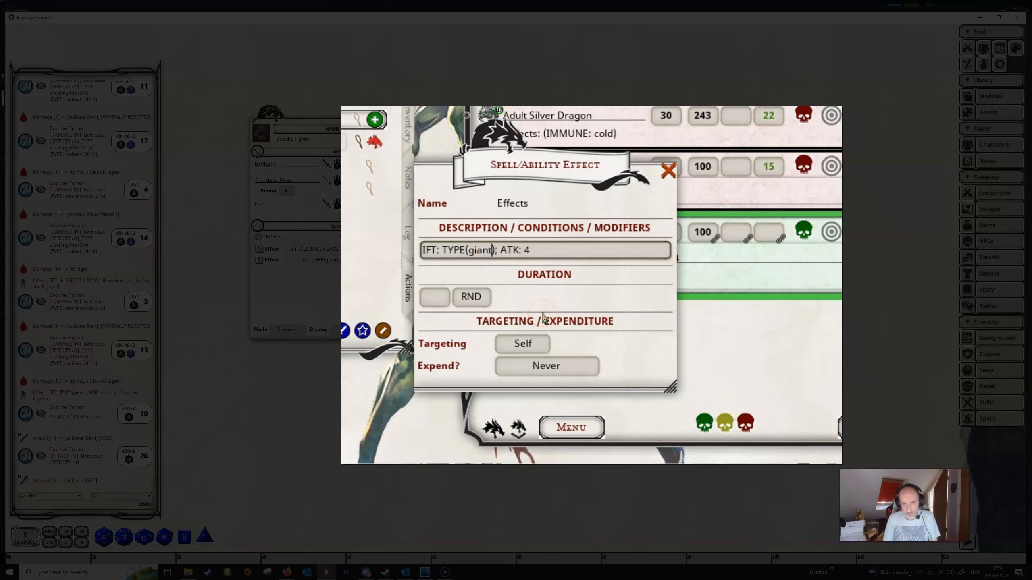
pyautogui.write(',')
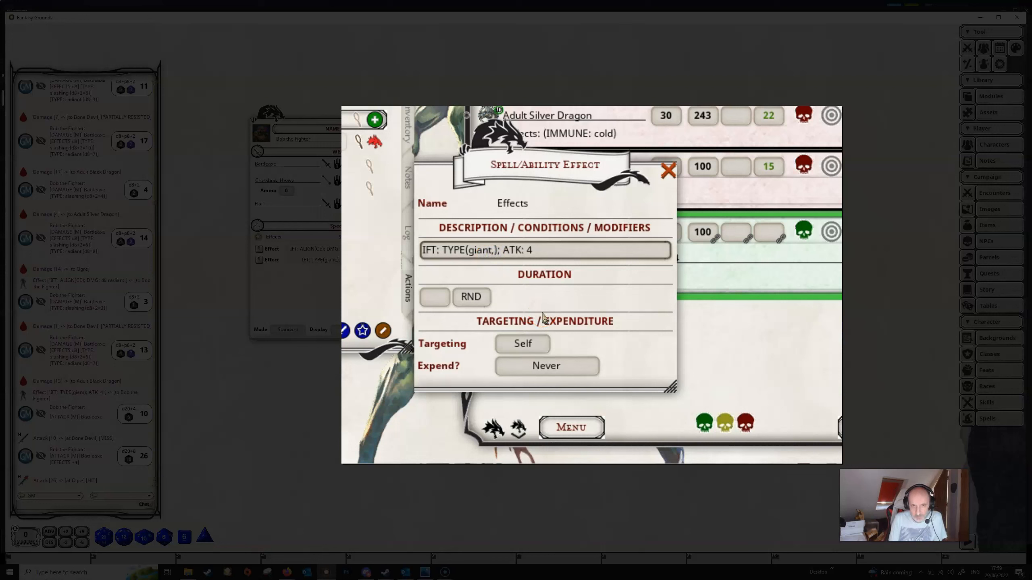
pyautogui.write(' dragon')
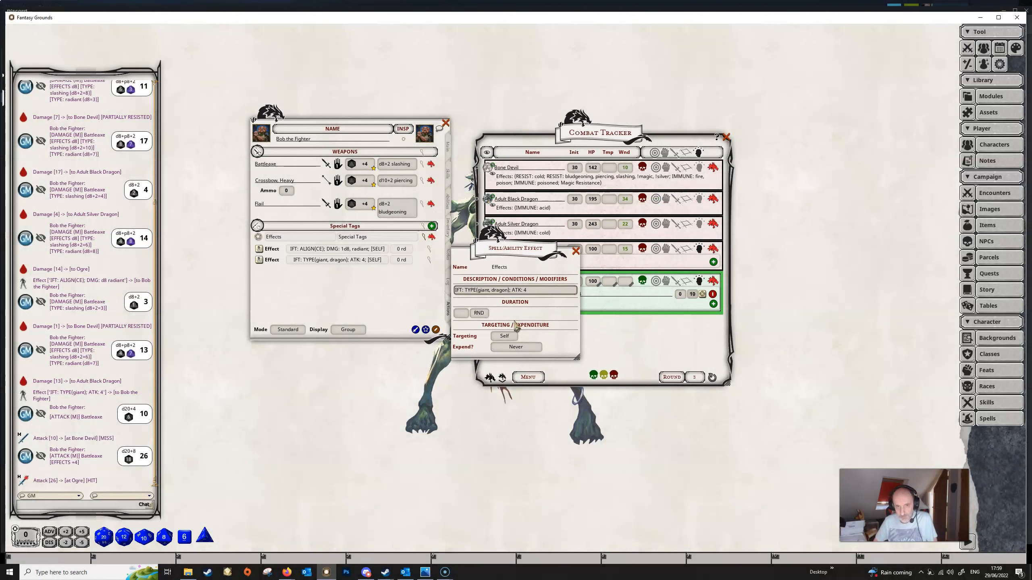
pyautogui.click(508, 304)
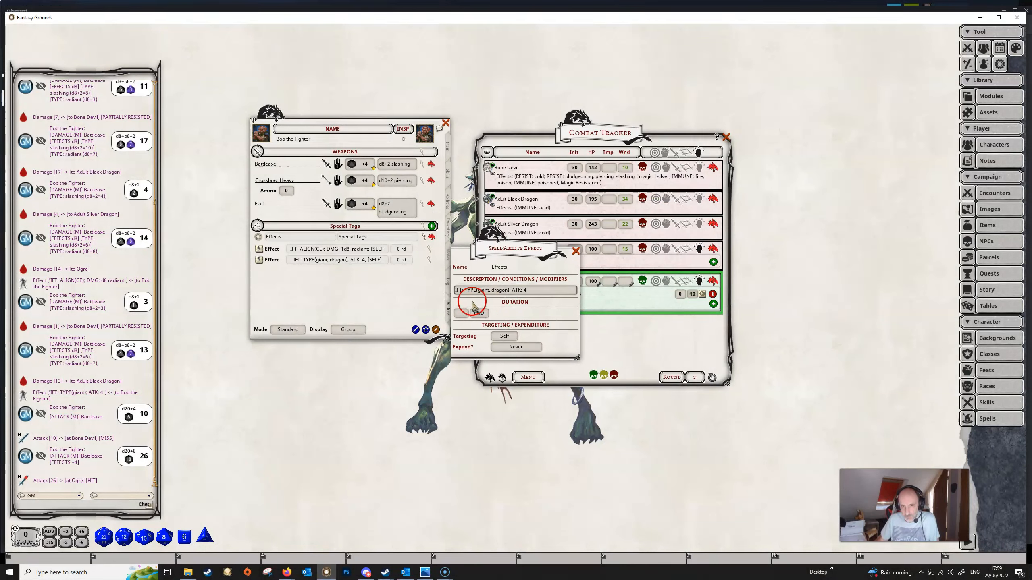
pyautogui.click(575, 251)
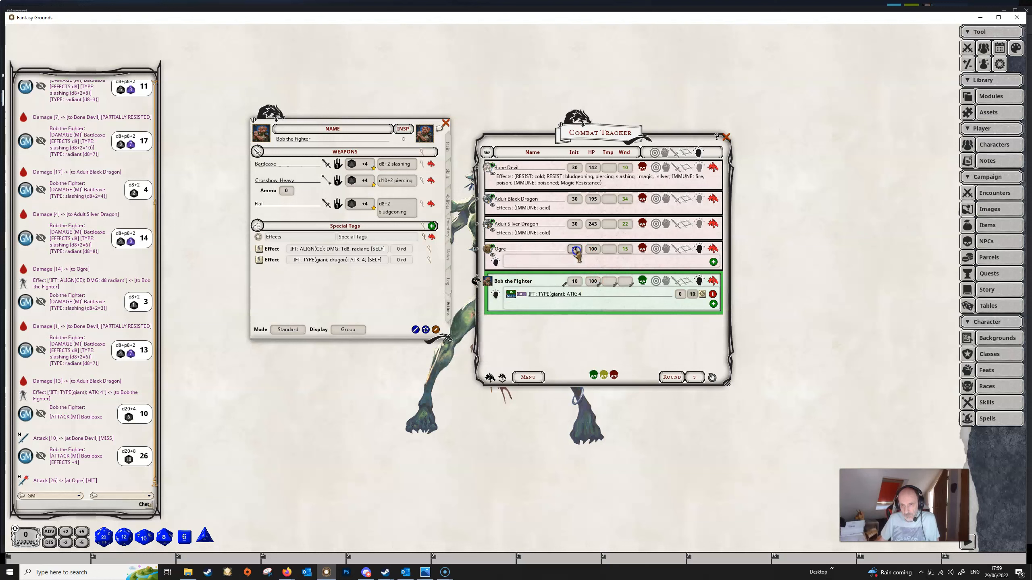
# Step: Replace the effect applied to Bob the Fighter in the combat tracker with the TYPE(giant, dragon) version
pyautogui.click(712, 293)
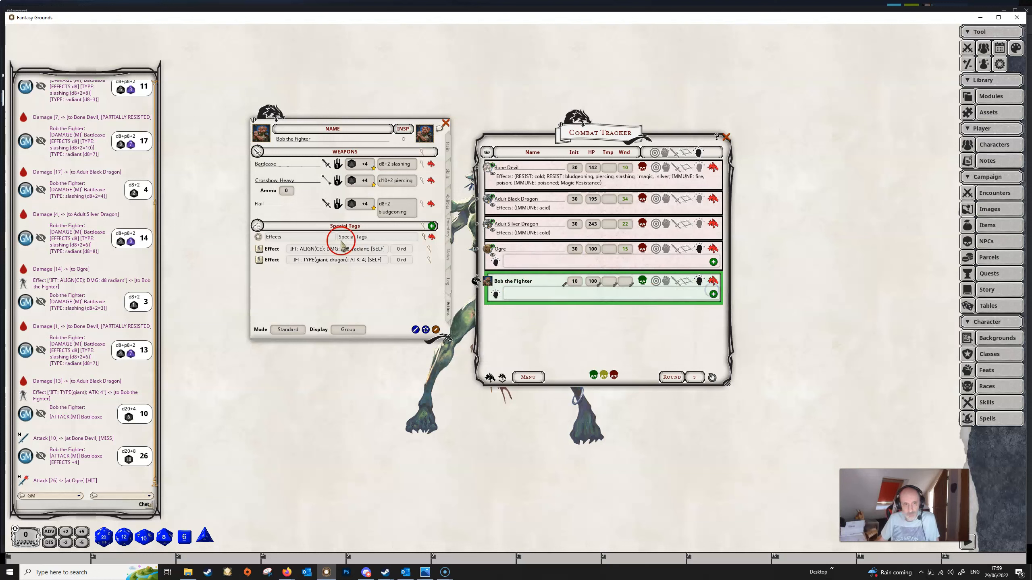
pyautogui.click(259, 260)
pyautogui.moveTo(389, 203); pyautogui.dragTo(219, 396)
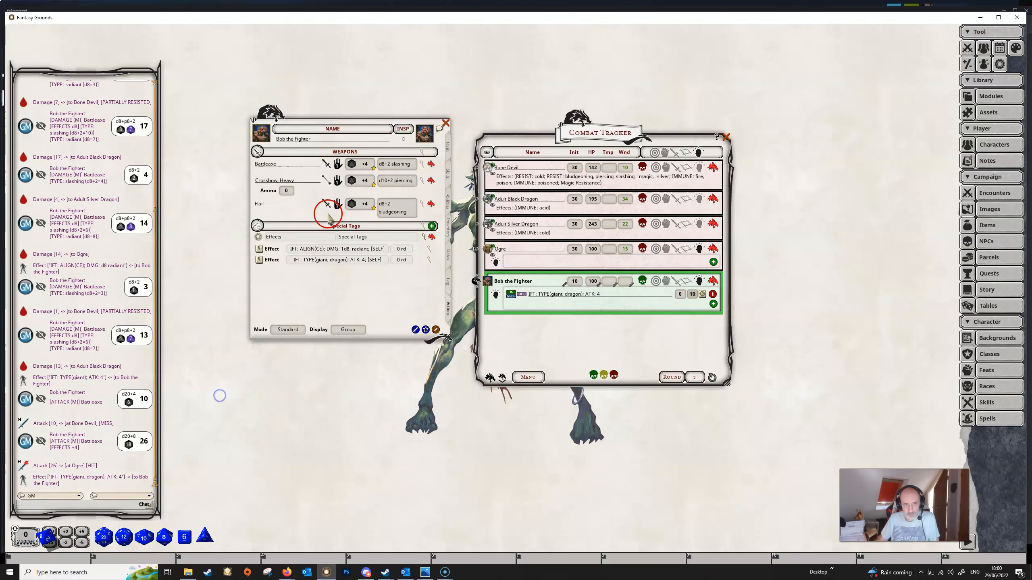
# Step: Roll a Flail attack against the Ogre and Heavy Crossbow attacks against the Adult Black Dragon and the Bone Devil
pyautogui.moveTo(350, 203); pyautogui.dragTo(535, 260)
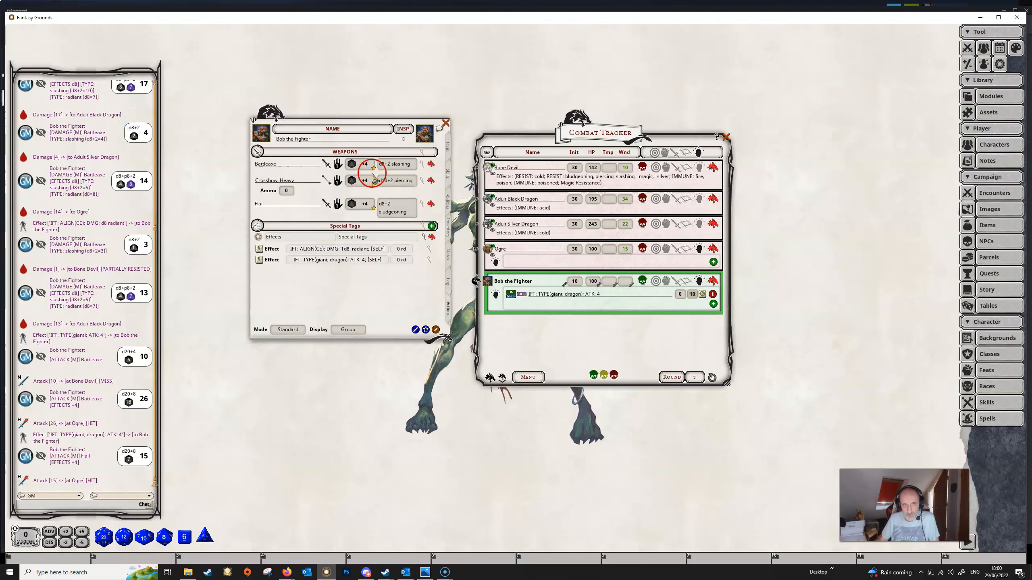
pyautogui.moveTo(355, 180); pyautogui.dragTo(520, 211)
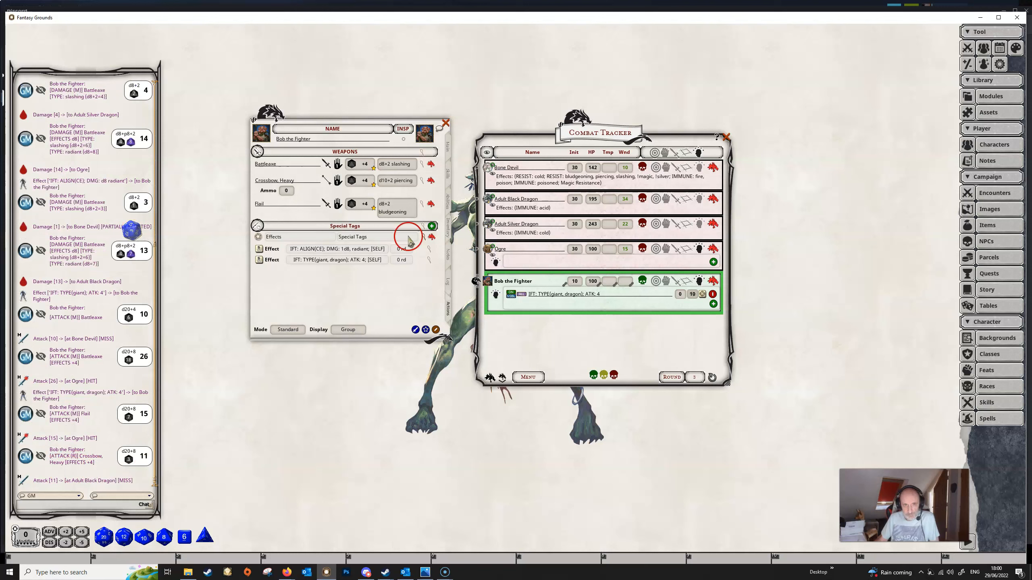
pyautogui.moveTo(363, 181); pyautogui.dragTo(538, 172)
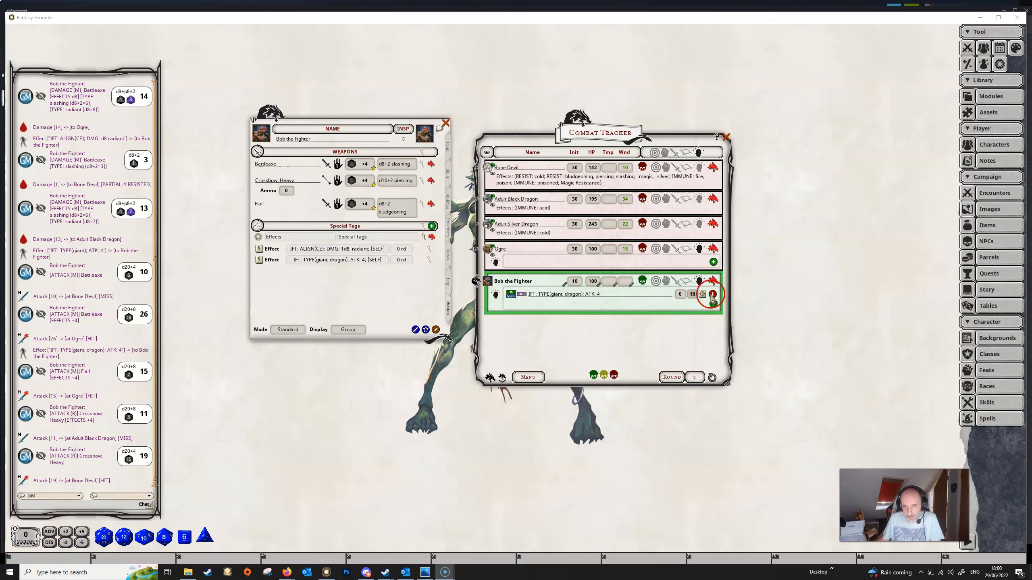
# Step: Remove the TYPE(giant, dragon) effect from Bob the Fighter in the combat tracker and add a third effect action under Special Tags
pyautogui.click(713, 295)
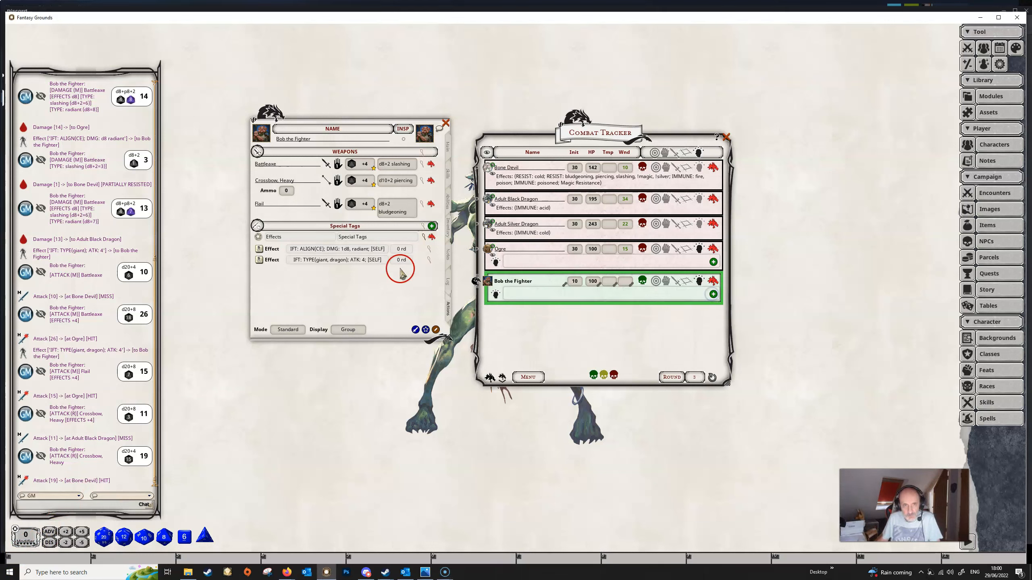
pyautogui.rightClick(373, 239)
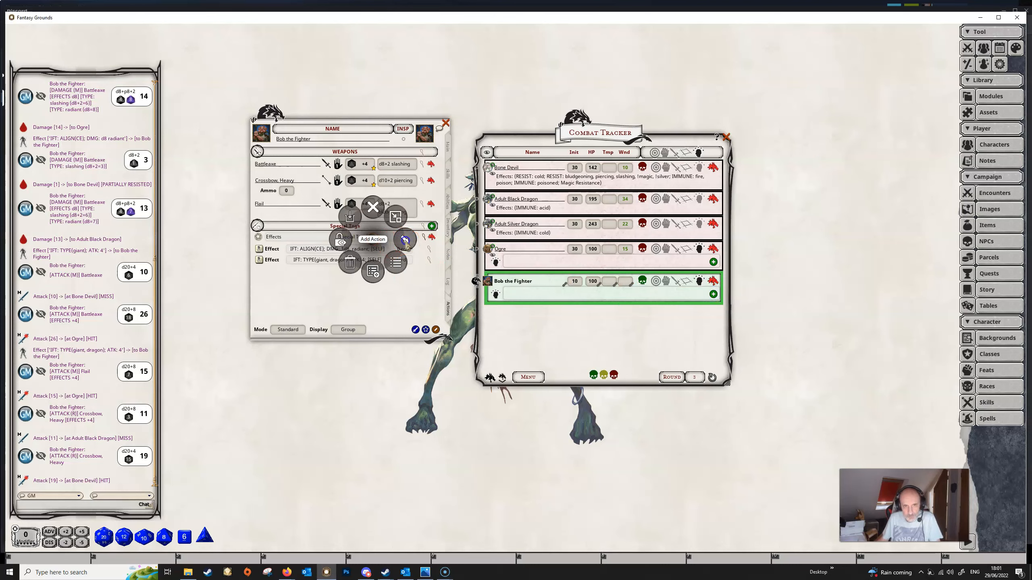
pyautogui.click(406, 240)
pyautogui.click(403, 277)
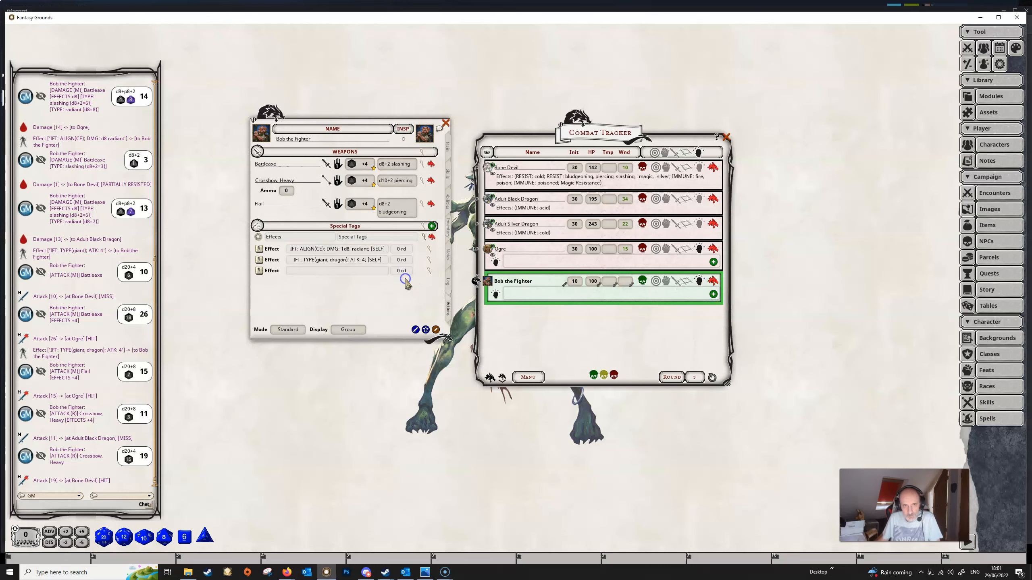
# Step: Define the third effect as "IFT: SIZE(>=large); ATK: 2" with targeting set to Self, and apply it to Bob the Fighter
pyautogui.click(431, 272)
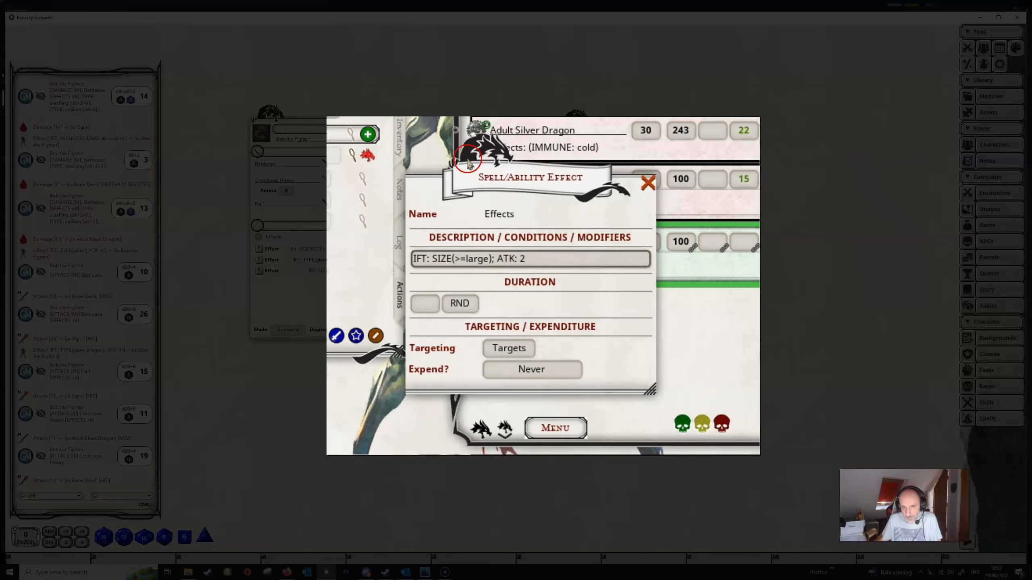
pyautogui.click(509, 348)
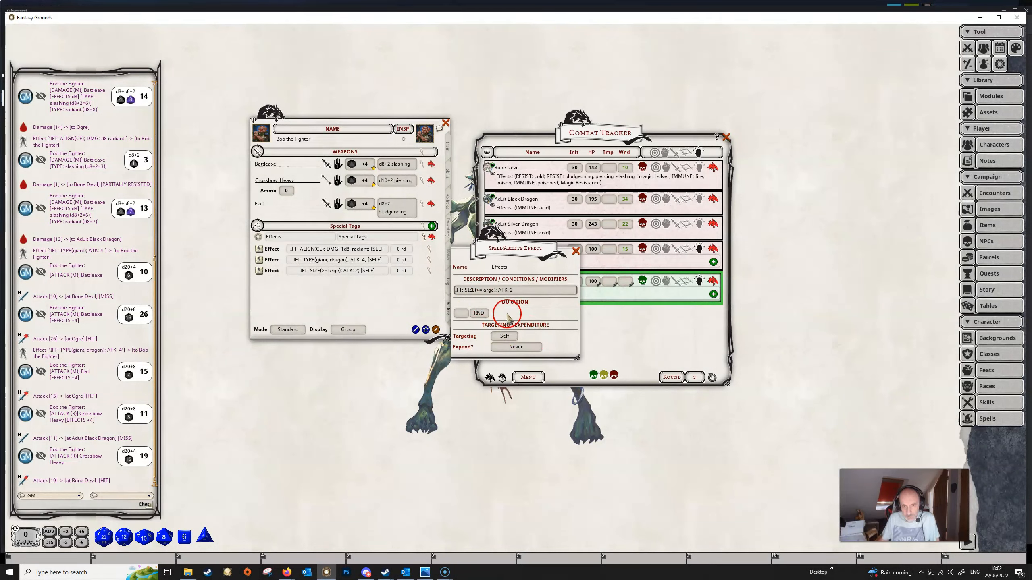
pyautogui.click(576, 252)
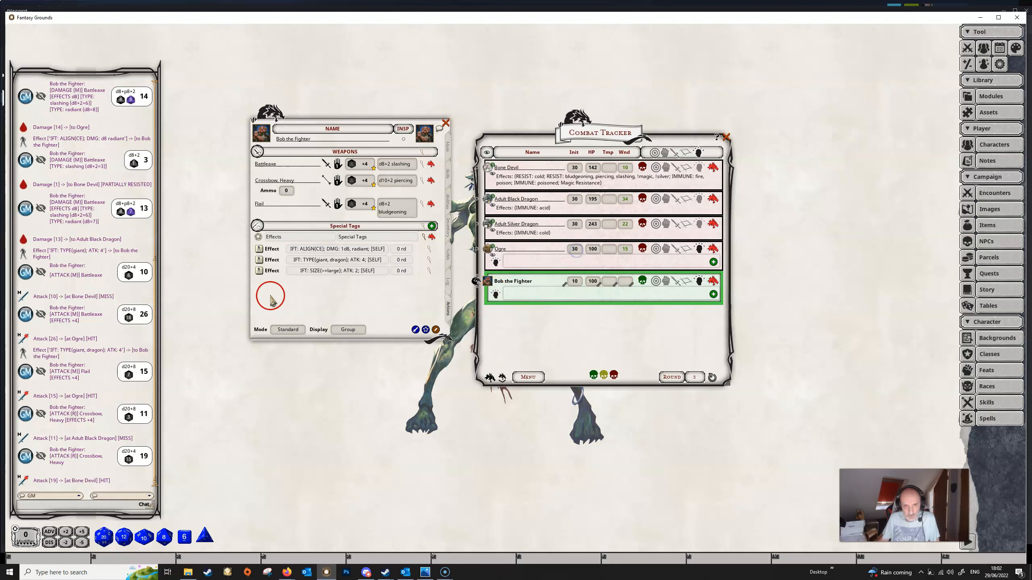
pyautogui.click(259, 271)
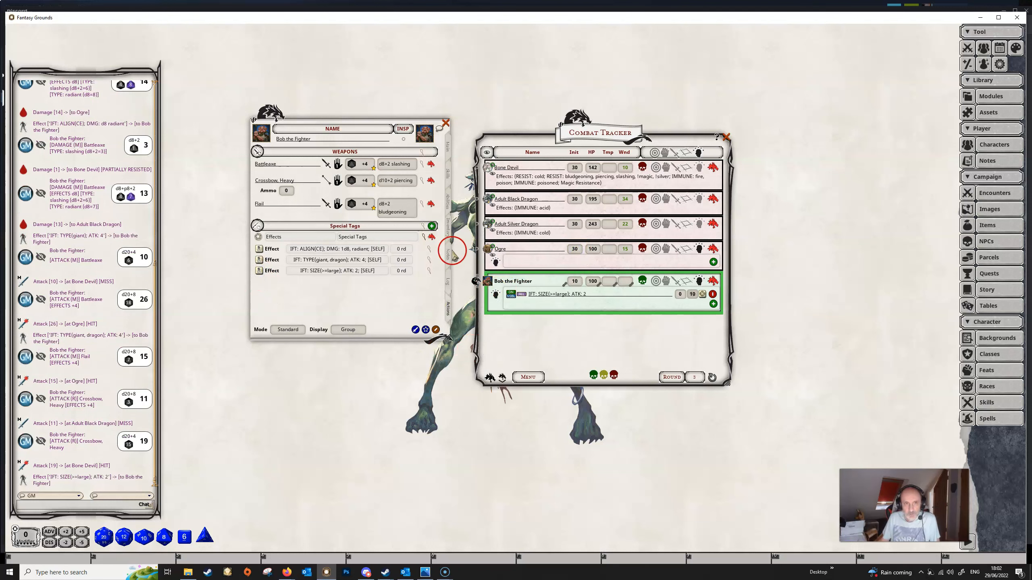
# Step: Roll a Battleaxe attack against the Bone Devil and check the creature's size on its sheet
pyautogui.moveTo(361, 166); pyautogui.dragTo(539, 170)
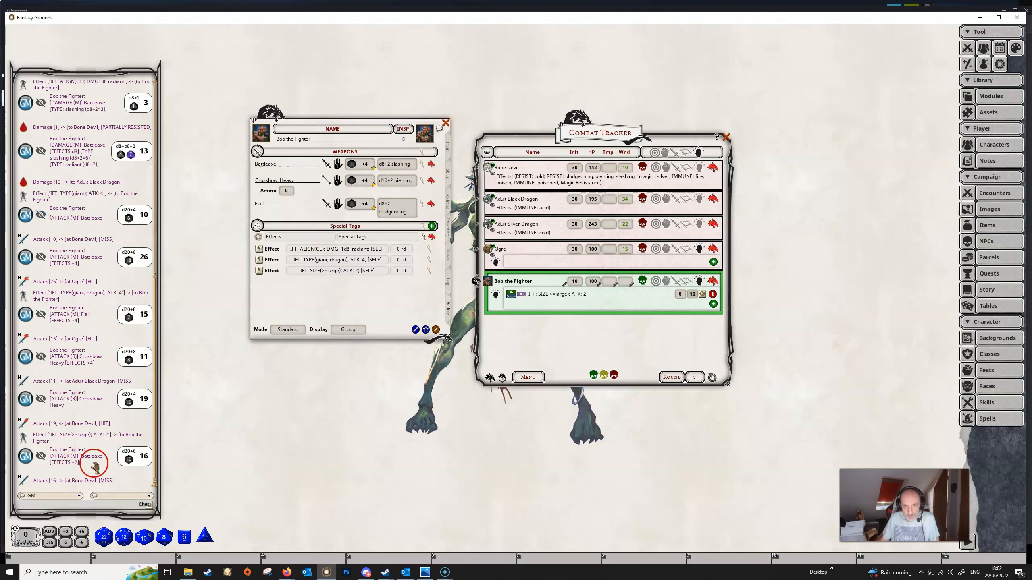
pyautogui.click(714, 168)
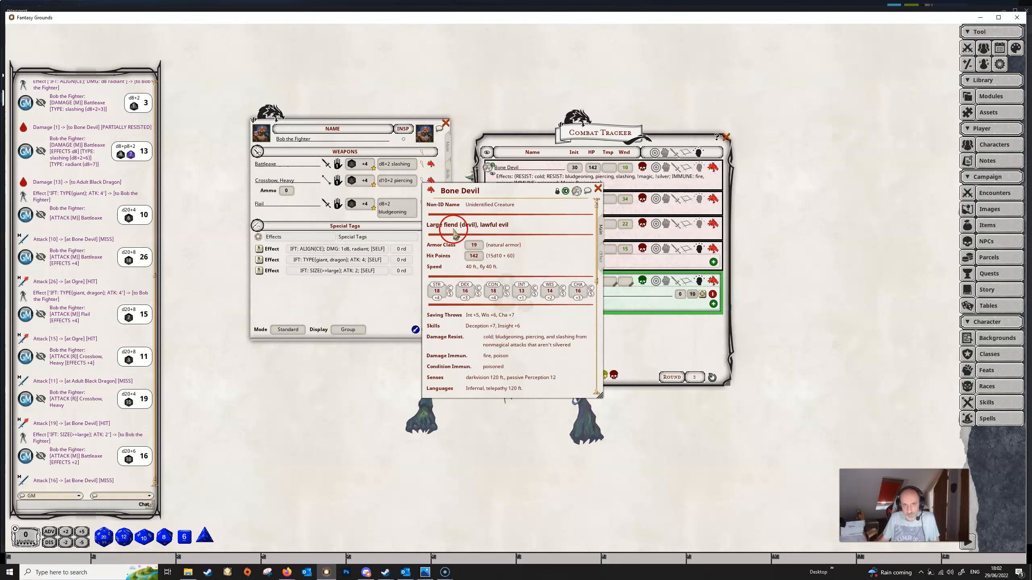
pyautogui.click(598, 188)
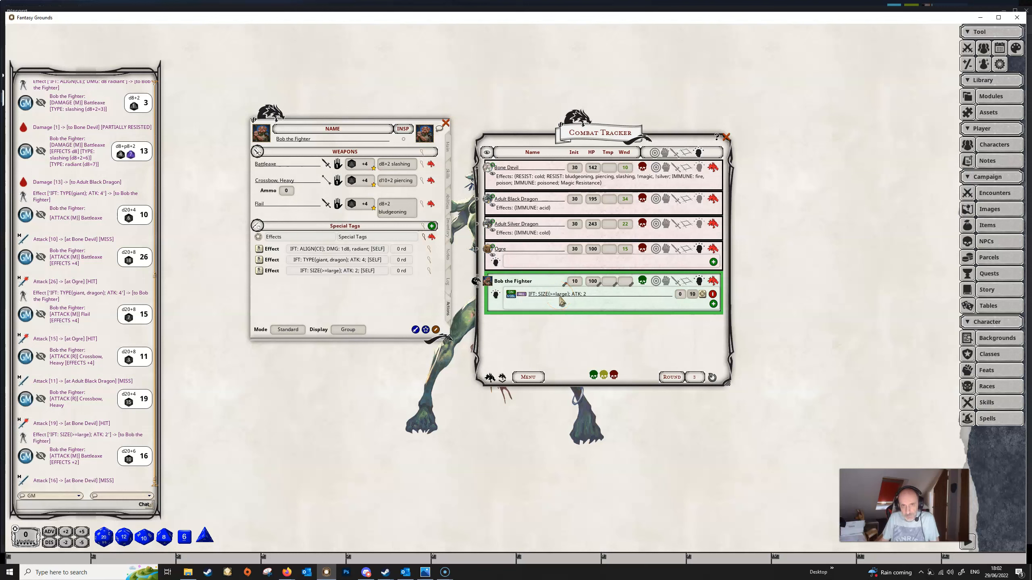
# Step: Check the creature sizes on the Adult Black Dragon and Adult Silver Dragon sheets
pyautogui.click(713, 199)
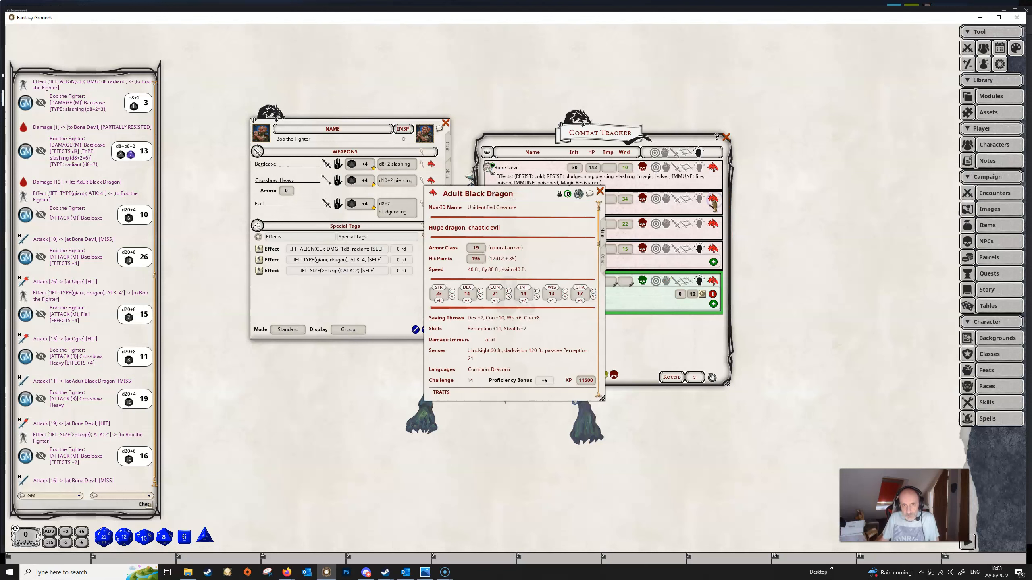
pyautogui.click(600, 192)
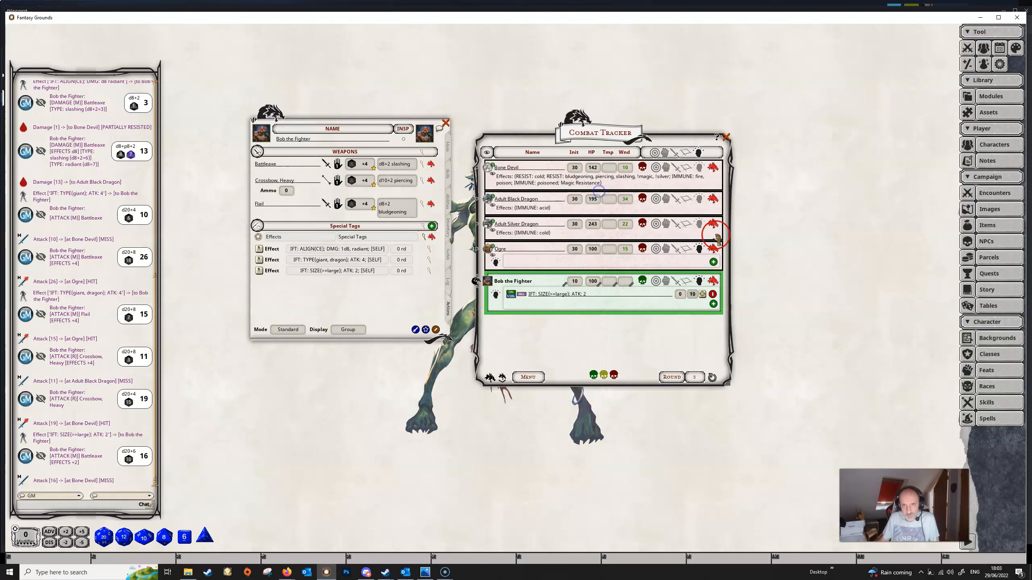
pyautogui.click(713, 224)
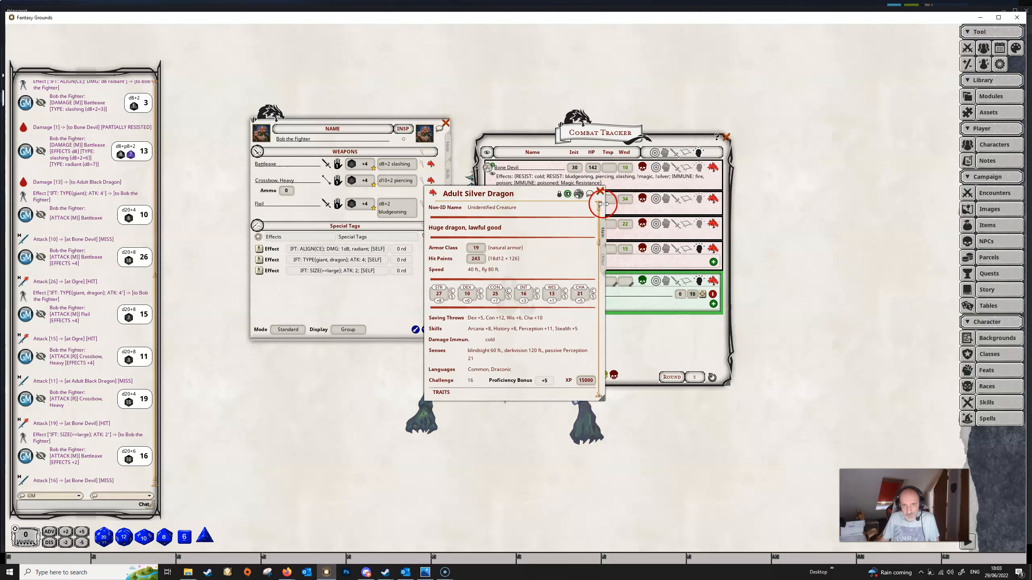
pyautogui.click(600, 191)
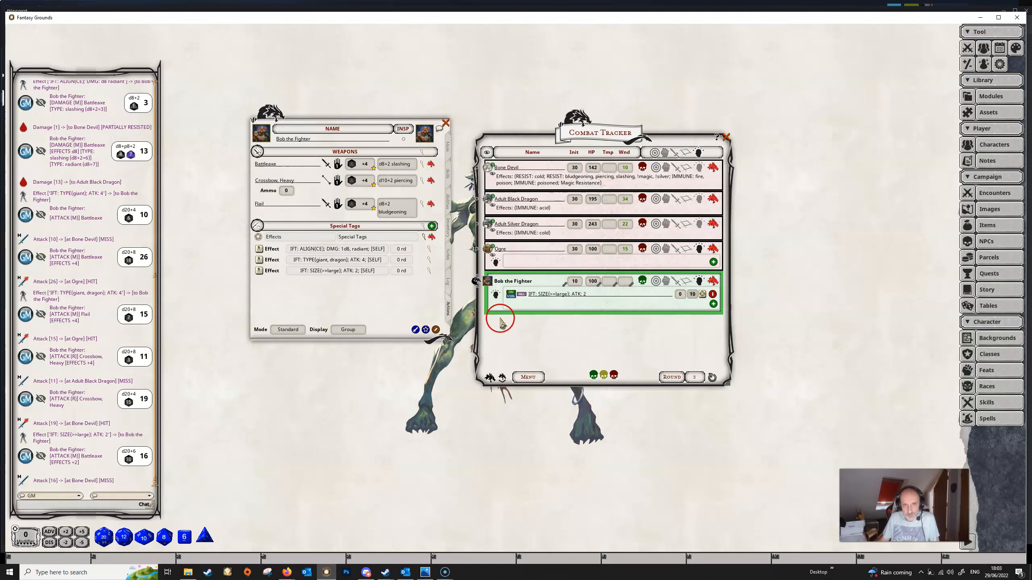
# Step: Roll a Battleaxe attack against the Adult Silver Dragon and check the Ogre's size on its sheet
pyautogui.moveTo(363, 165); pyautogui.dragTo(534, 226)
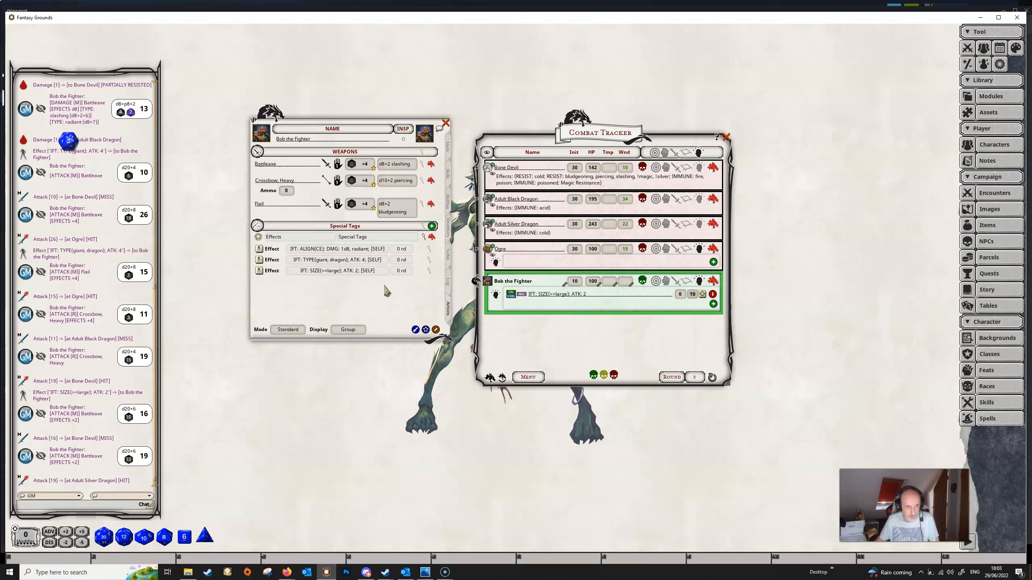
pyautogui.click(699, 250)
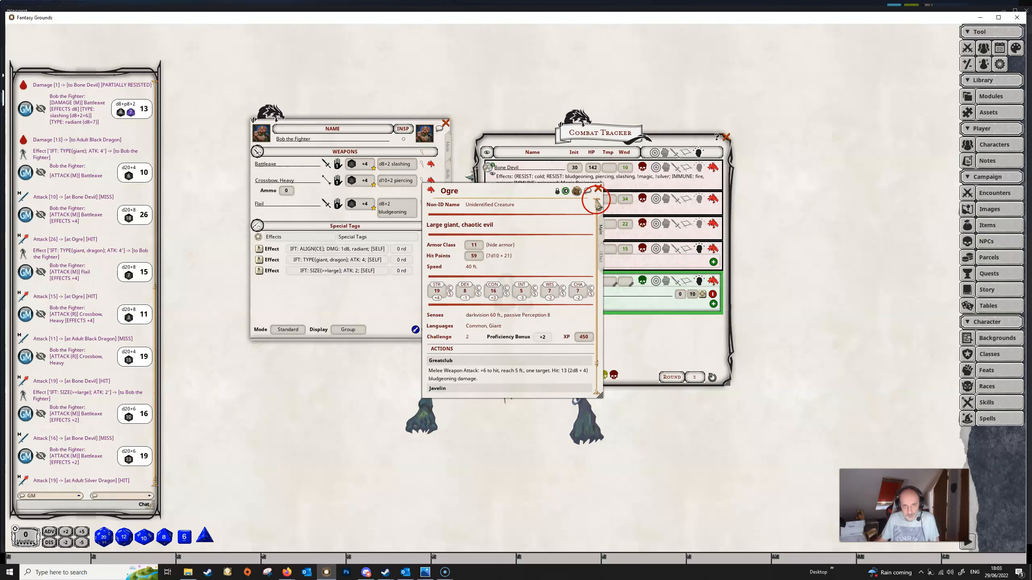
pyautogui.click(598, 189)
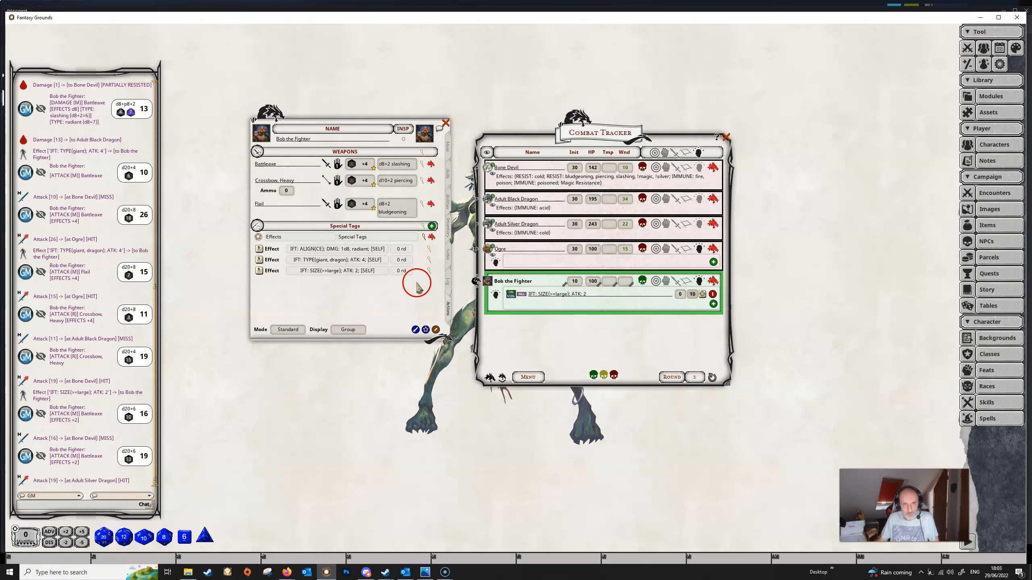
# Step: Change the third effect's size condition so its description reads "IFT: SIZE(=huge); ATK: 2"
pyautogui.click(428, 271)
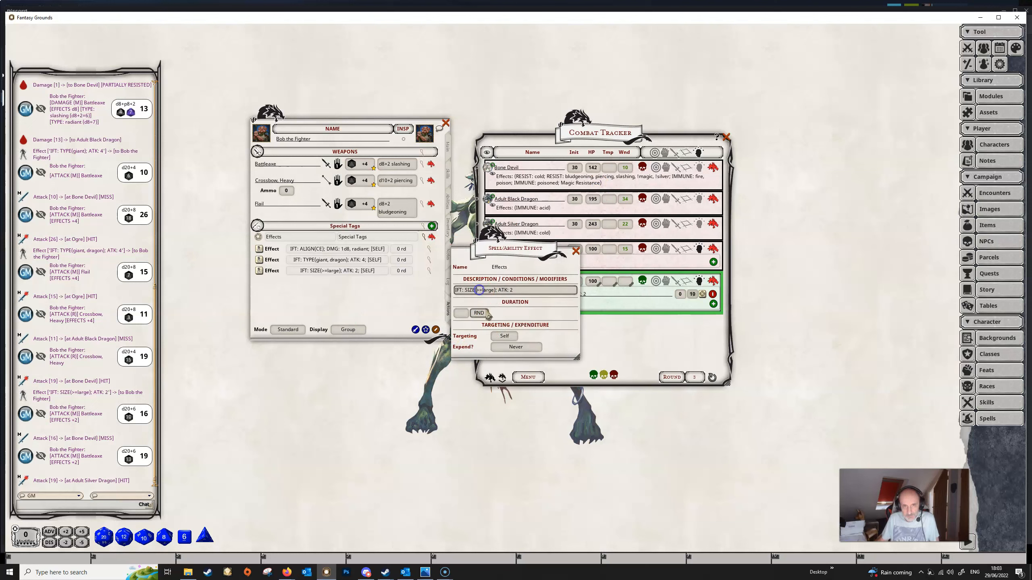
pyautogui.press('Delete')
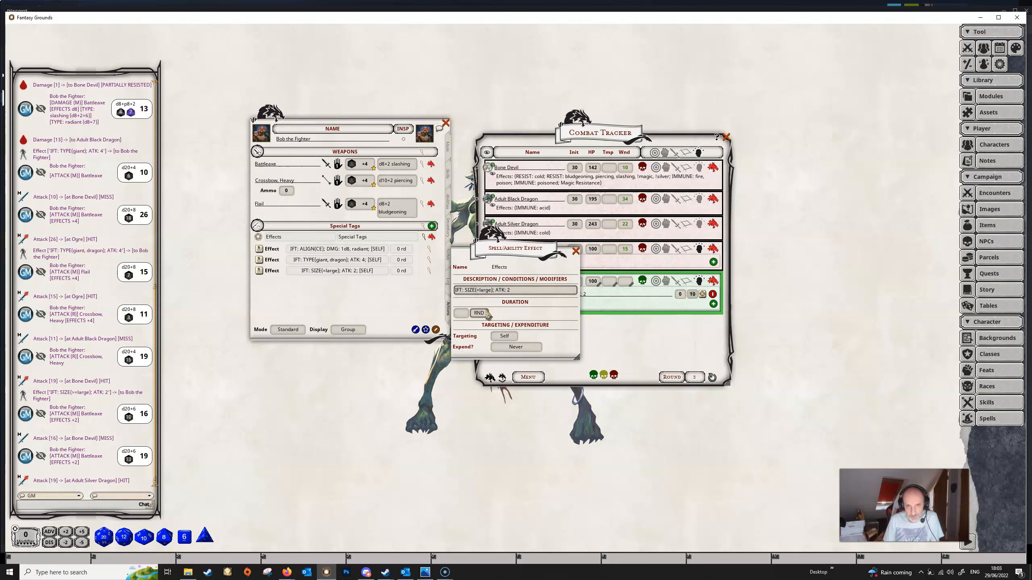
pyautogui.press('Right')
pyautogui.press('Delete')
pyautogui.press('Delete')
pyautogui.press('Delete')
pyautogui.press('Delete')
pyautogui.press('Delete')
pyautogui.write('huge')
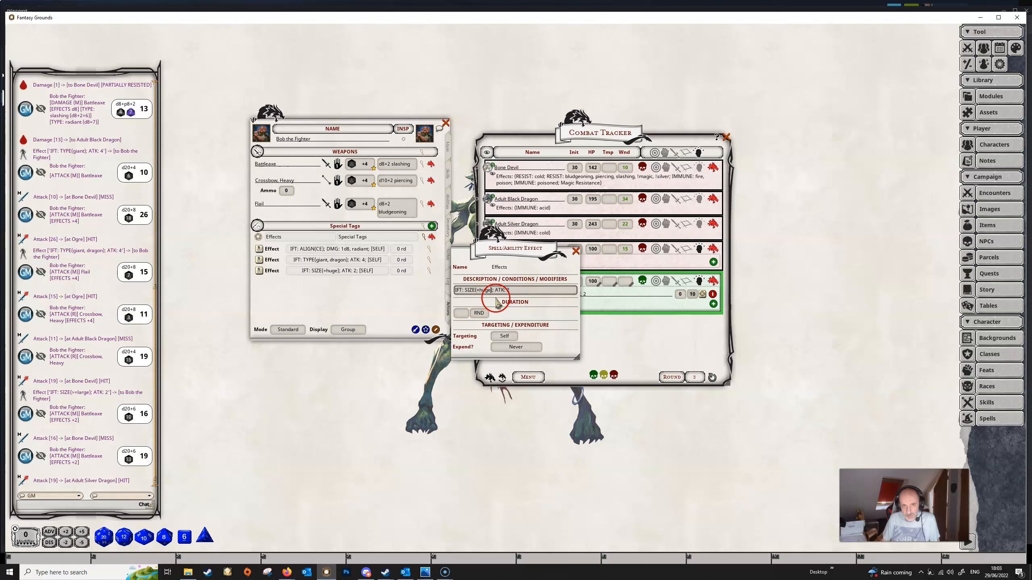
pyautogui.click(575, 250)
# Step: Replace the effect applied to Bob the Fighter in the combat tracker with the SIZE(=huge) version
pyautogui.click(713, 294)
pyautogui.click(713, 294)
pyautogui.click(260, 271)
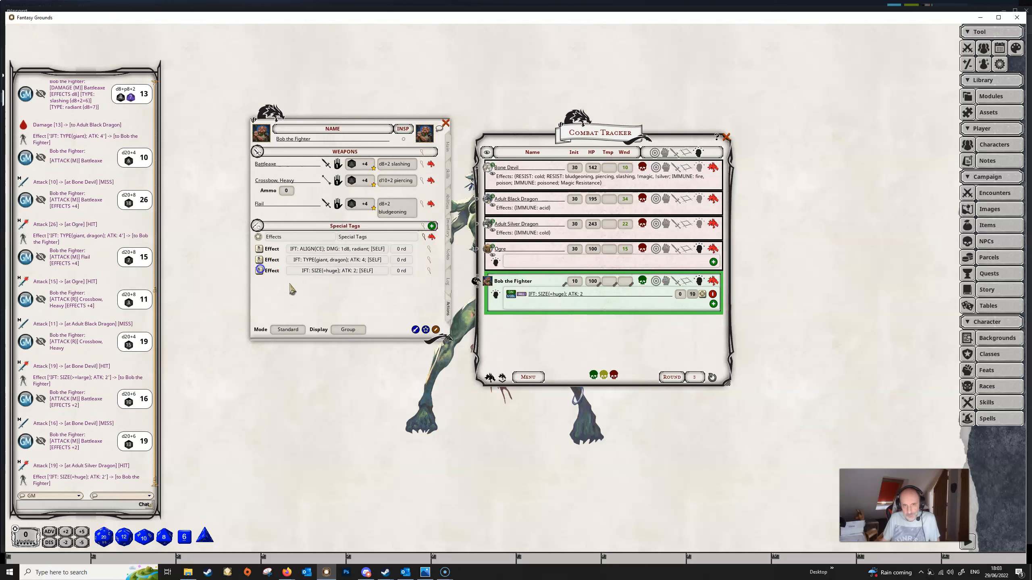
# Step: Test the SIZE(=huge) effect with a Battleaxe attack against the Bone Devil and check the target's size on its sheet
pyautogui.moveTo(362, 165); pyautogui.dragTo(538, 171)
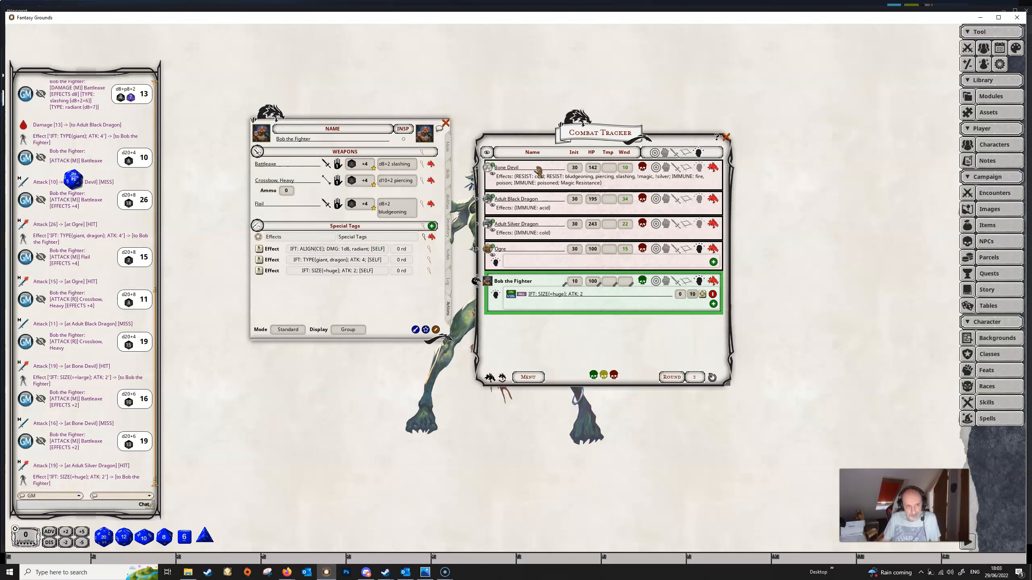
pyautogui.click(59, 368)
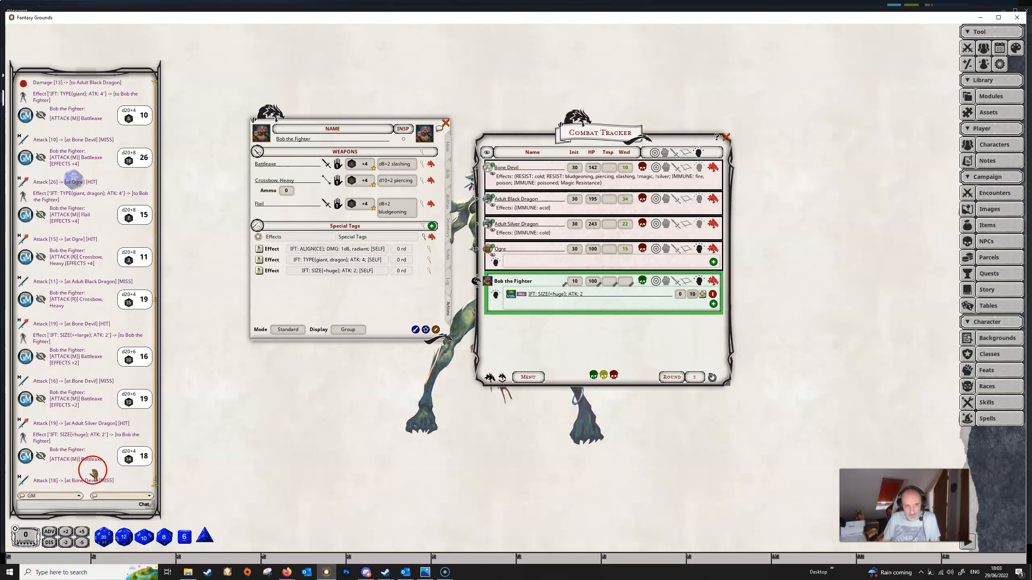
pyautogui.click(712, 169)
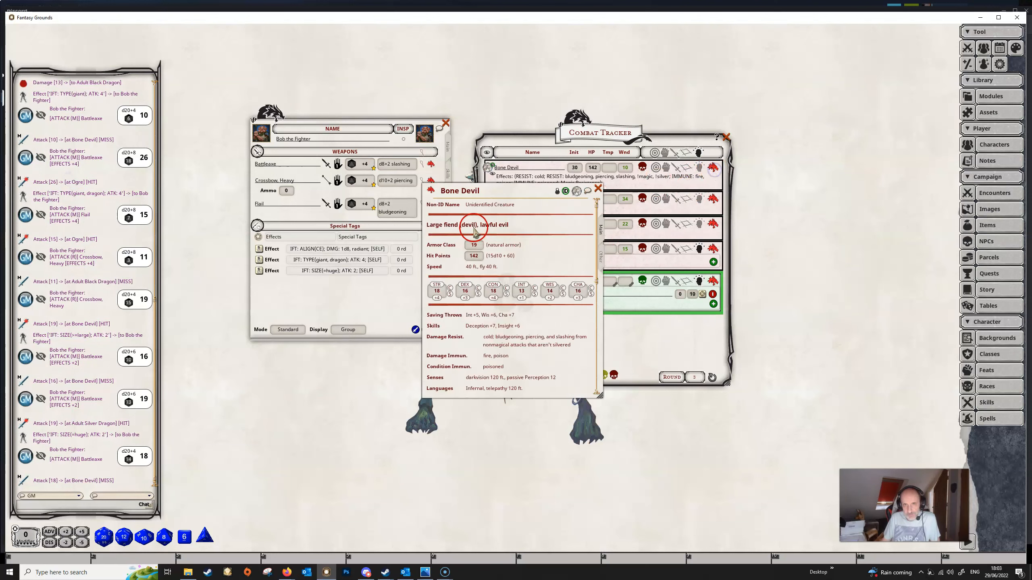
pyautogui.click(599, 188)
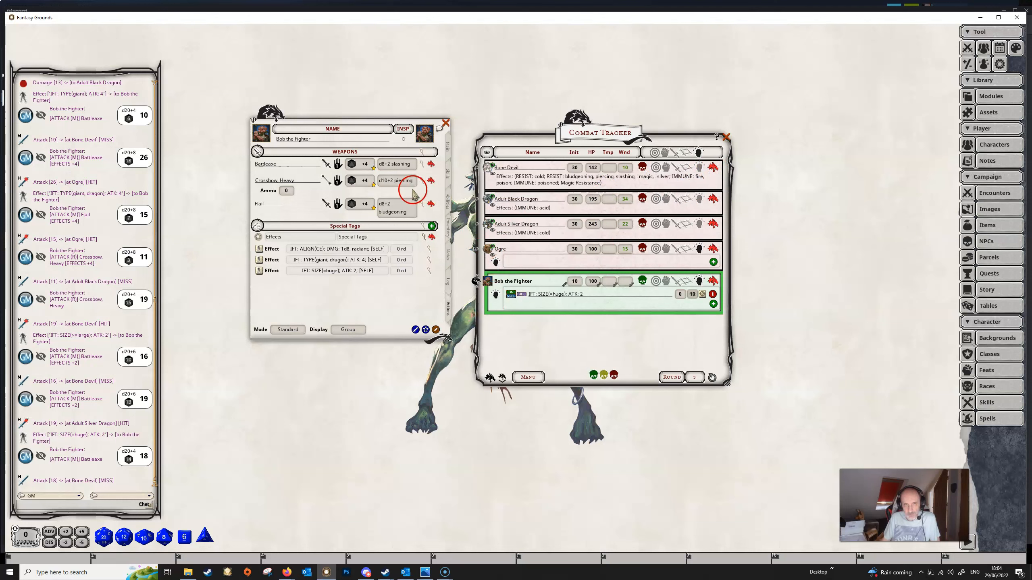
# Step: Roll a Battleaxe attack against the Adult Black Dragon and check the dragon's size on its sheet
pyautogui.moveTo(365, 166); pyautogui.dragTo(522, 205)
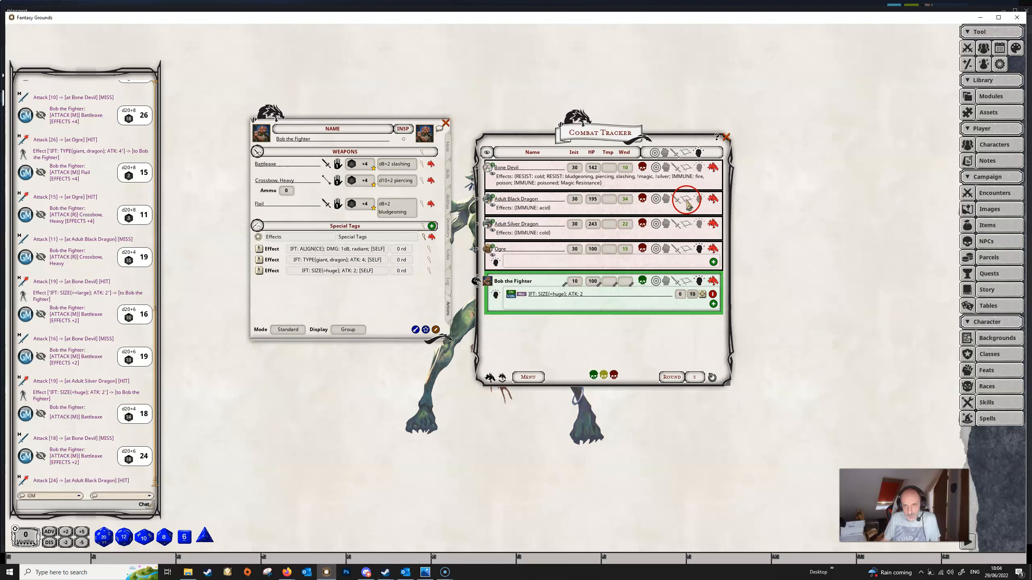
pyautogui.click(713, 199)
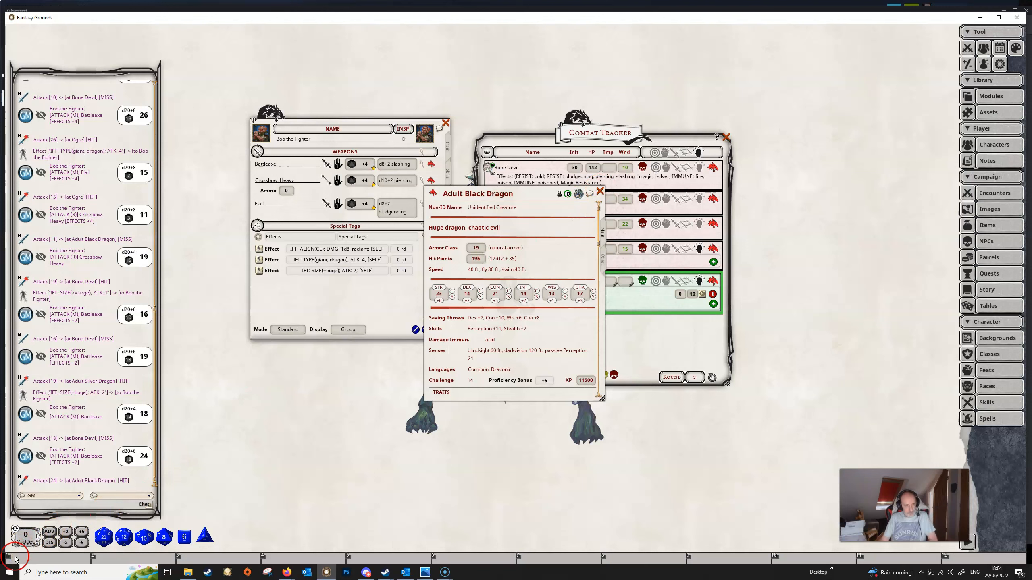
pyautogui.click(600, 191)
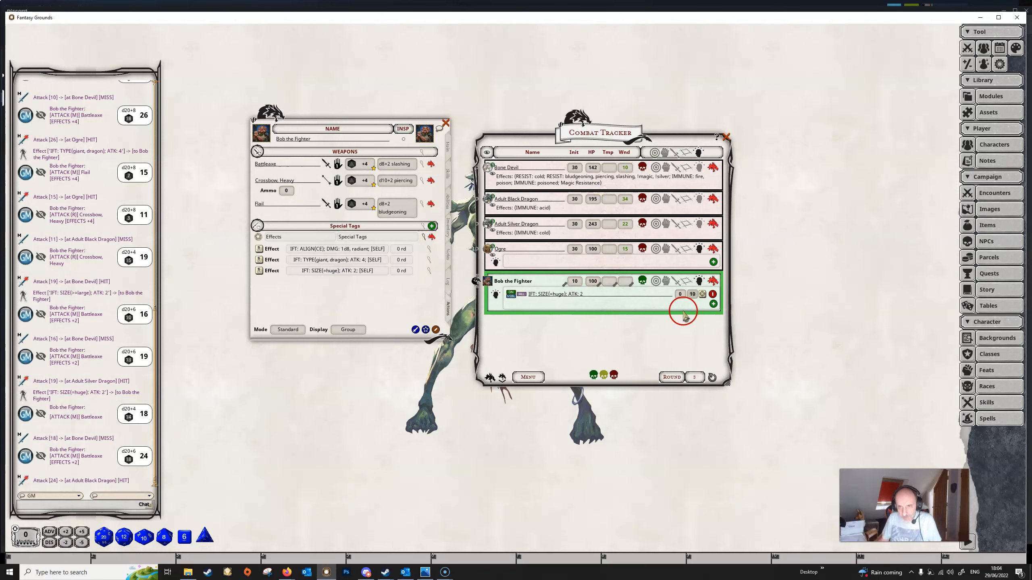
# Step: Remove the SIZE(=huge) effect from Bob the Fighter in the combat tracker and add a fourth effect action under Special Tags
pyautogui.click(713, 296)
pyautogui.click(714, 295)
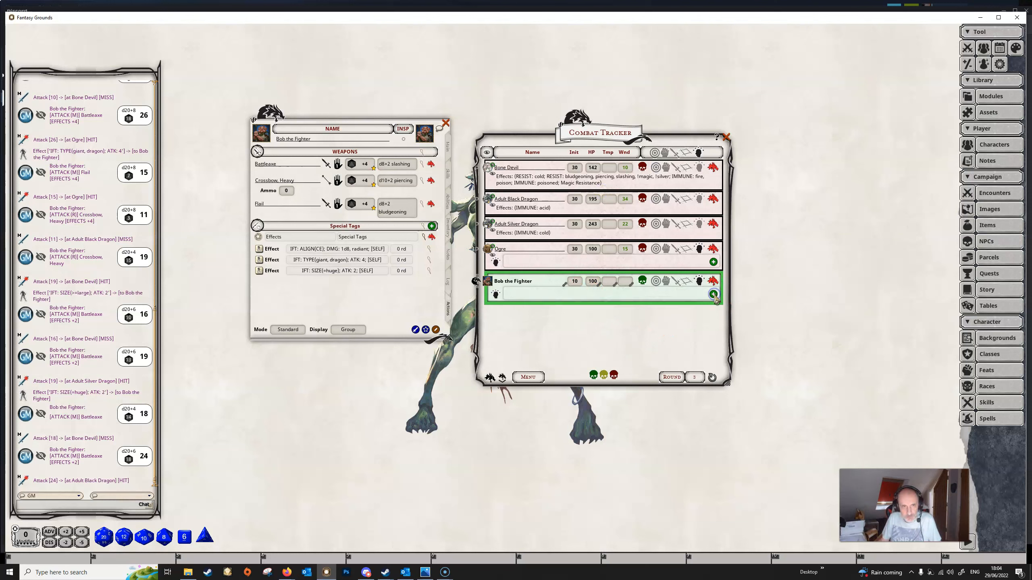
pyautogui.rightClick(373, 235)
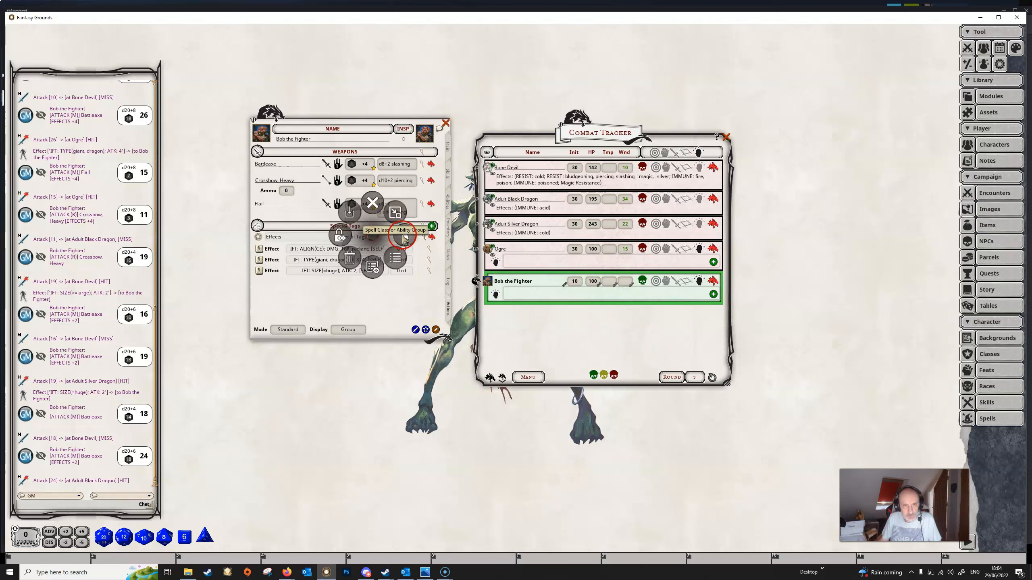
pyautogui.click(401, 235)
pyautogui.click(402, 269)
# Step: Open the fourth Special Tags effect and begin its description with the conditions "IFT: TYPE(dragon); IFT: SIZE(>large);"
pyautogui.click(422, 279)
pyautogui.click(488, 274)
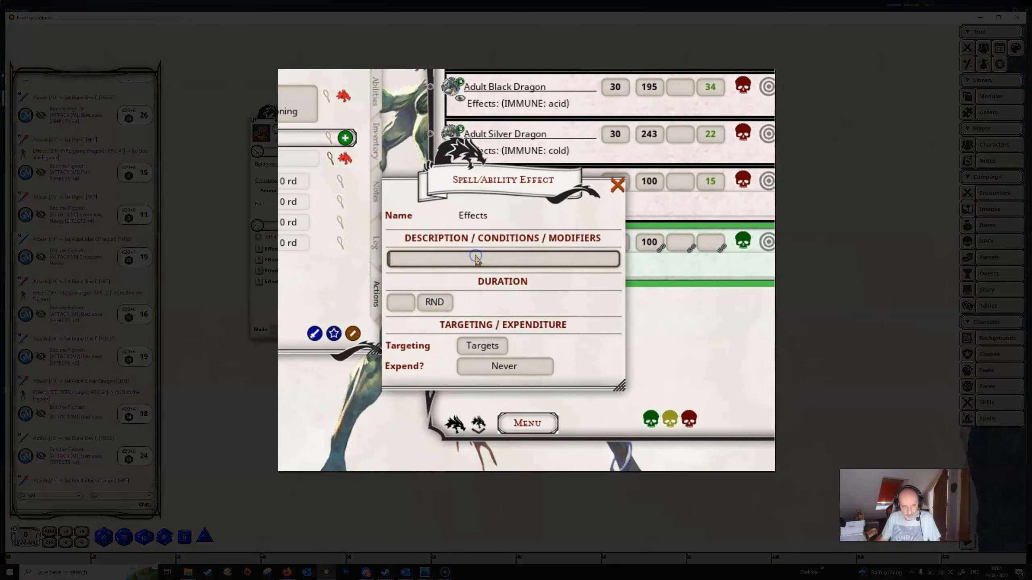
pyautogui.write('IFT: ')
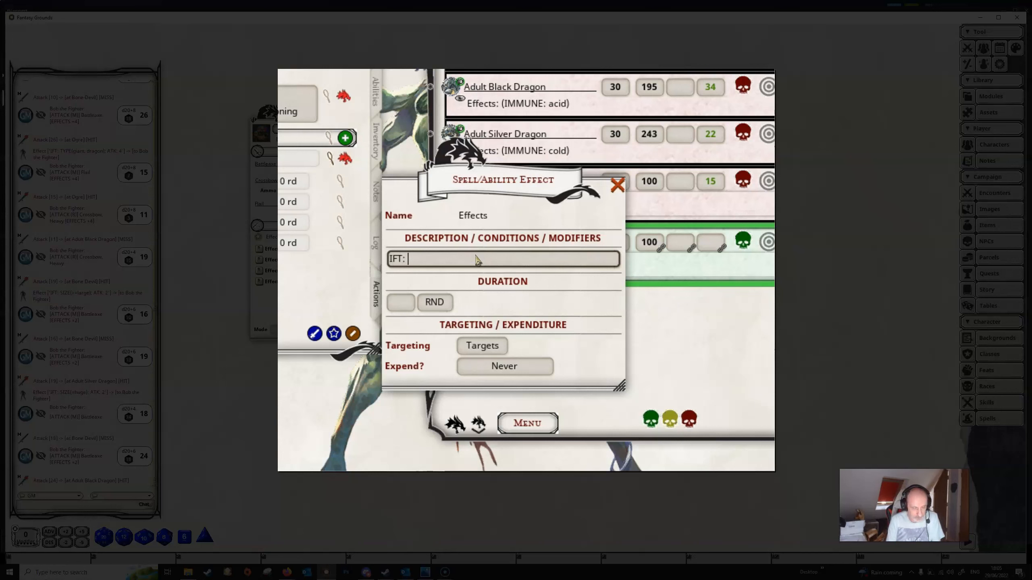
pyautogui.write('TYPE')
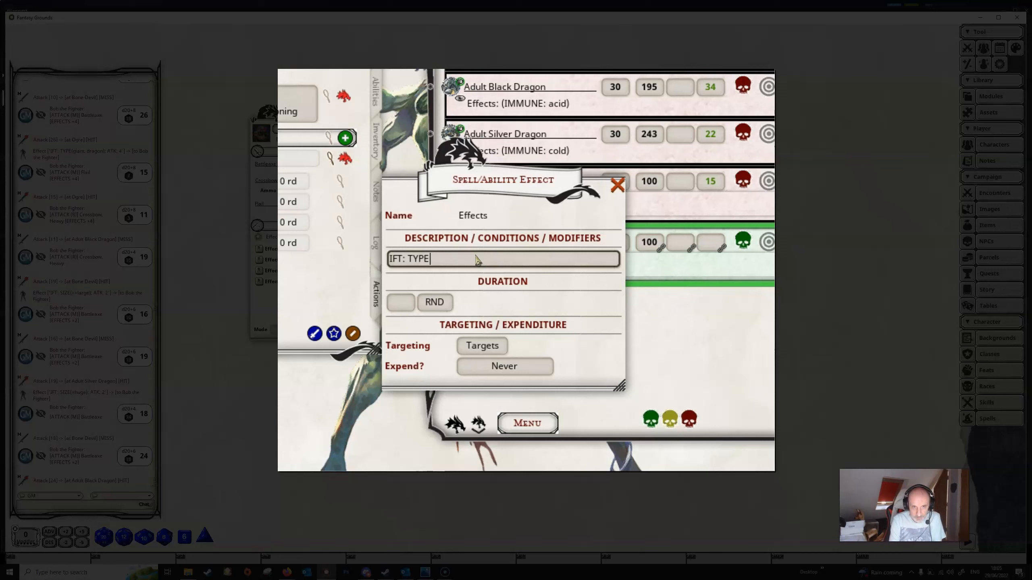
pyautogui.write('(dragon)')
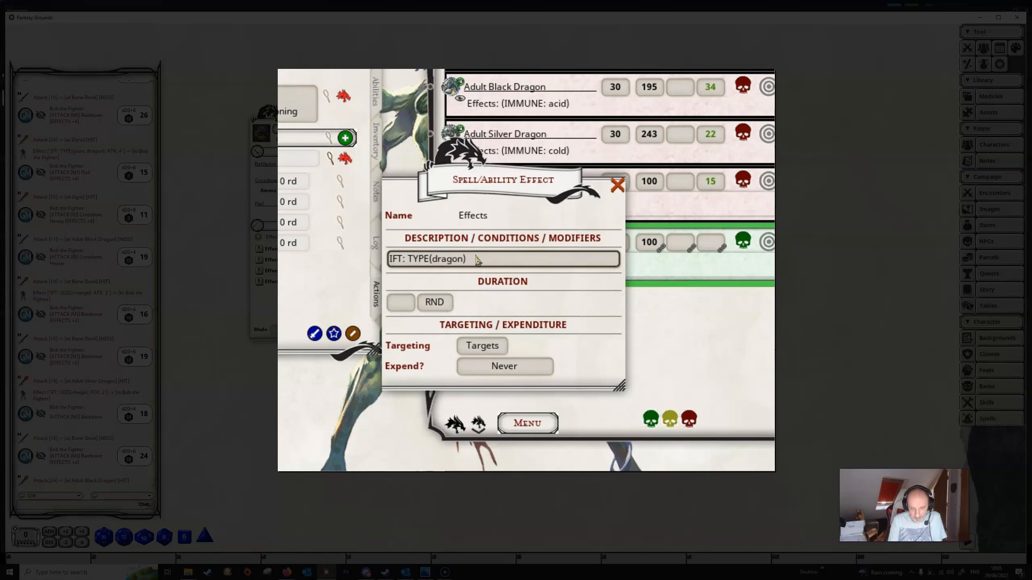
pyautogui.write(';')
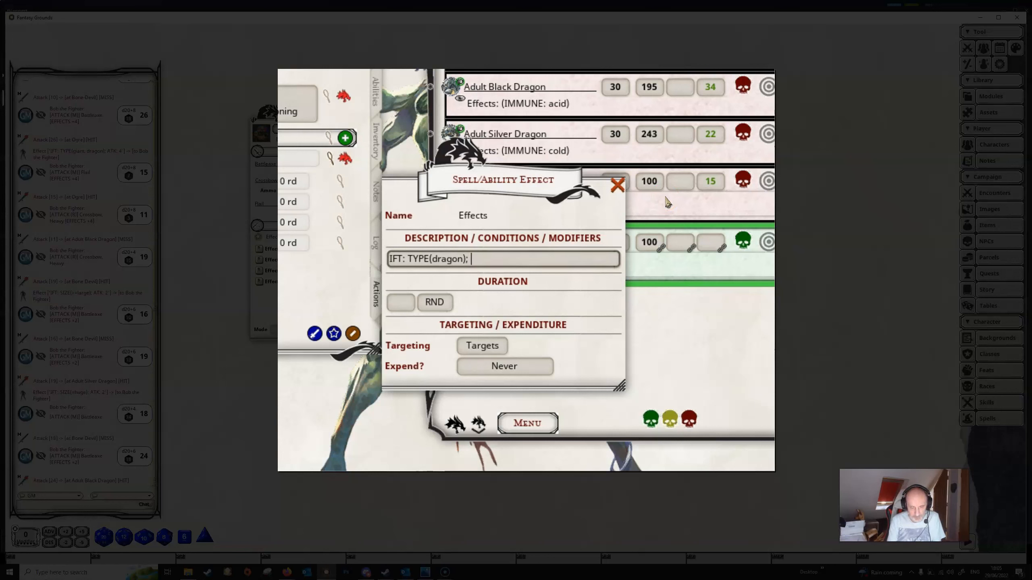
pyautogui.write('IFT: SIZE')
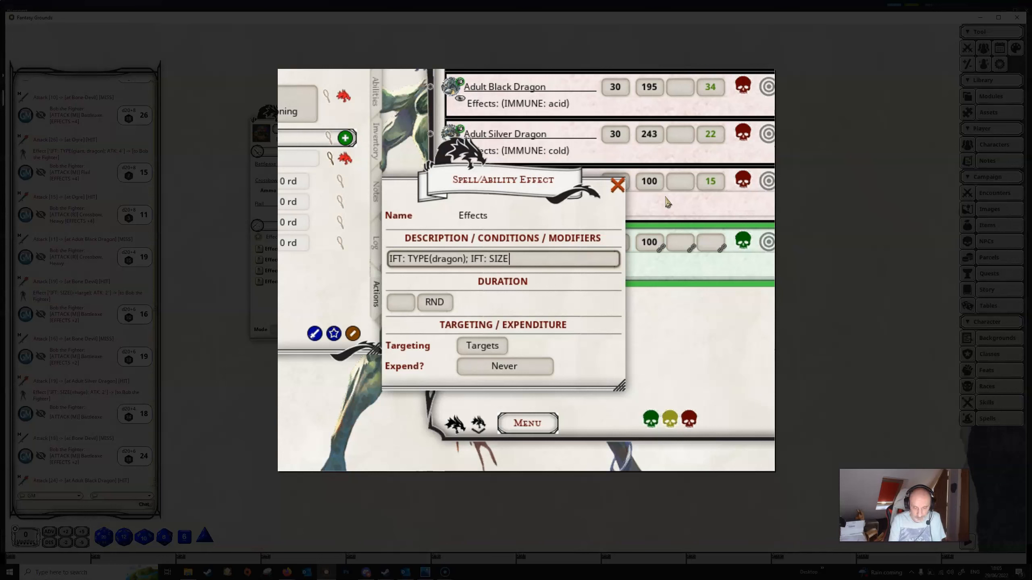
pyautogui.write('(')
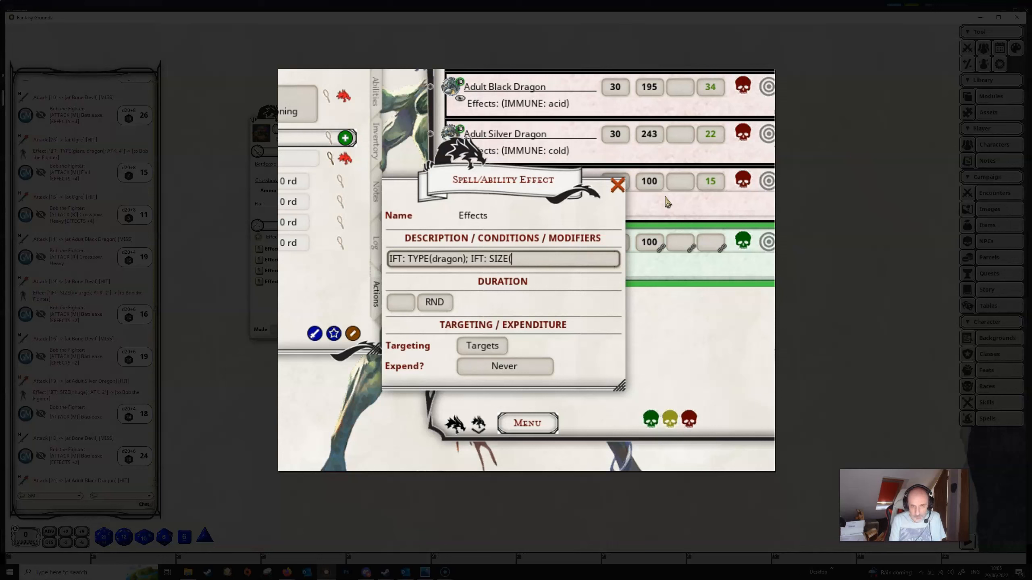
pyautogui.write('>large);')
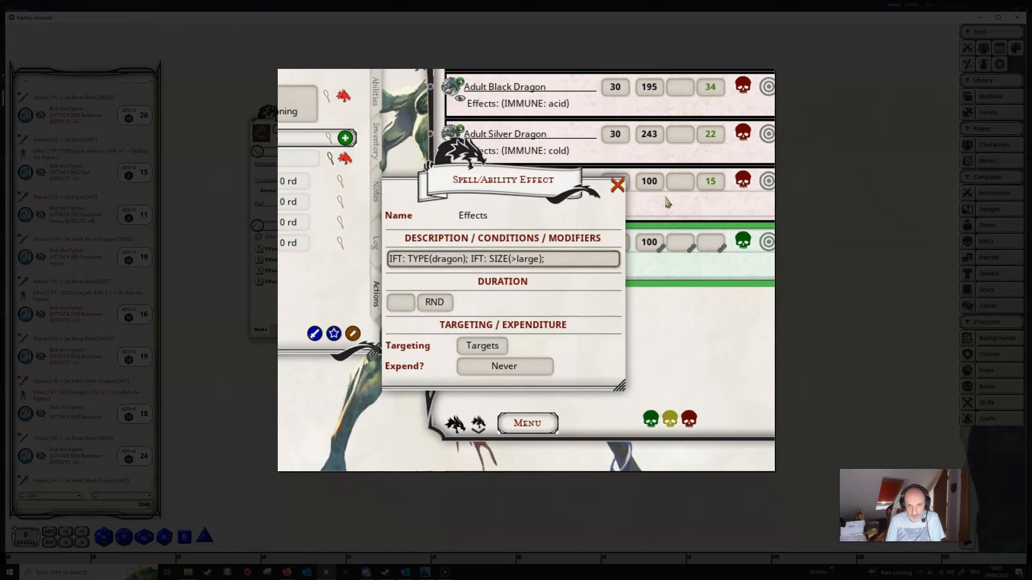
# Step: Append the alignment condition "IFT:ALIGN(evil);" to the effect's description
pyautogui.write(' IFT')
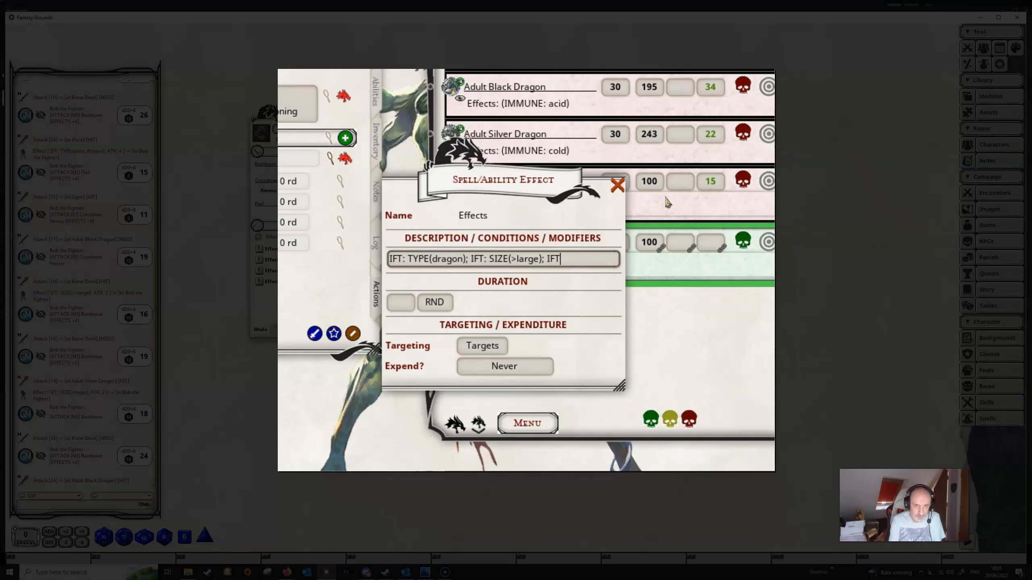
pyautogui.write(':')
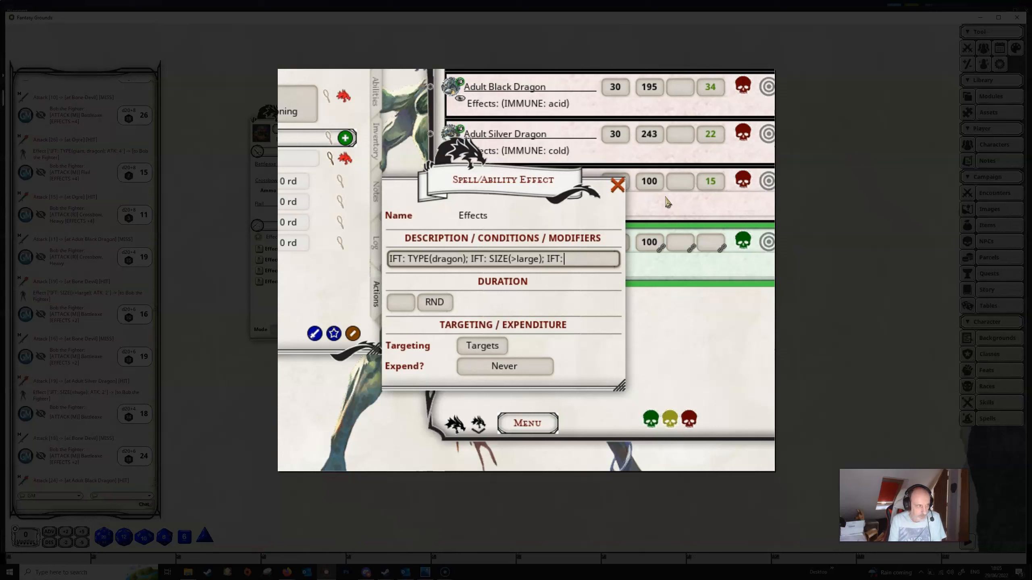
pyautogui.write('ALIG')
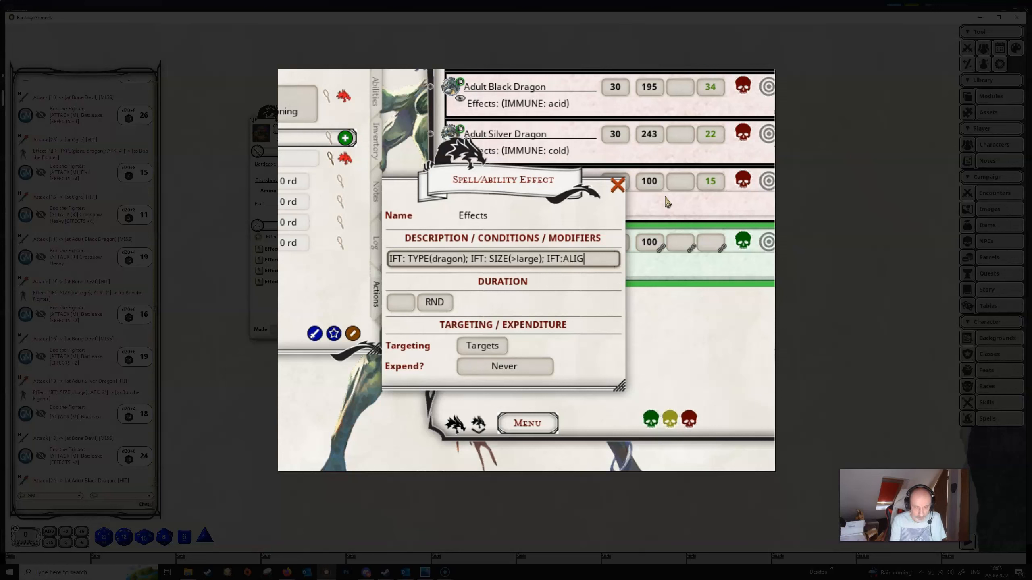
pyautogui.write('N:')
pyautogui.press('BackSpace')
pyautogui.write('(')
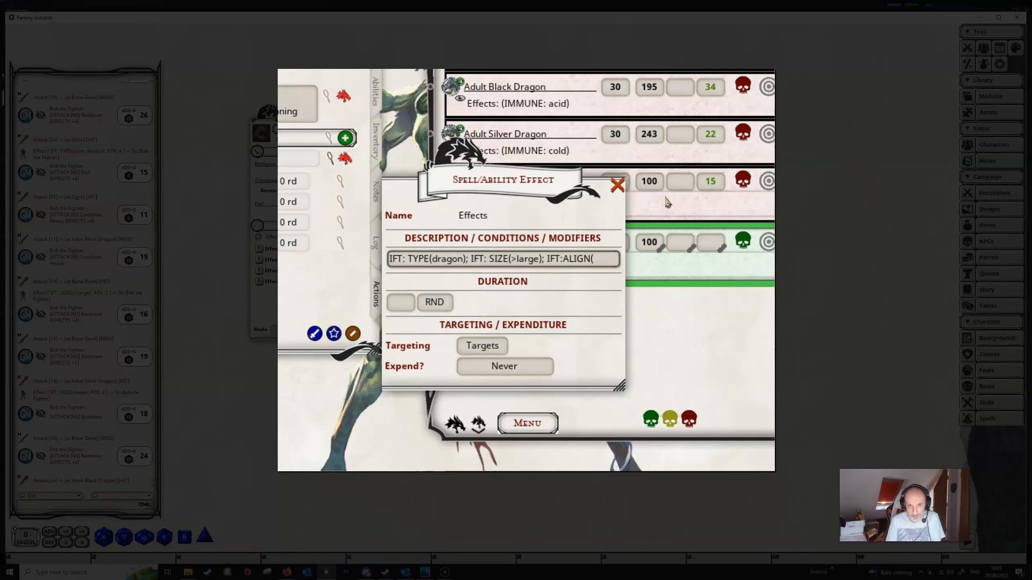
pyautogui.write('ev')
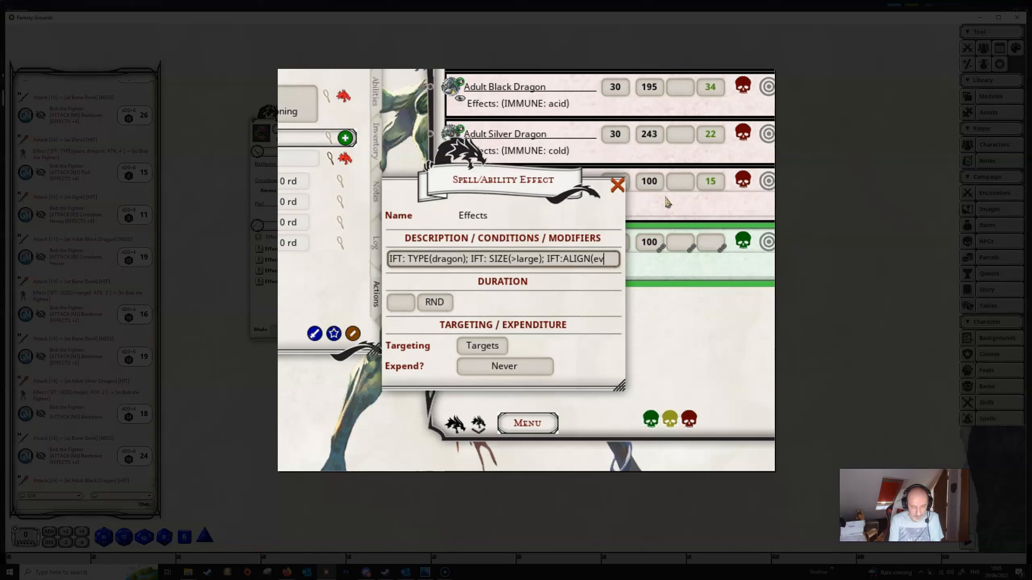
pyautogui.write('il);')
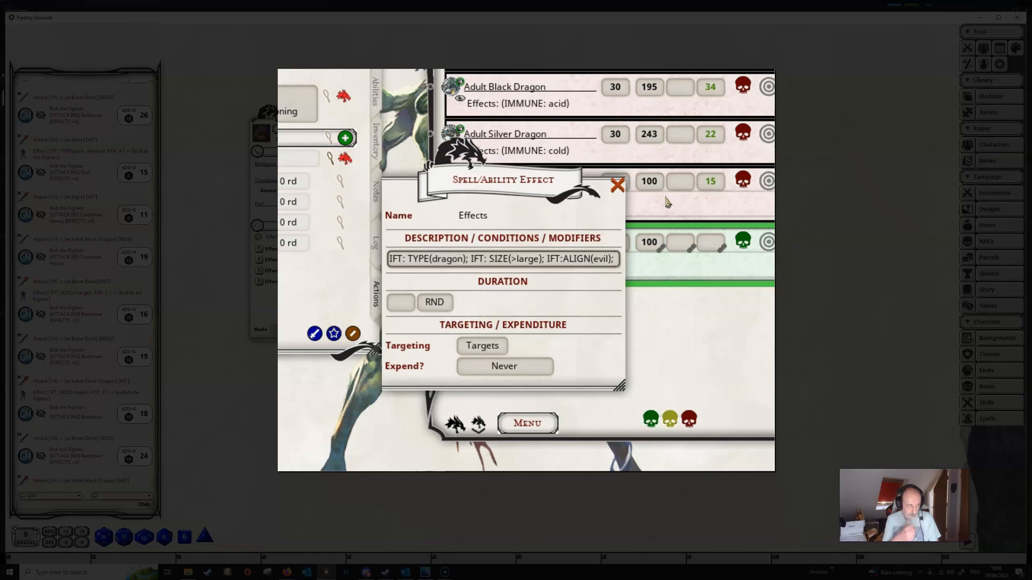
# Step: Finish the effect's description with the modifier "DMG: 1d8", set its targeting to Self and close the effect's details
pyautogui.write(' DMA')
pyautogui.press('BackSpace')
pyautogui.write('G')
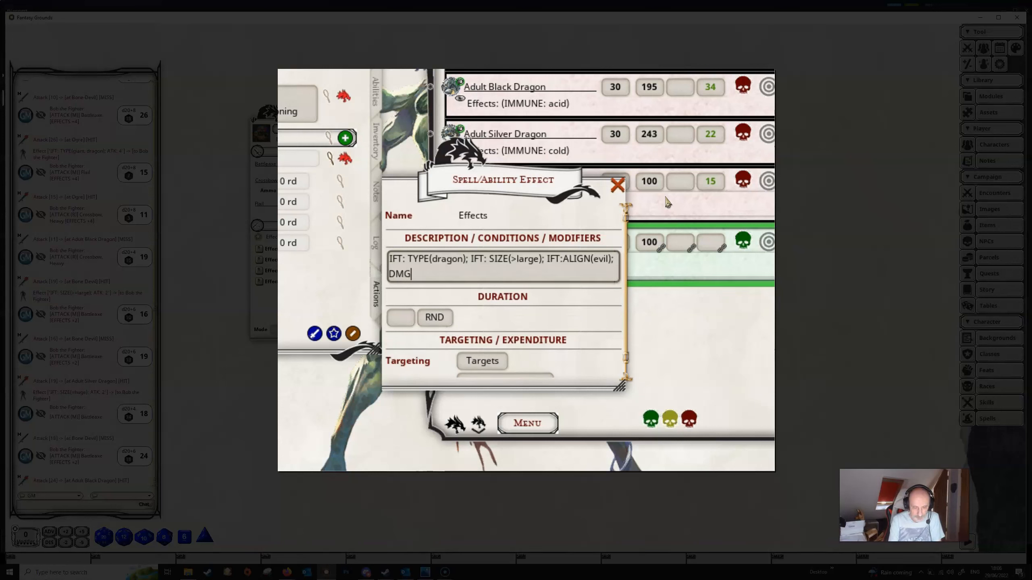
pyautogui.write(': 1d8')
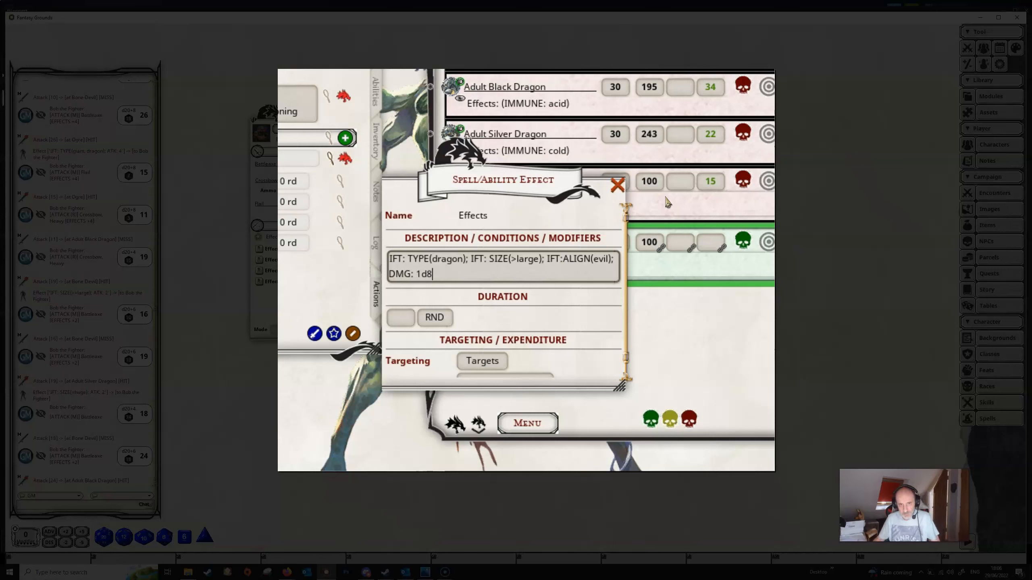
pyautogui.click(483, 364)
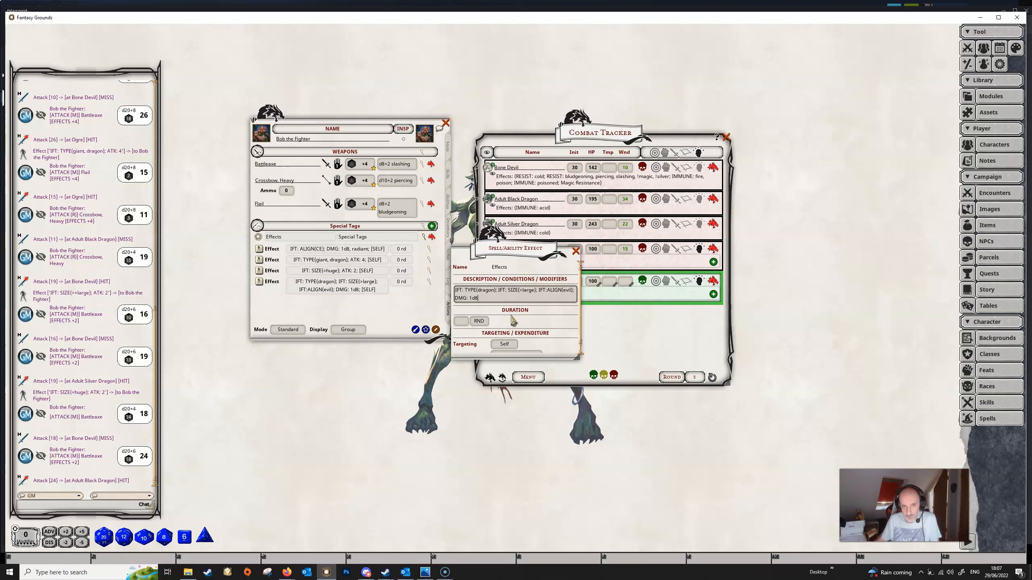
pyautogui.click(576, 251)
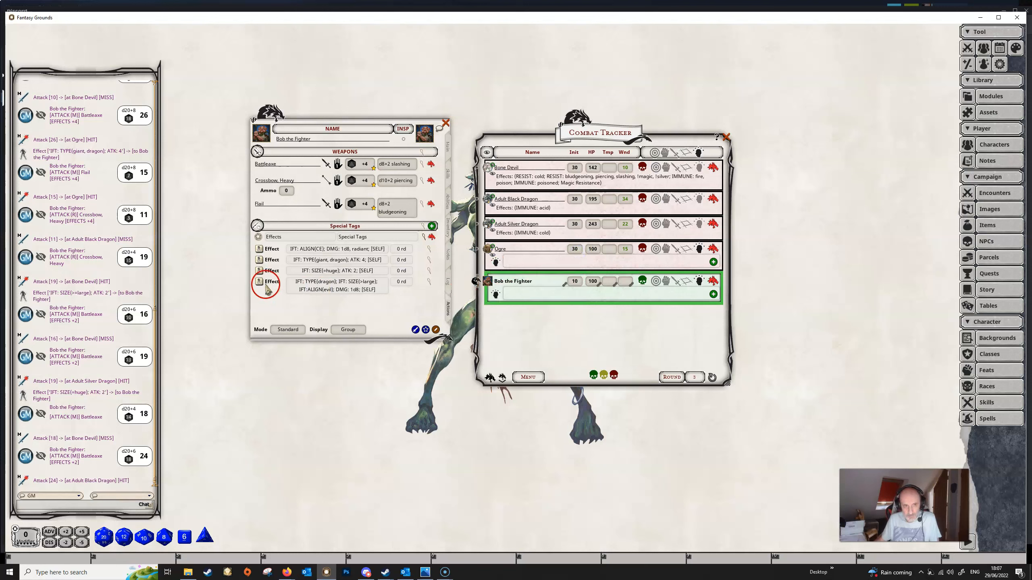
# Step: Apply the combined dragon, size and alignment effect to Bob the Fighter and roll Battleaxe damage against the Bone Devil
pyautogui.click(267, 286)
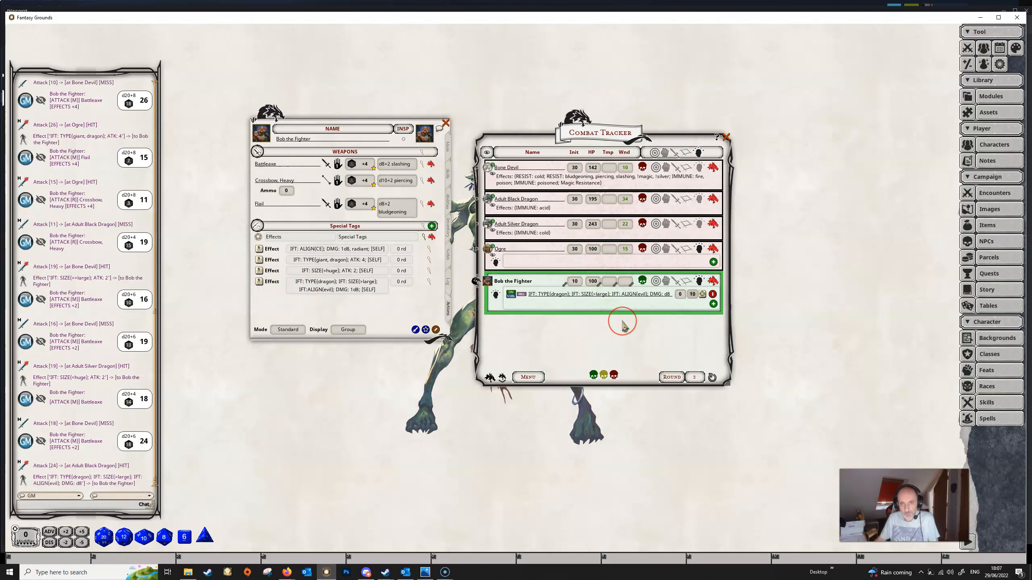
pyautogui.moveTo(390, 167); pyautogui.dragTo(546, 179)
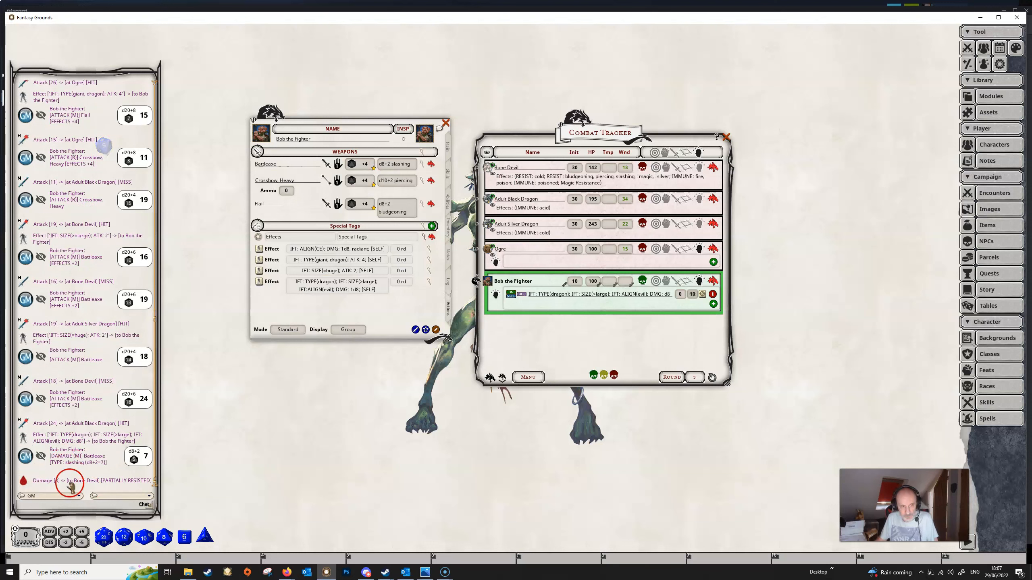
# Step: Roll Battleaxe damage against the Adult Silver Dragon and check its size, type and alignment on its sheet
pyautogui.moveTo(390, 187); pyautogui.dragTo(545, 232)
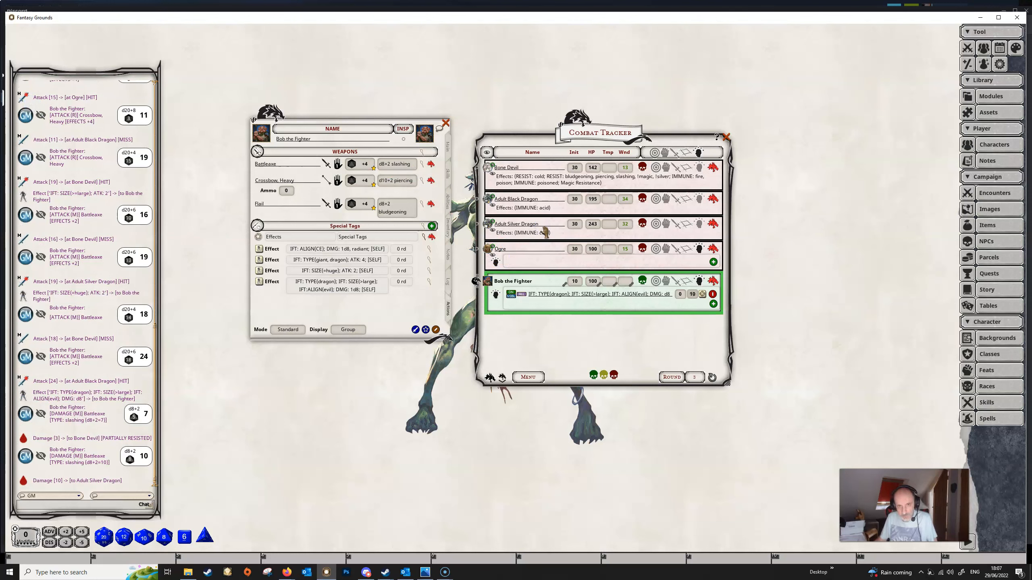
pyautogui.click(713, 224)
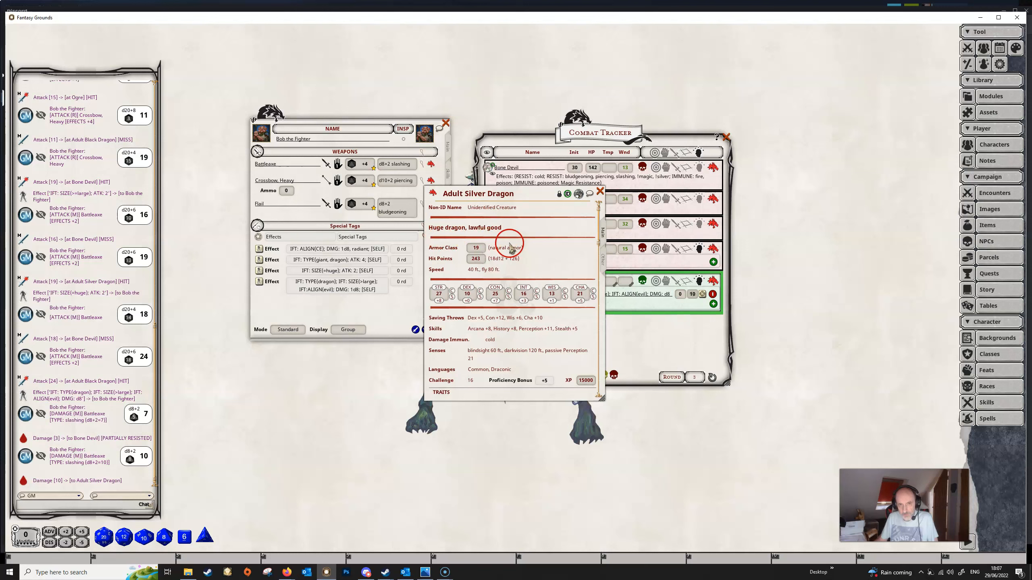
pyautogui.click(600, 191)
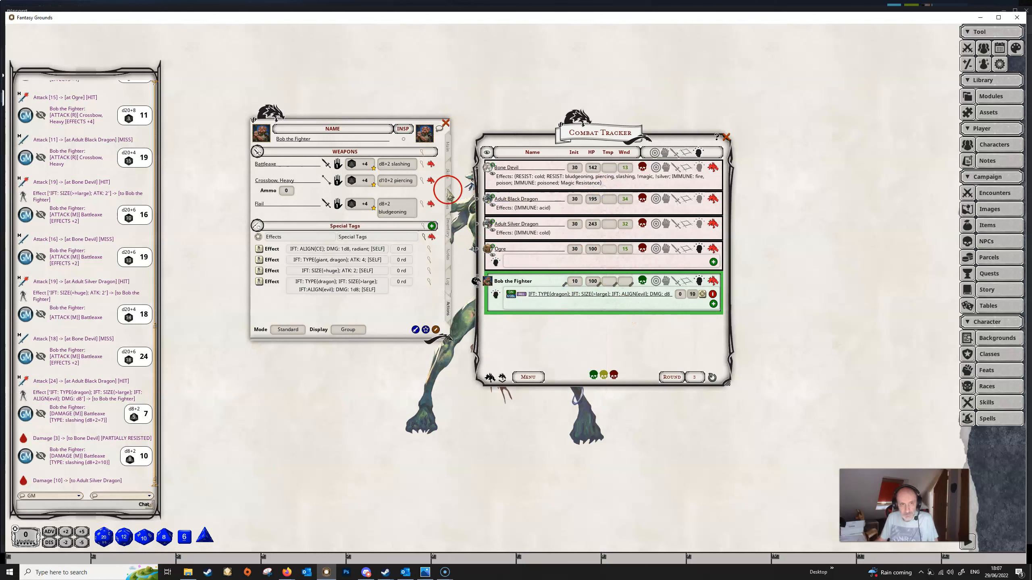
# Step: Roll Battleaxe damage against the Adult Black Dragon and check its size, type and alignment on its sheet
pyautogui.moveTo(395, 166); pyautogui.dragTo(547, 206)
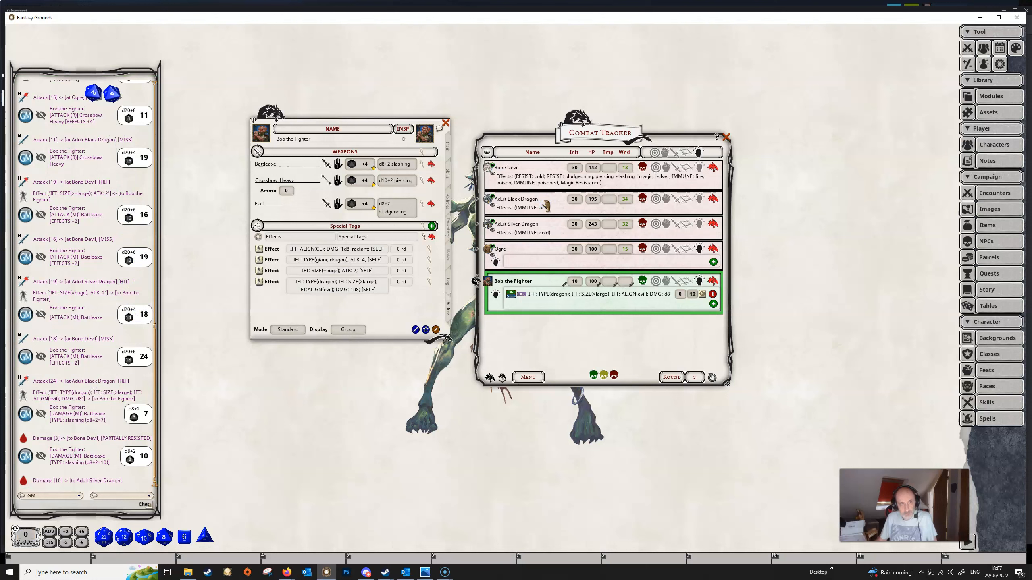
pyautogui.click(713, 199)
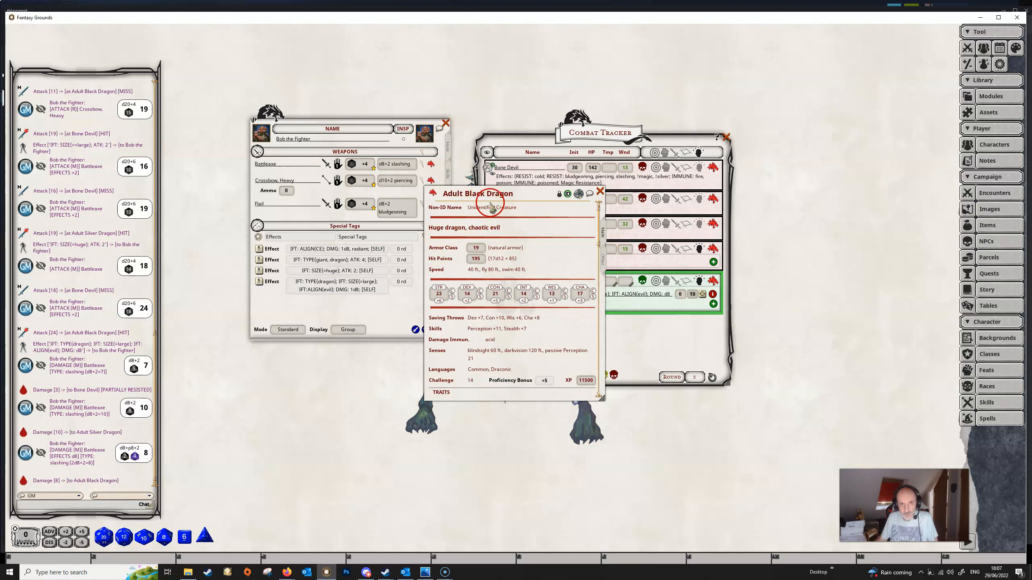
pyautogui.click(601, 193)
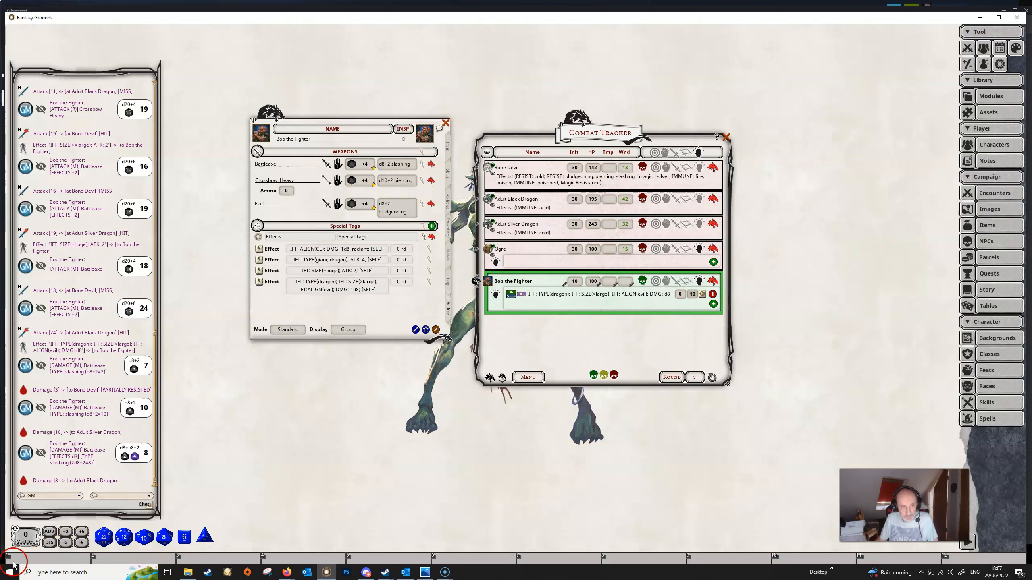
# Step: Remove the combined effect from Bob the Fighter in the combat tracker and add a fifth effect action under Special Tags
pyautogui.click(712, 294)
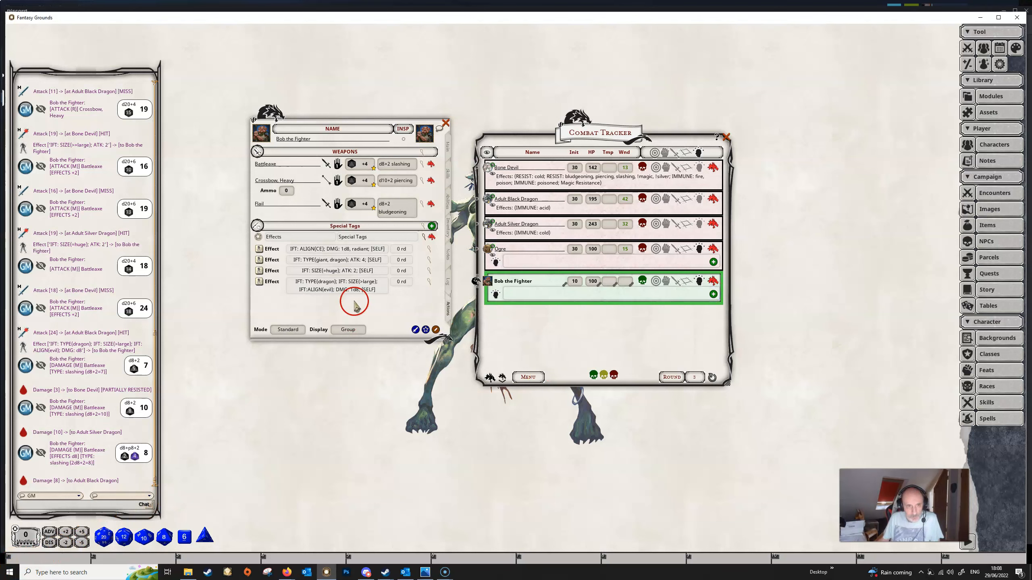
pyautogui.rightClick(367, 240)
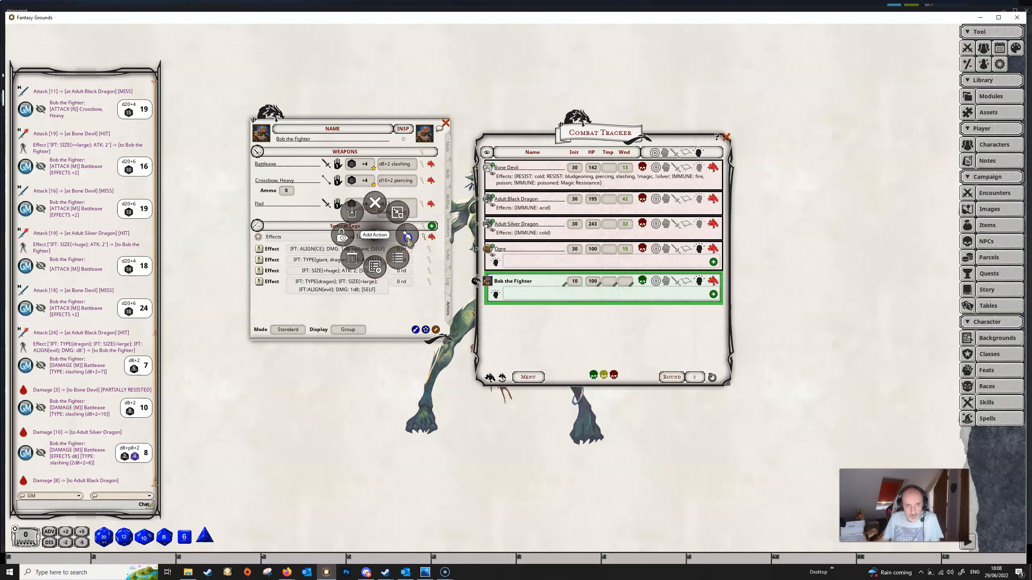
pyautogui.click(408, 238)
pyautogui.click(434, 279)
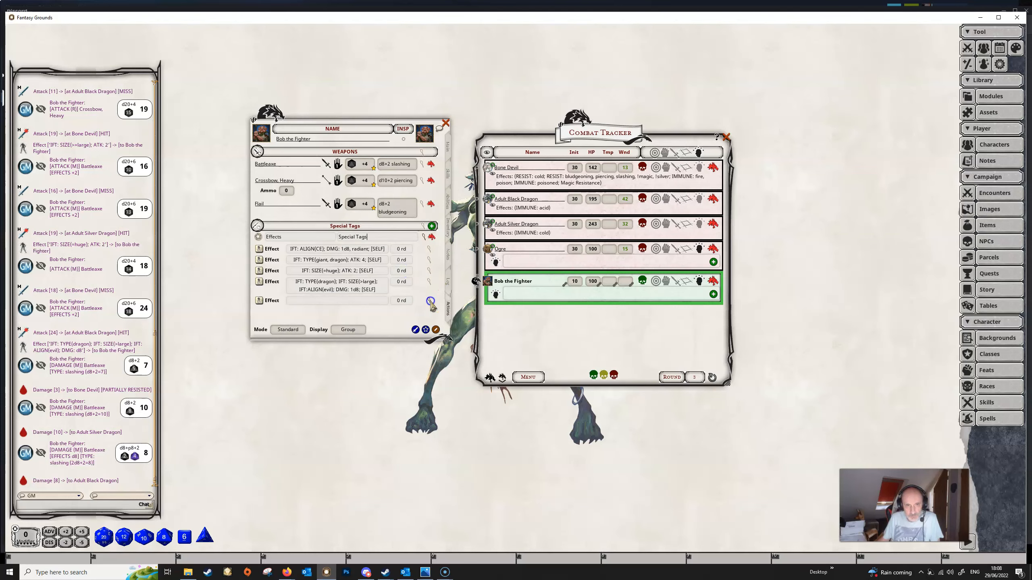
# Step: Define the fifth effect as "IF: Wounded; ATK: -2" with targeting set to Self and close its details
pyautogui.click(431, 301)
pyautogui.click(473, 293)
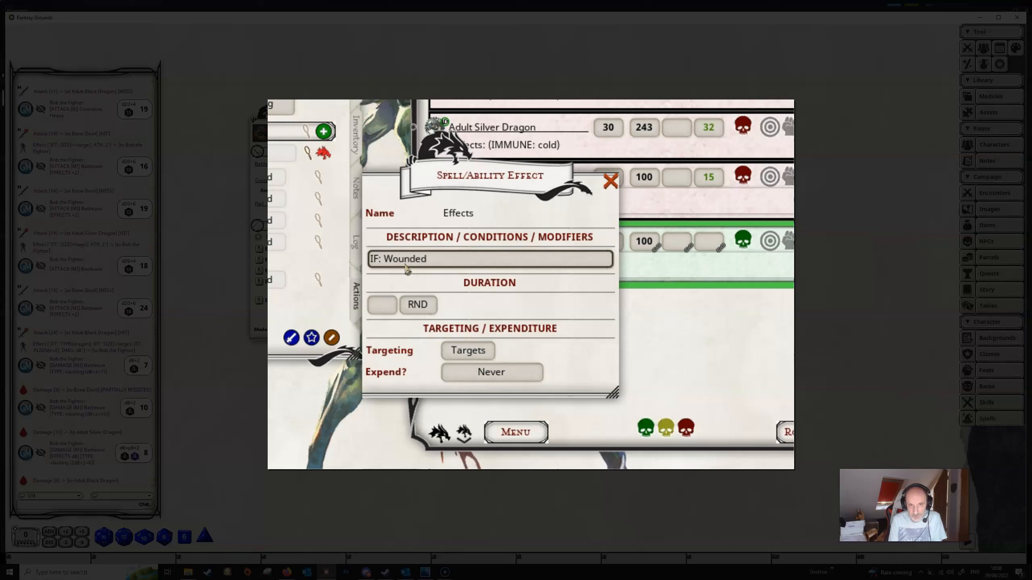
pyautogui.click(480, 292)
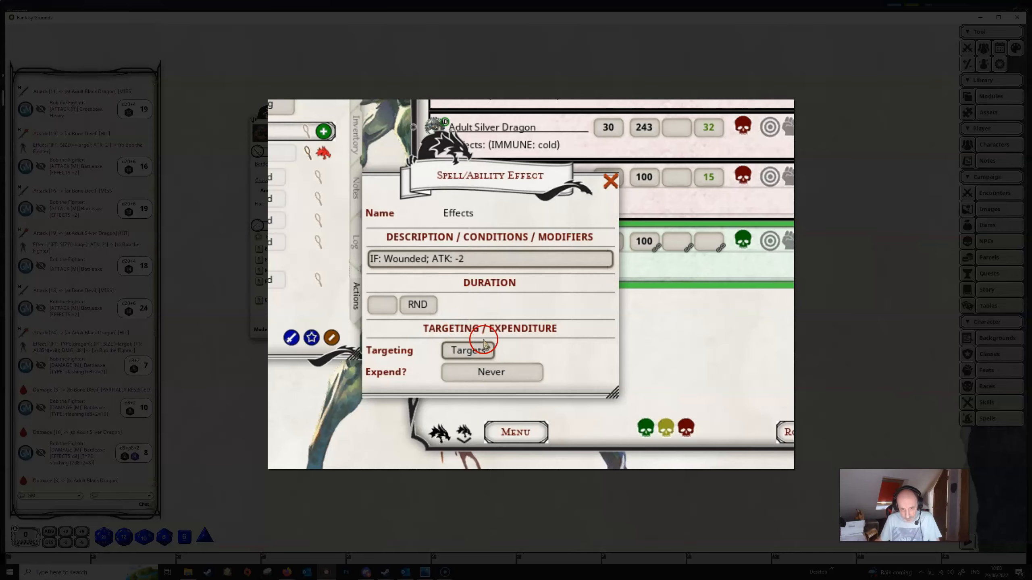
pyautogui.click(467, 349)
pyautogui.click(608, 269)
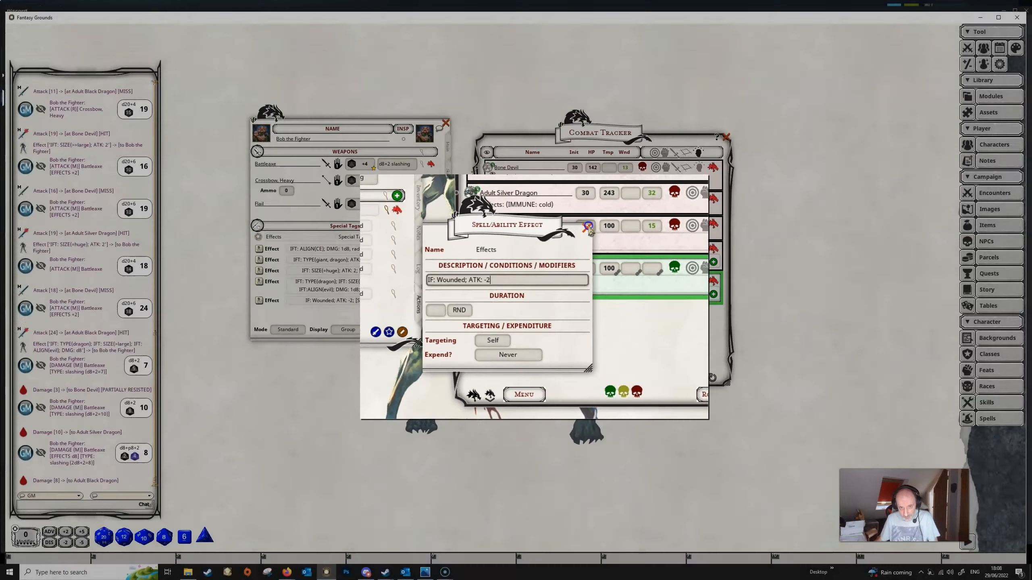
pyautogui.click(611, 180)
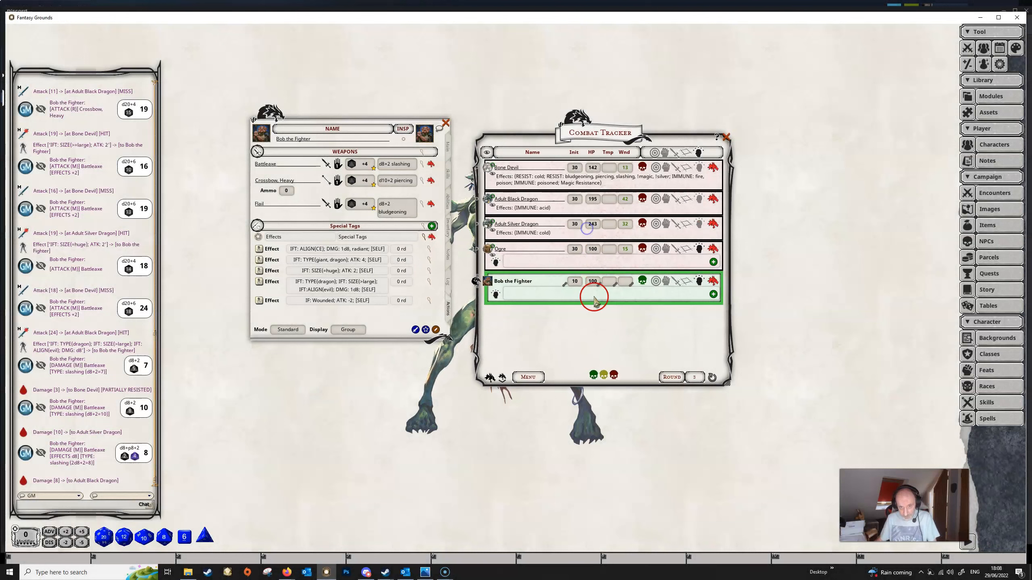
# Step: Apply the "IF: Wounded; ATK: -2" effect to Bob the Fighter and roll a Battleaxe attack against the Bone Devil
pyautogui.doubleClick(259, 302)
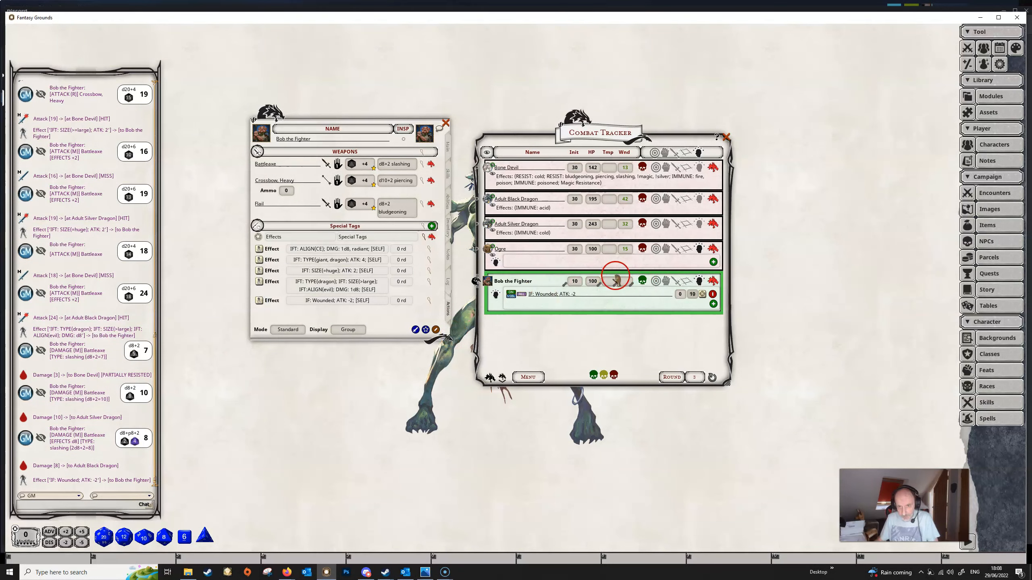
pyautogui.moveTo(365, 163); pyautogui.dragTo(506, 173)
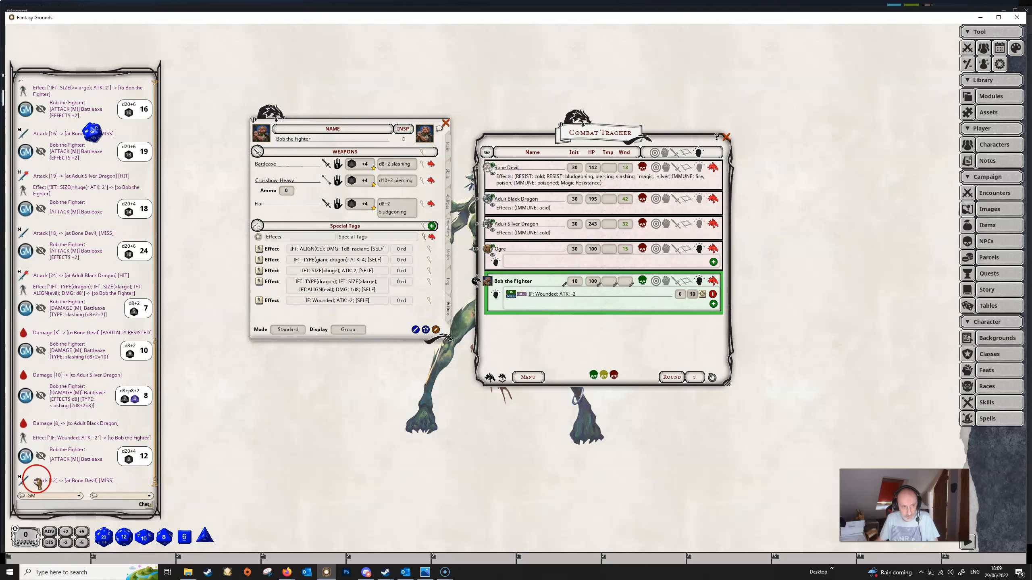
# Step: Set Bob the Fighter's wounds to 1 in the combat tracker and roll a Battleaxe attack against the Bone Devil
pyautogui.click(628, 281)
pyautogui.write('1')
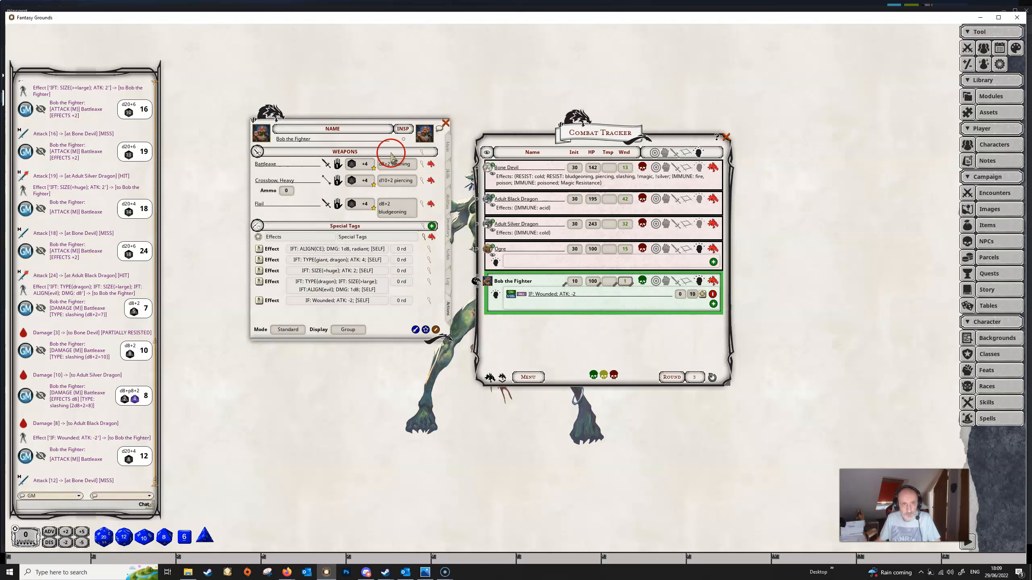
pyautogui.moveTo(363, 167); pyautogui.dragTo(531, 174)
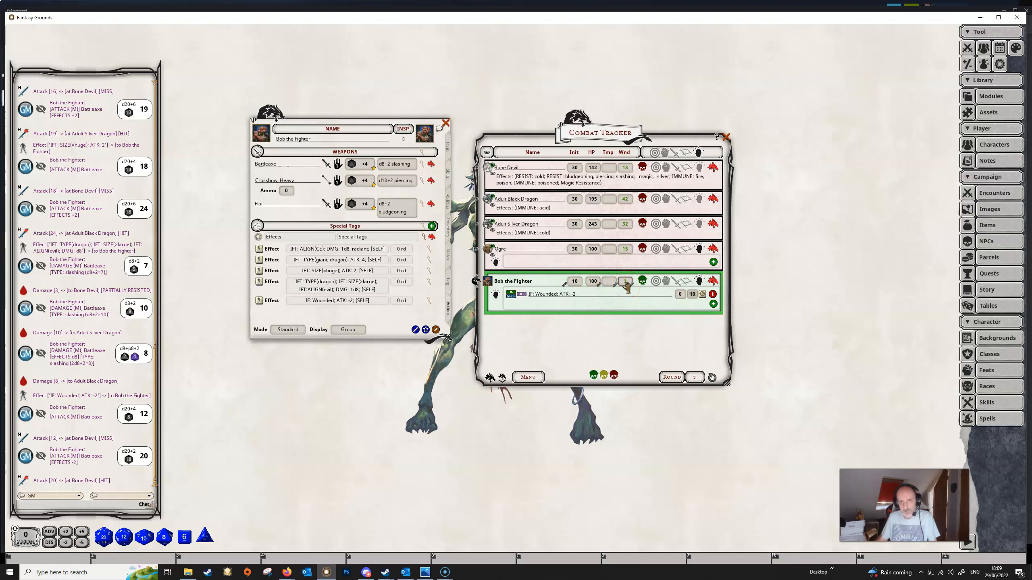
# Step: Change the fifth effect's condition from Wounded to Bloodied so it reads "IF: Bloodied; ATK: -2", and close its details
pyautogui.click(428, 300)
pyautogui.click(463, 292)
pyautogui.press('Delete')
pyautogui.press('Delete')
pyautogui.press('Delete')
pyautogui.press('Delete')
pyautogui.press('Delete')
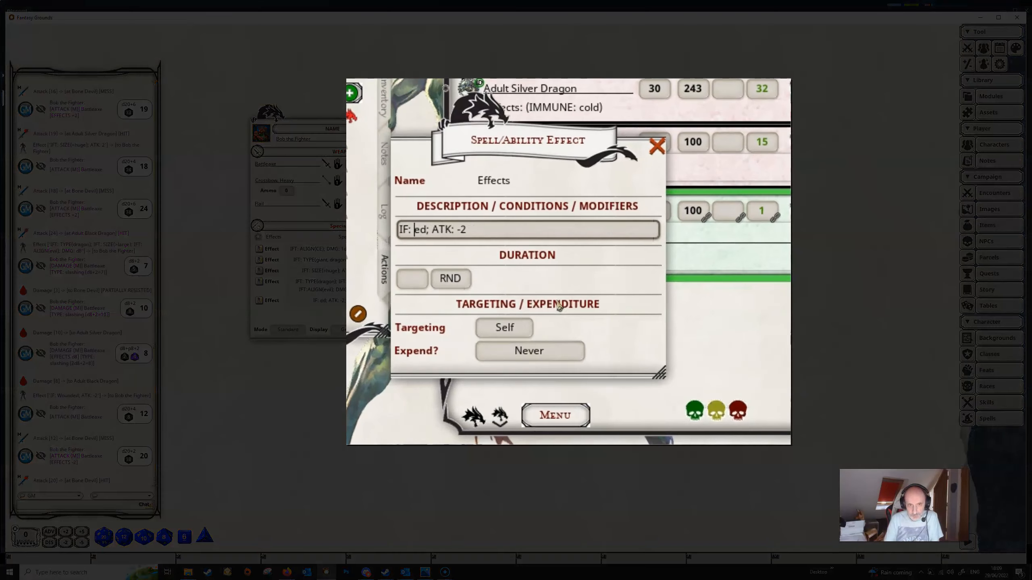
pyautogui.write('Bl')
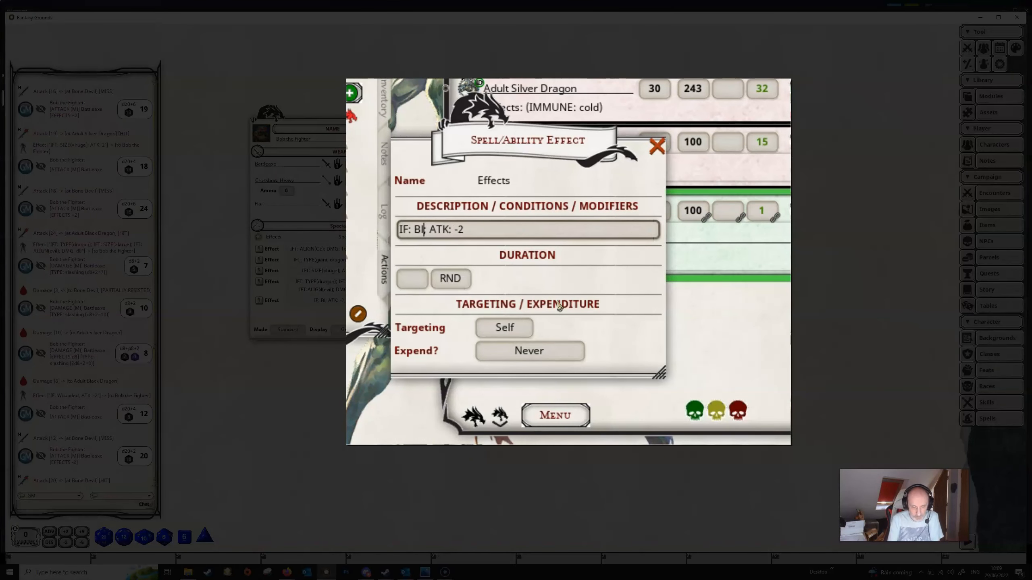
pyautogui.write('oodied')
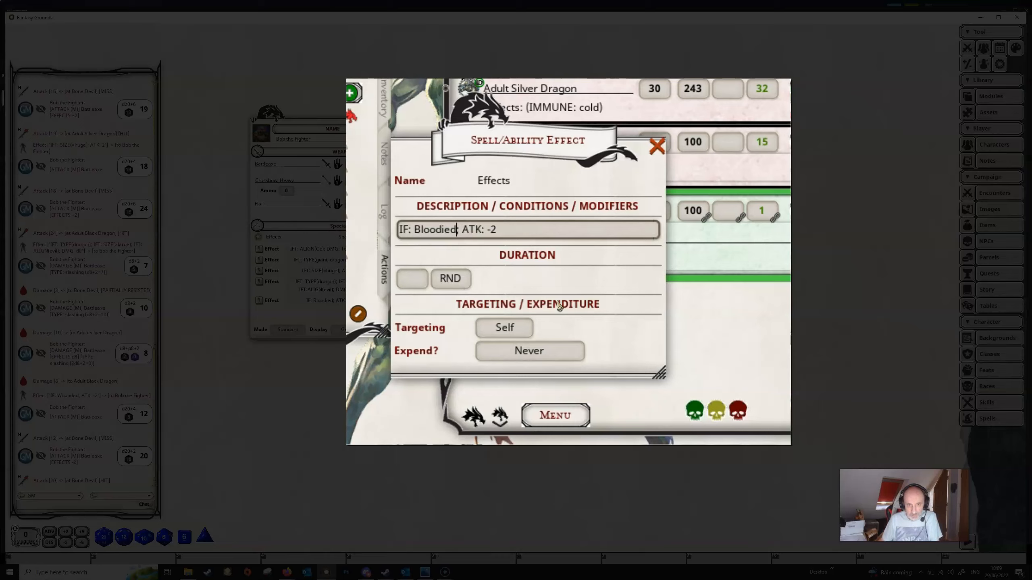
pyautogui.click(657, 147)
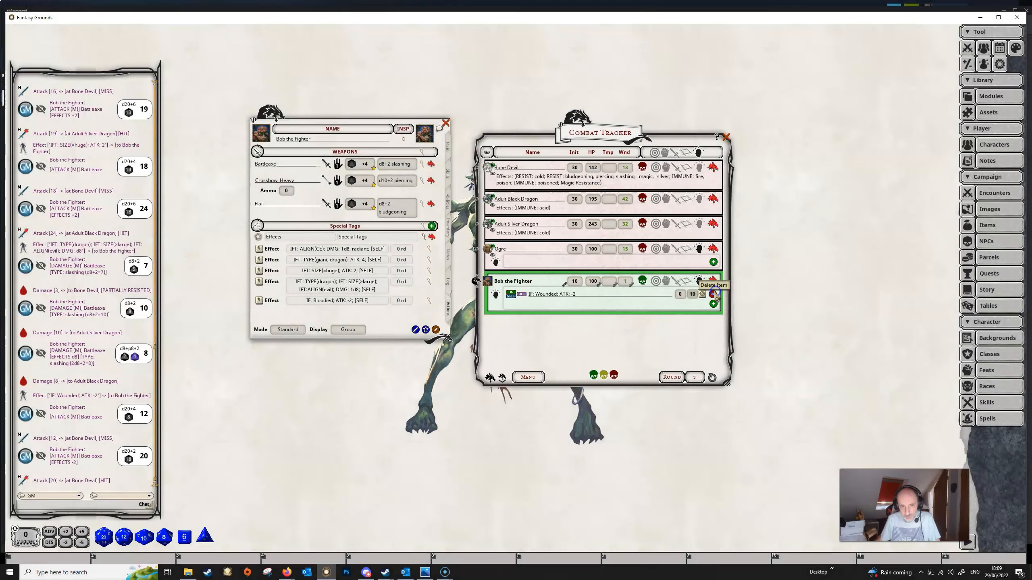
# Step: Replace Bob the Fighter's Wounded effect with "IF: Bloodied; ATK: -2" in the combat tracker and roll a Battleaxe attack against the Bone Devil
pyautogui.doubleClick(715, 295)
pyautogui.click(259, 301)
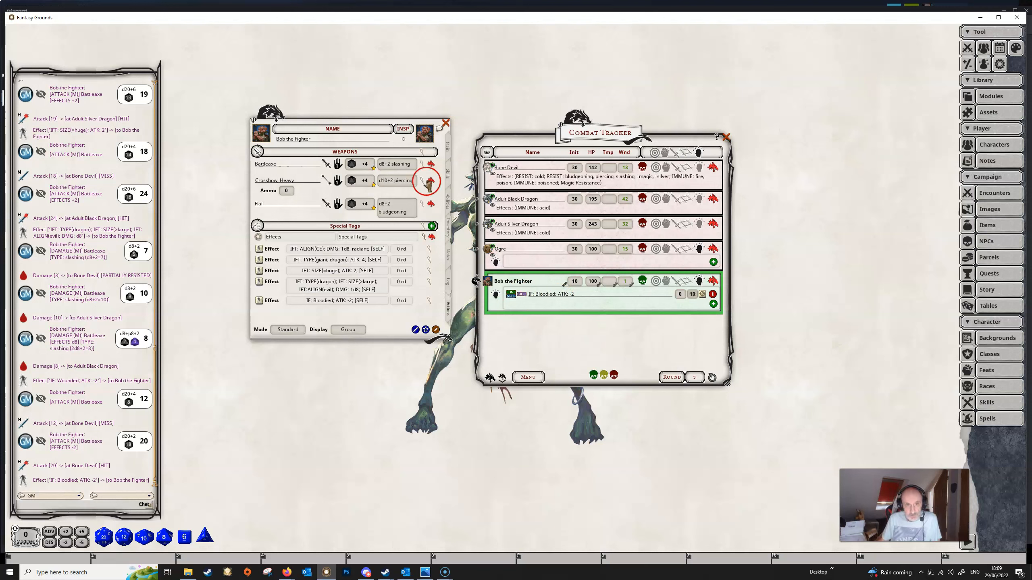
pyautogui.moveTo(364, 163); pyautogui.dragTo(514, 174)
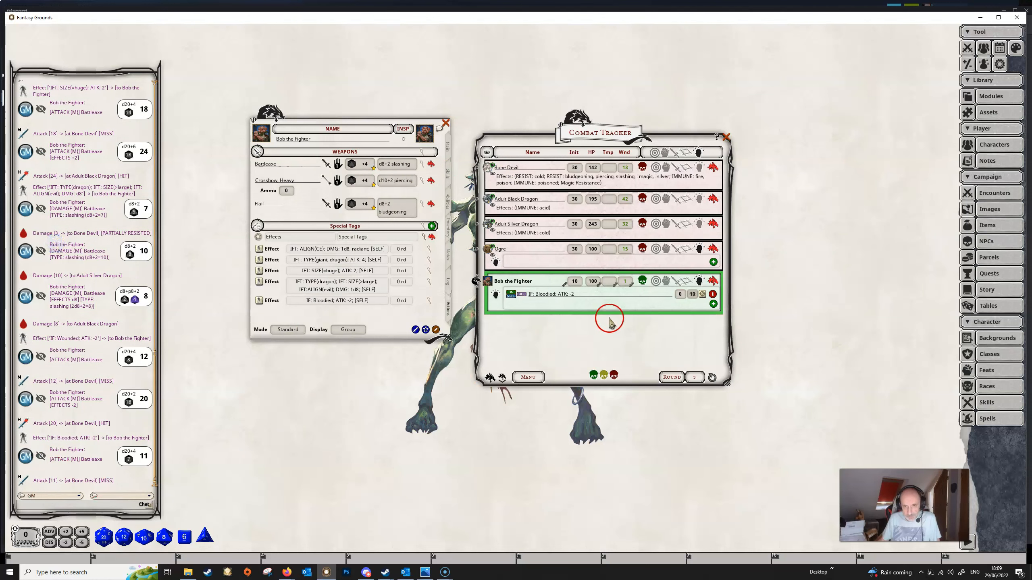
# Step: Set Bob the Fighter's wounds to 55 in the combat tracker and roll another attack against the Bone Devil
pyautogui.click(626, 284)
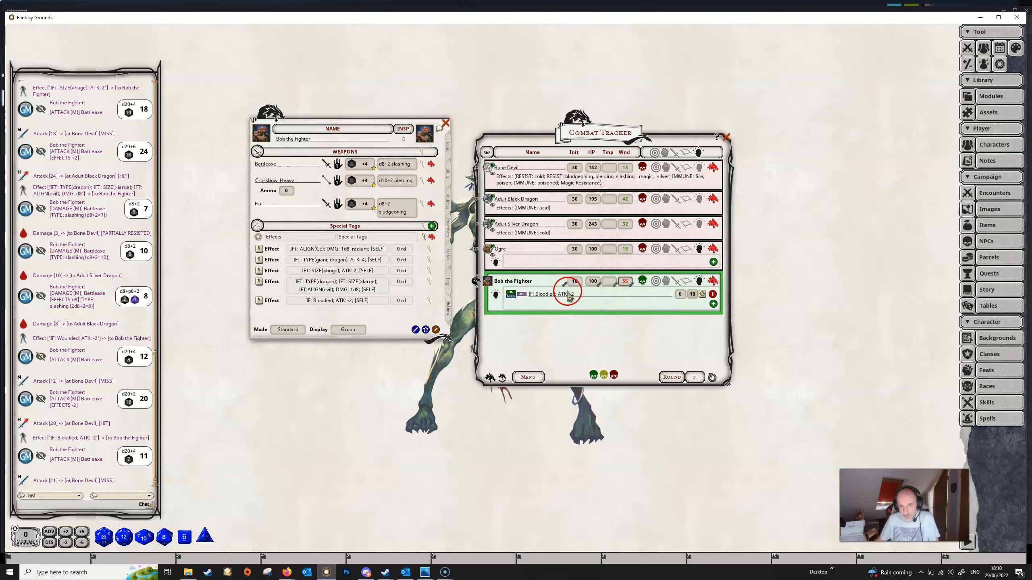
pyautogui.moveTo(410, 180); pyautogui.dragTo(533, 180)
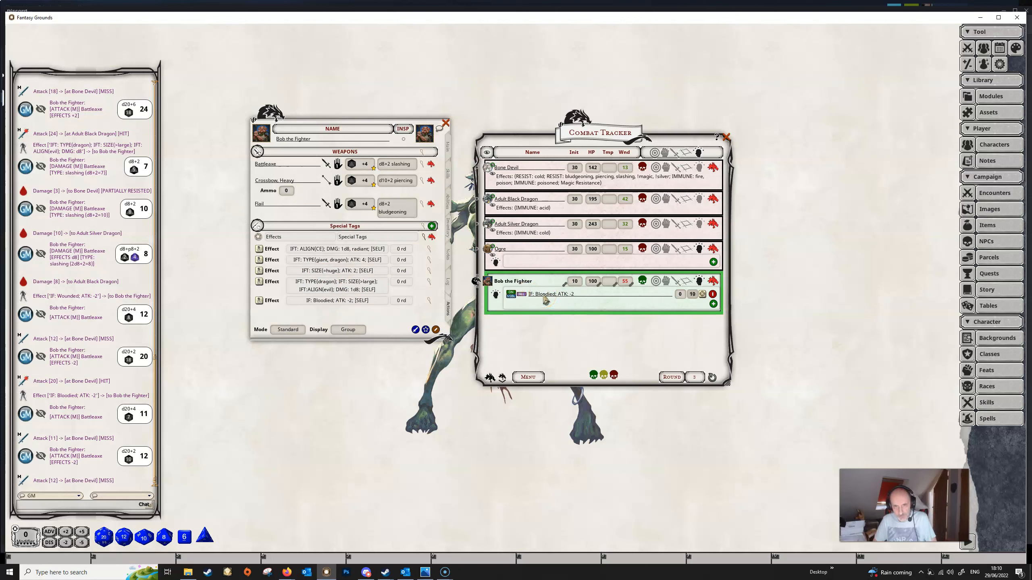
pyautogui.moveTo(526, 300); pyautogui.dragTo(368, 280)
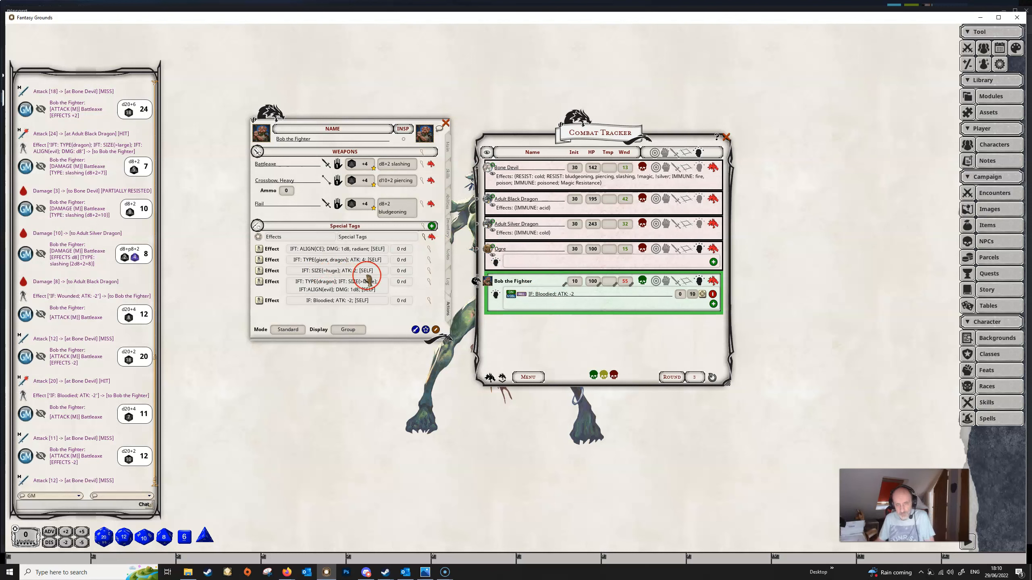